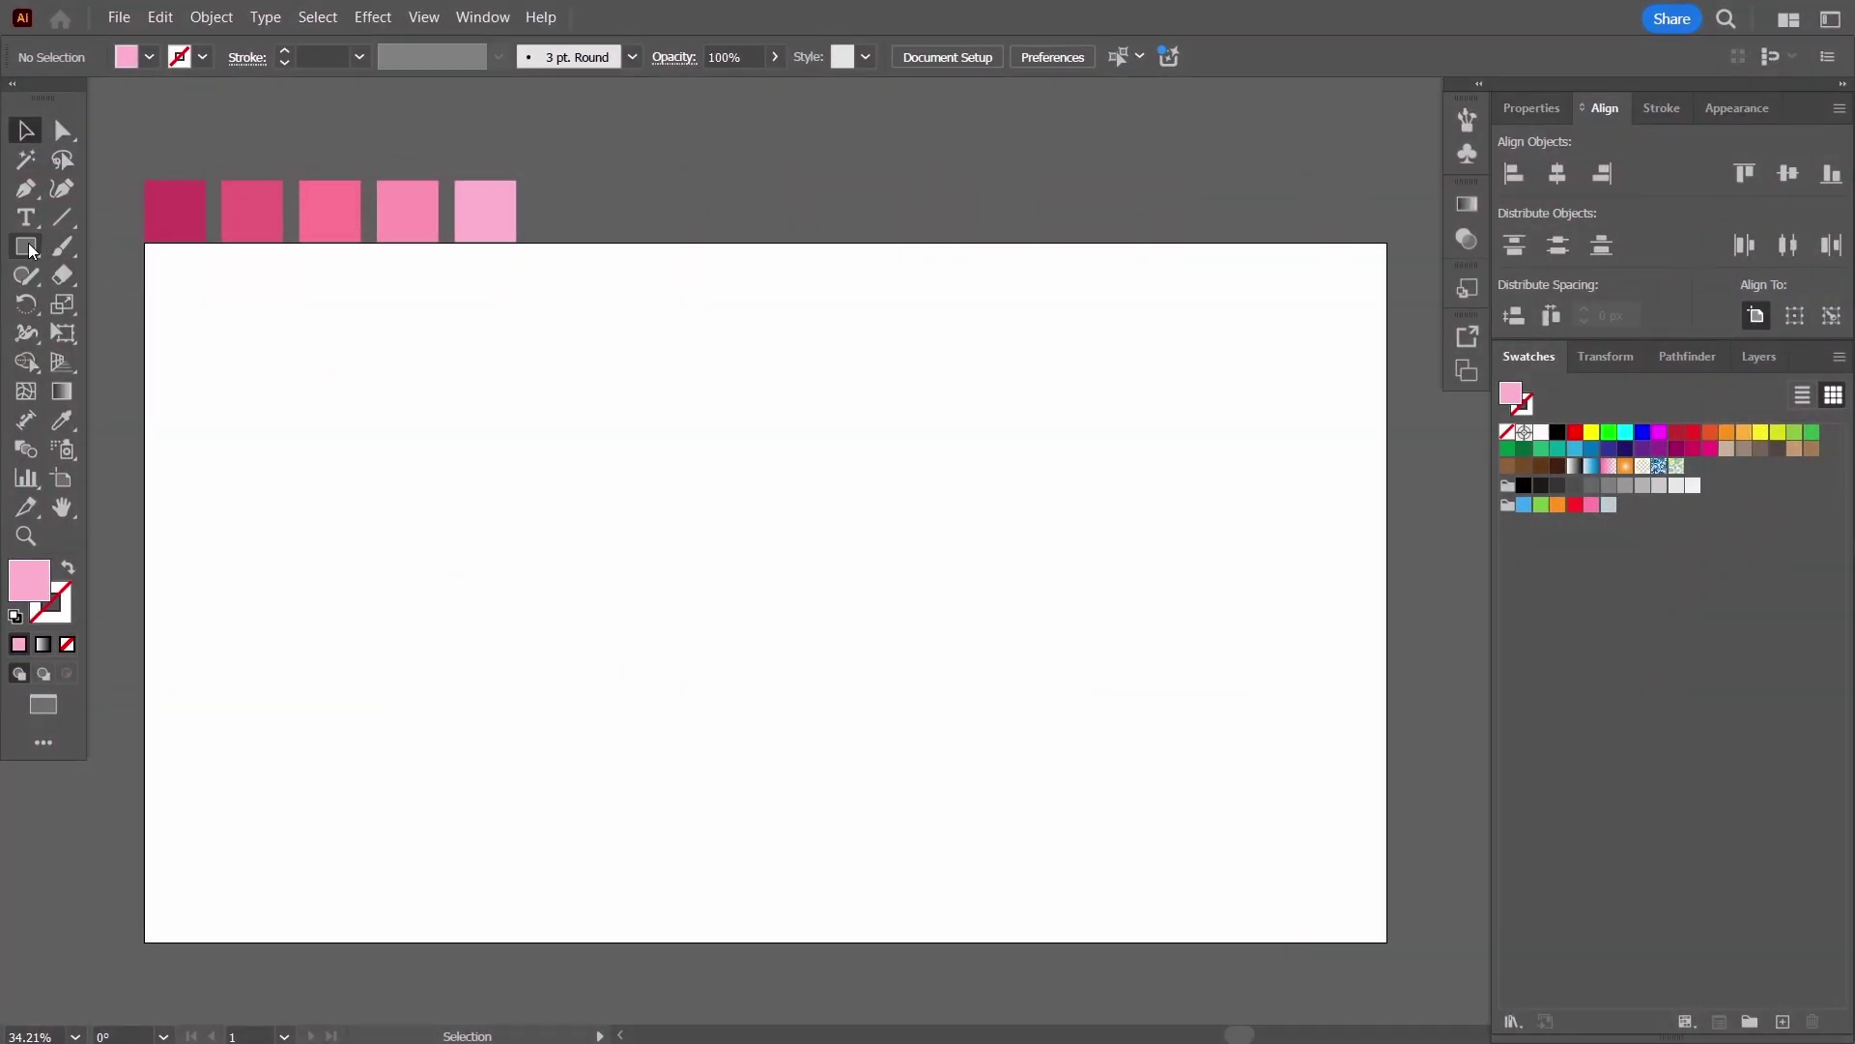
# Draw a 1920×1080 px pink rectangle centred on the artboard.
pyautogui.press('m')
pyautogui.click(382, 400)
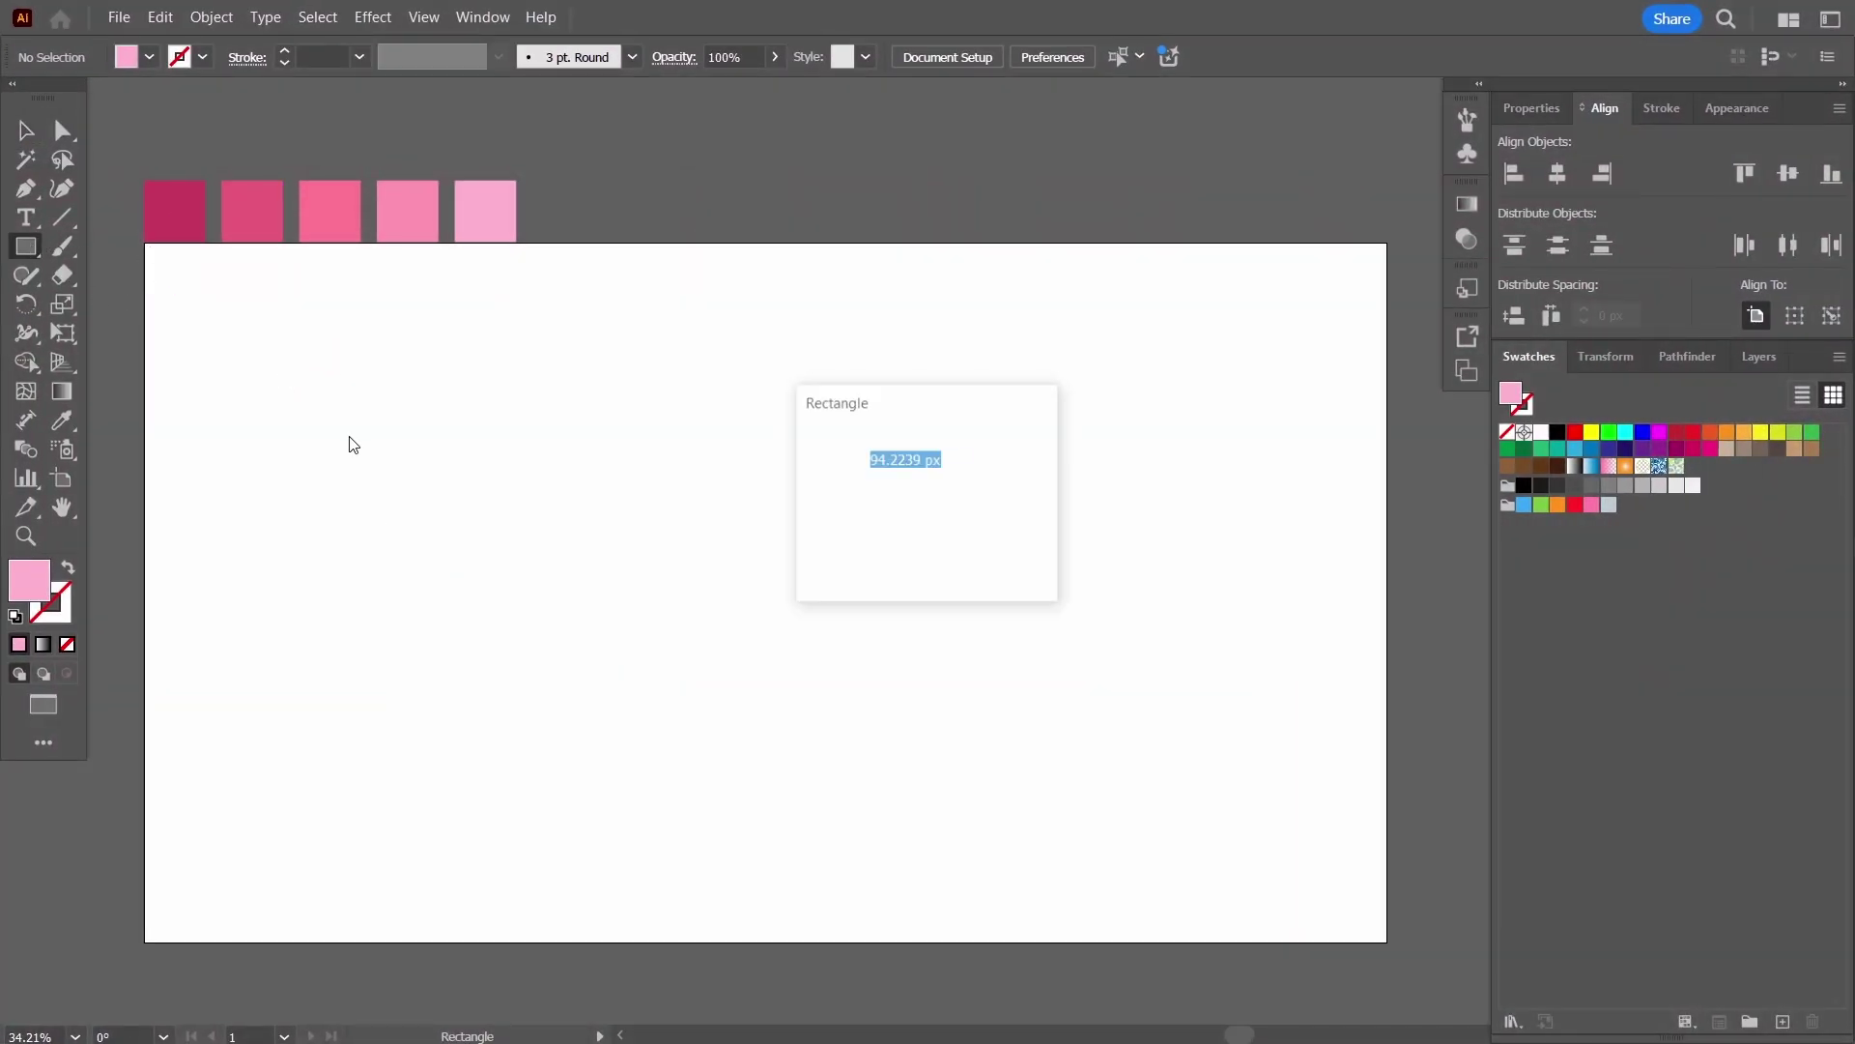
pyautogui.write('1920')
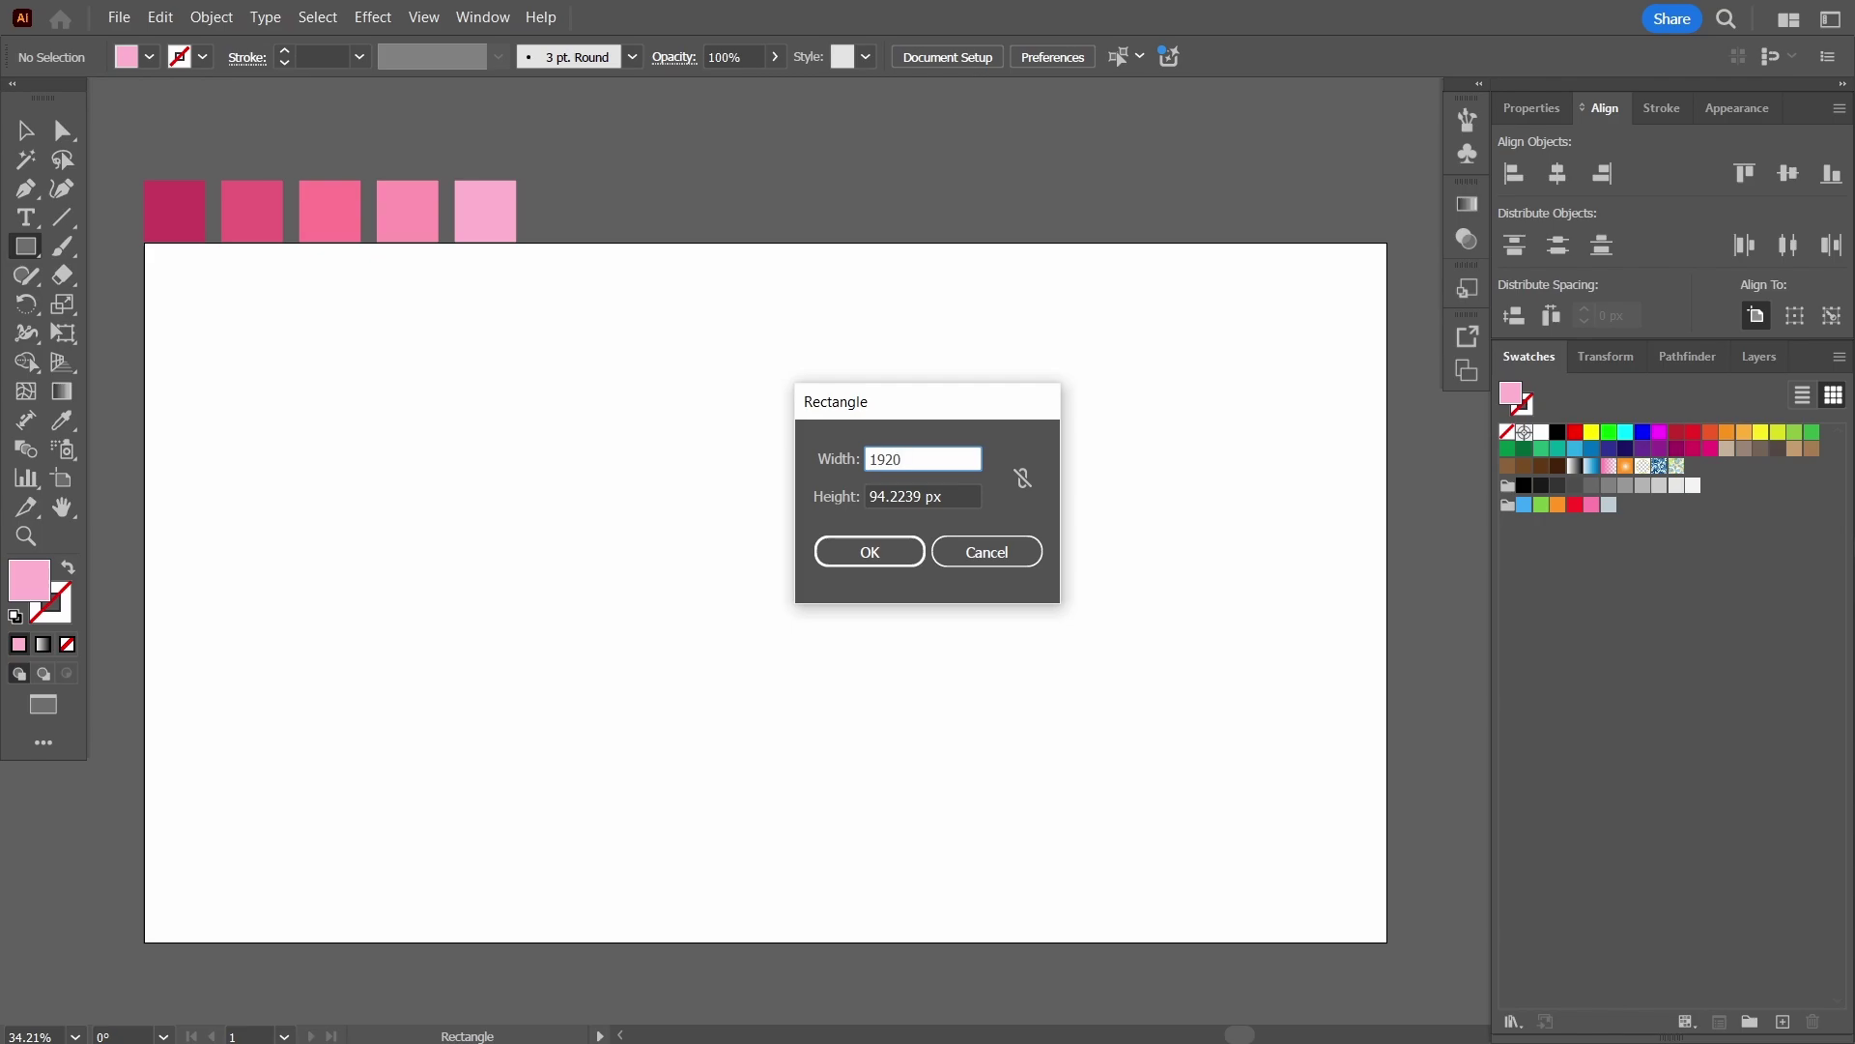
pyautogui.press('Tab')
pyautogui.write('1')
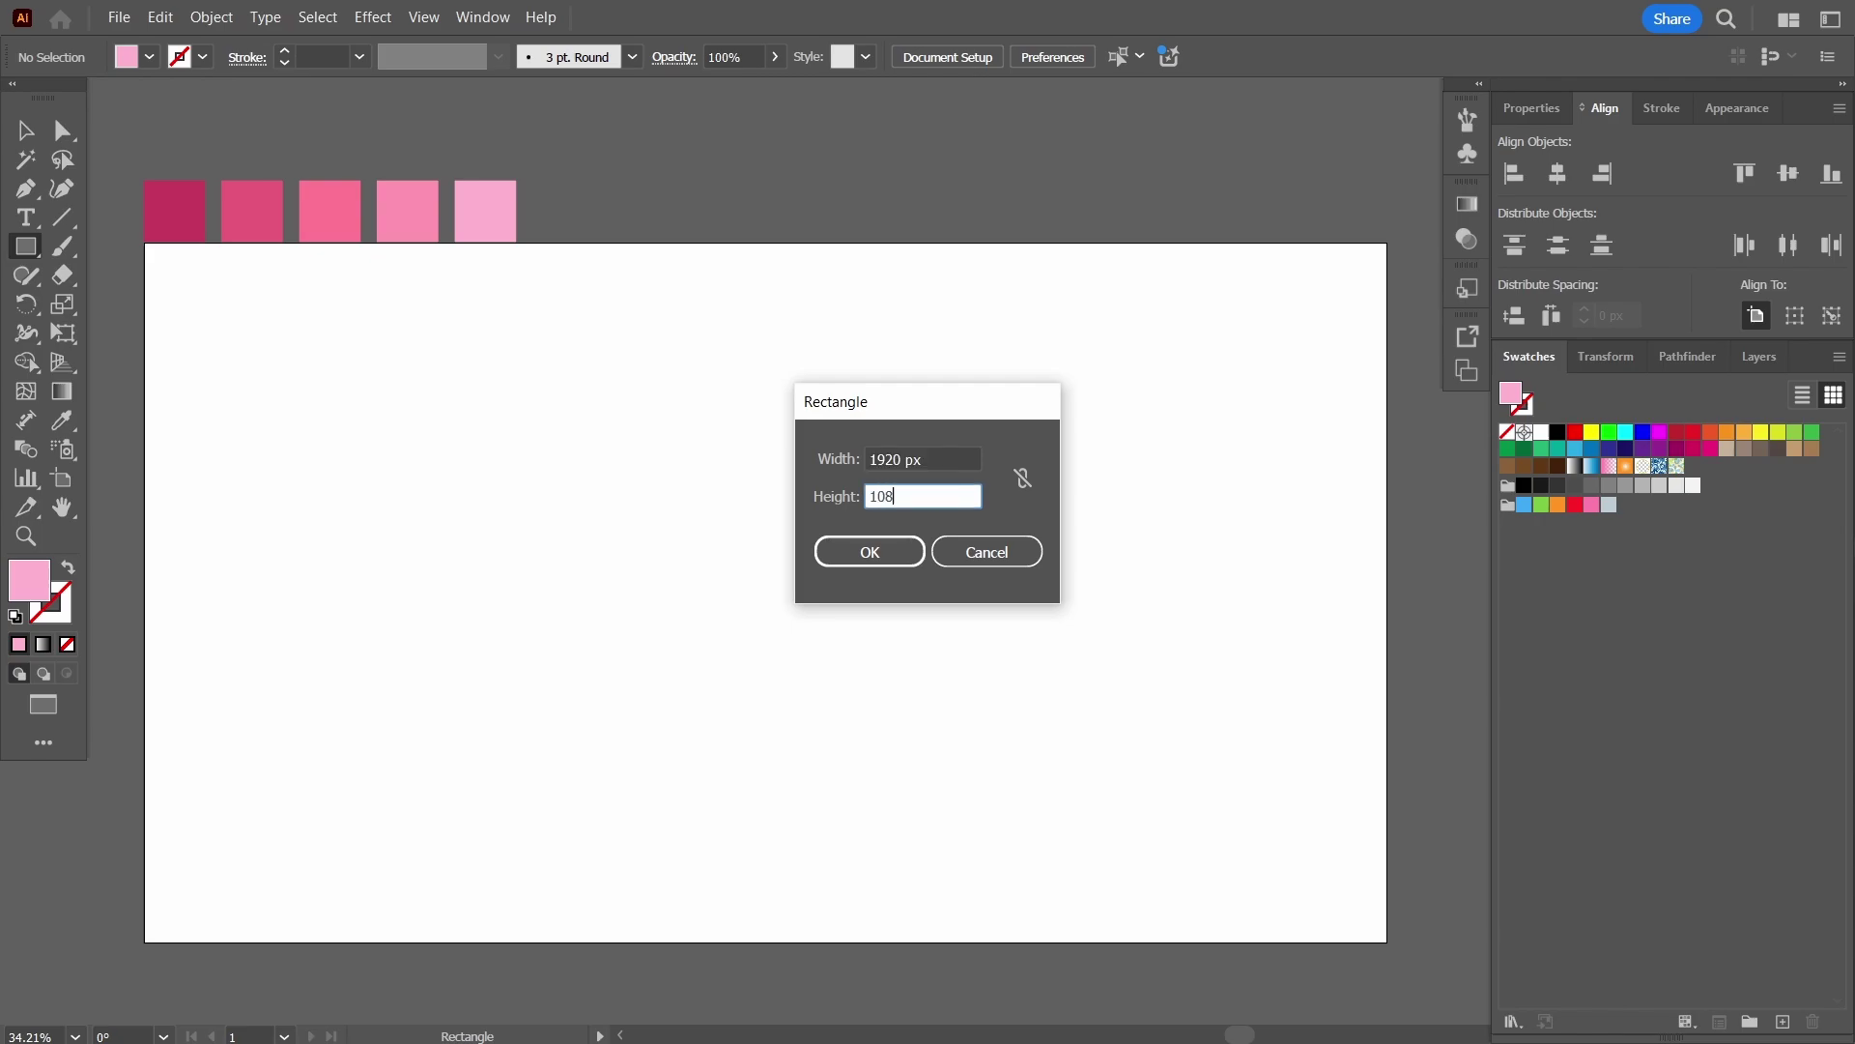
pyautogui.write('080')
pyautogui.press('Return')
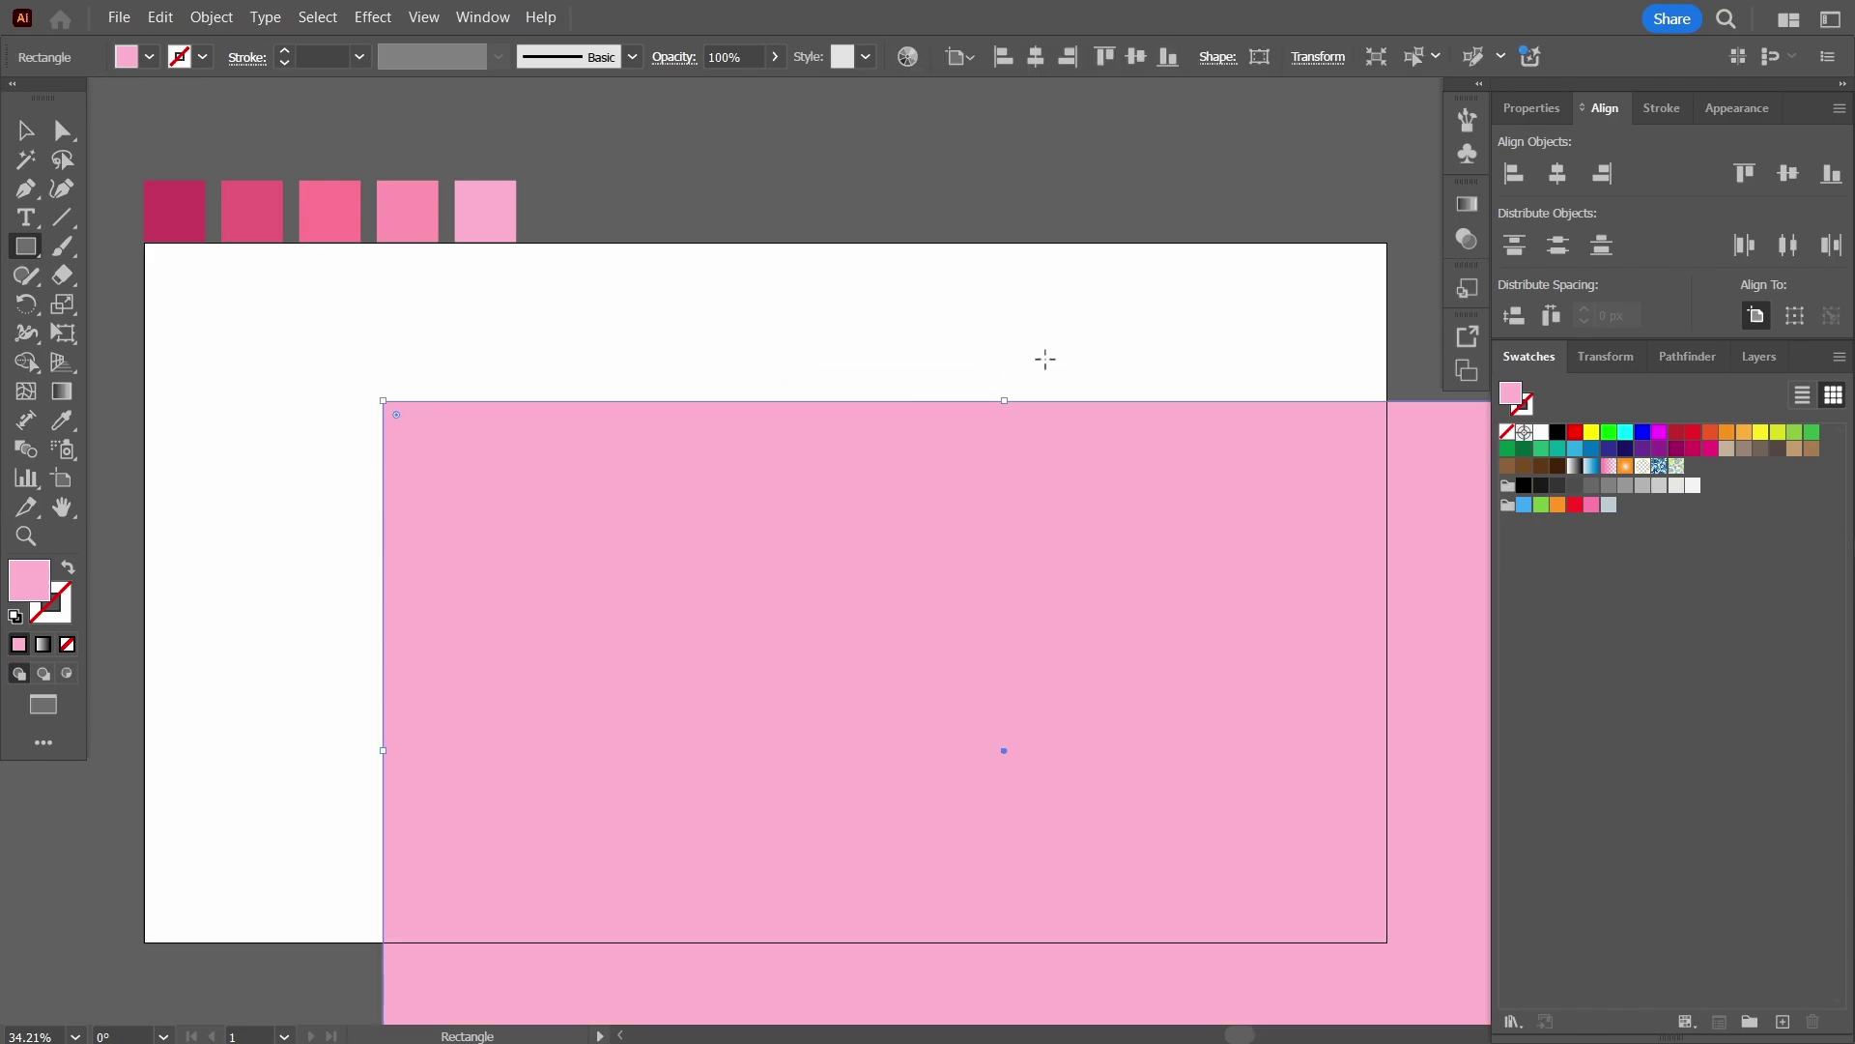
pyautogui.click(1557, 173)
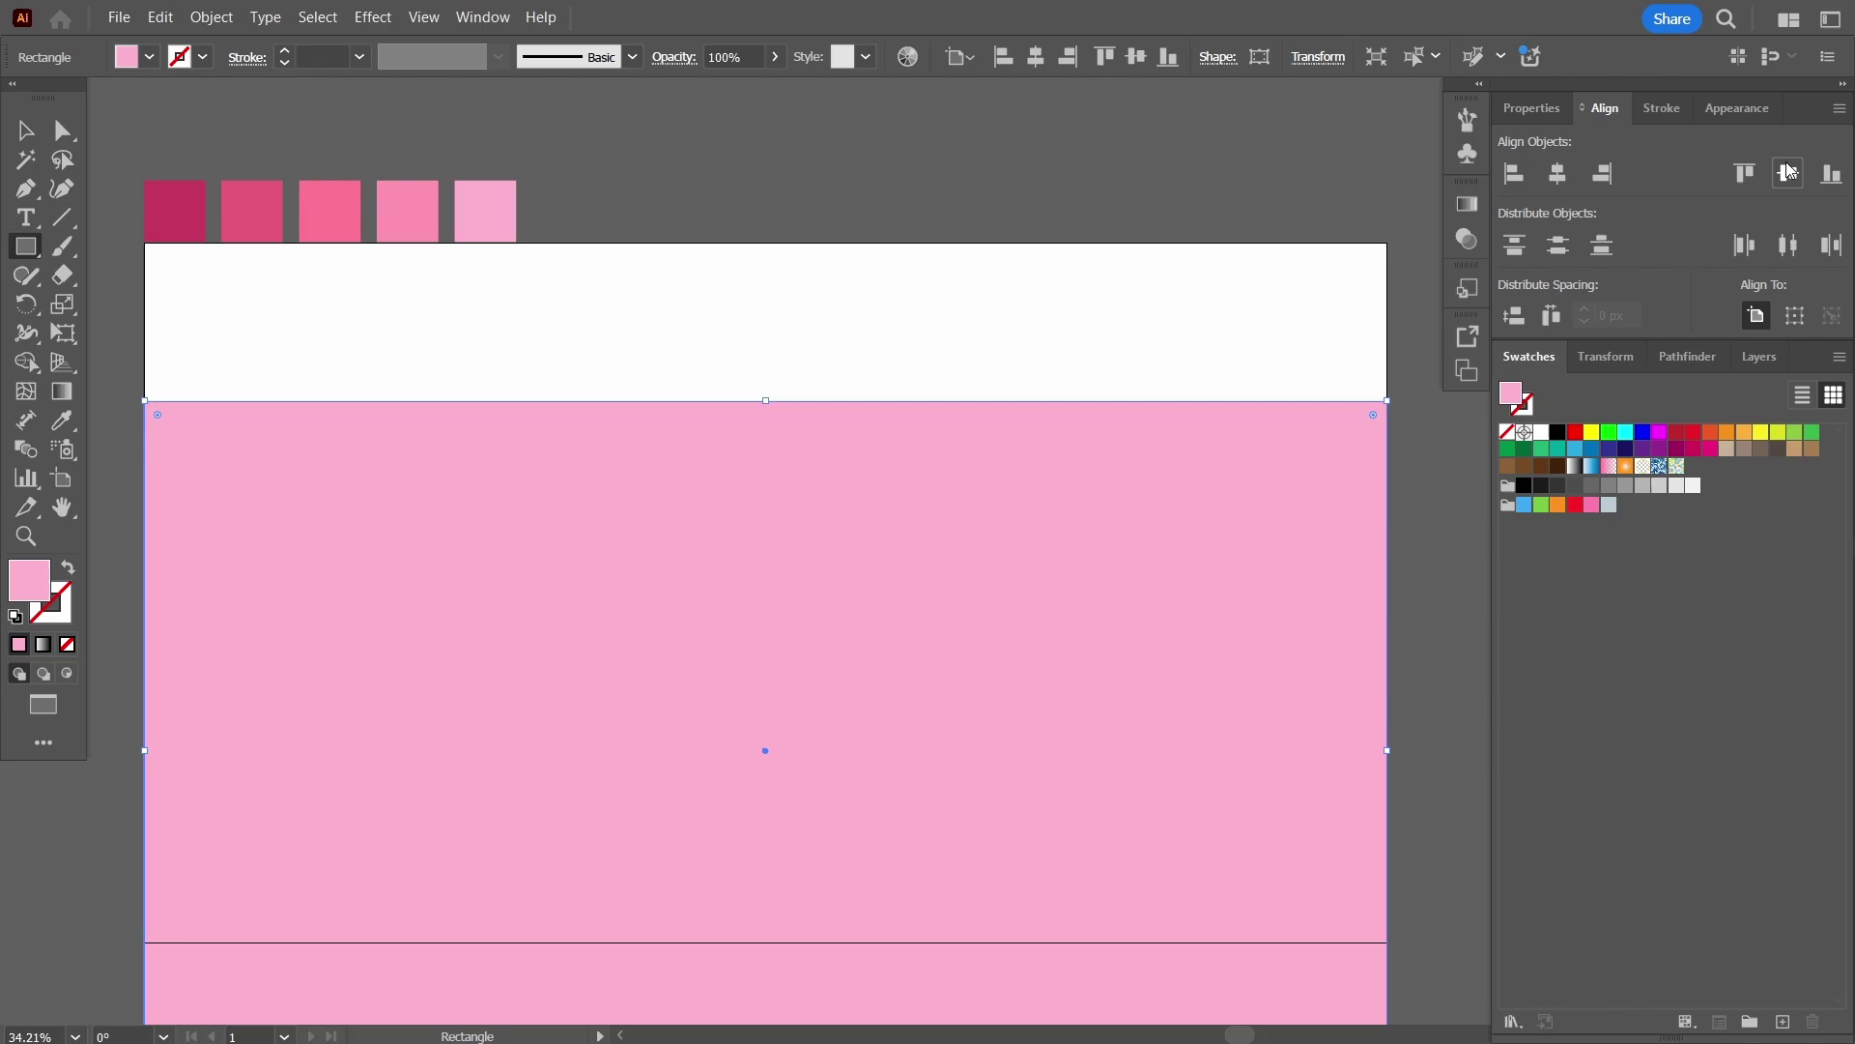
pyautogui.click(1789, 173)
# Move the five pink squares higher above the artboard, then deselect.
pyautogui.press('v')
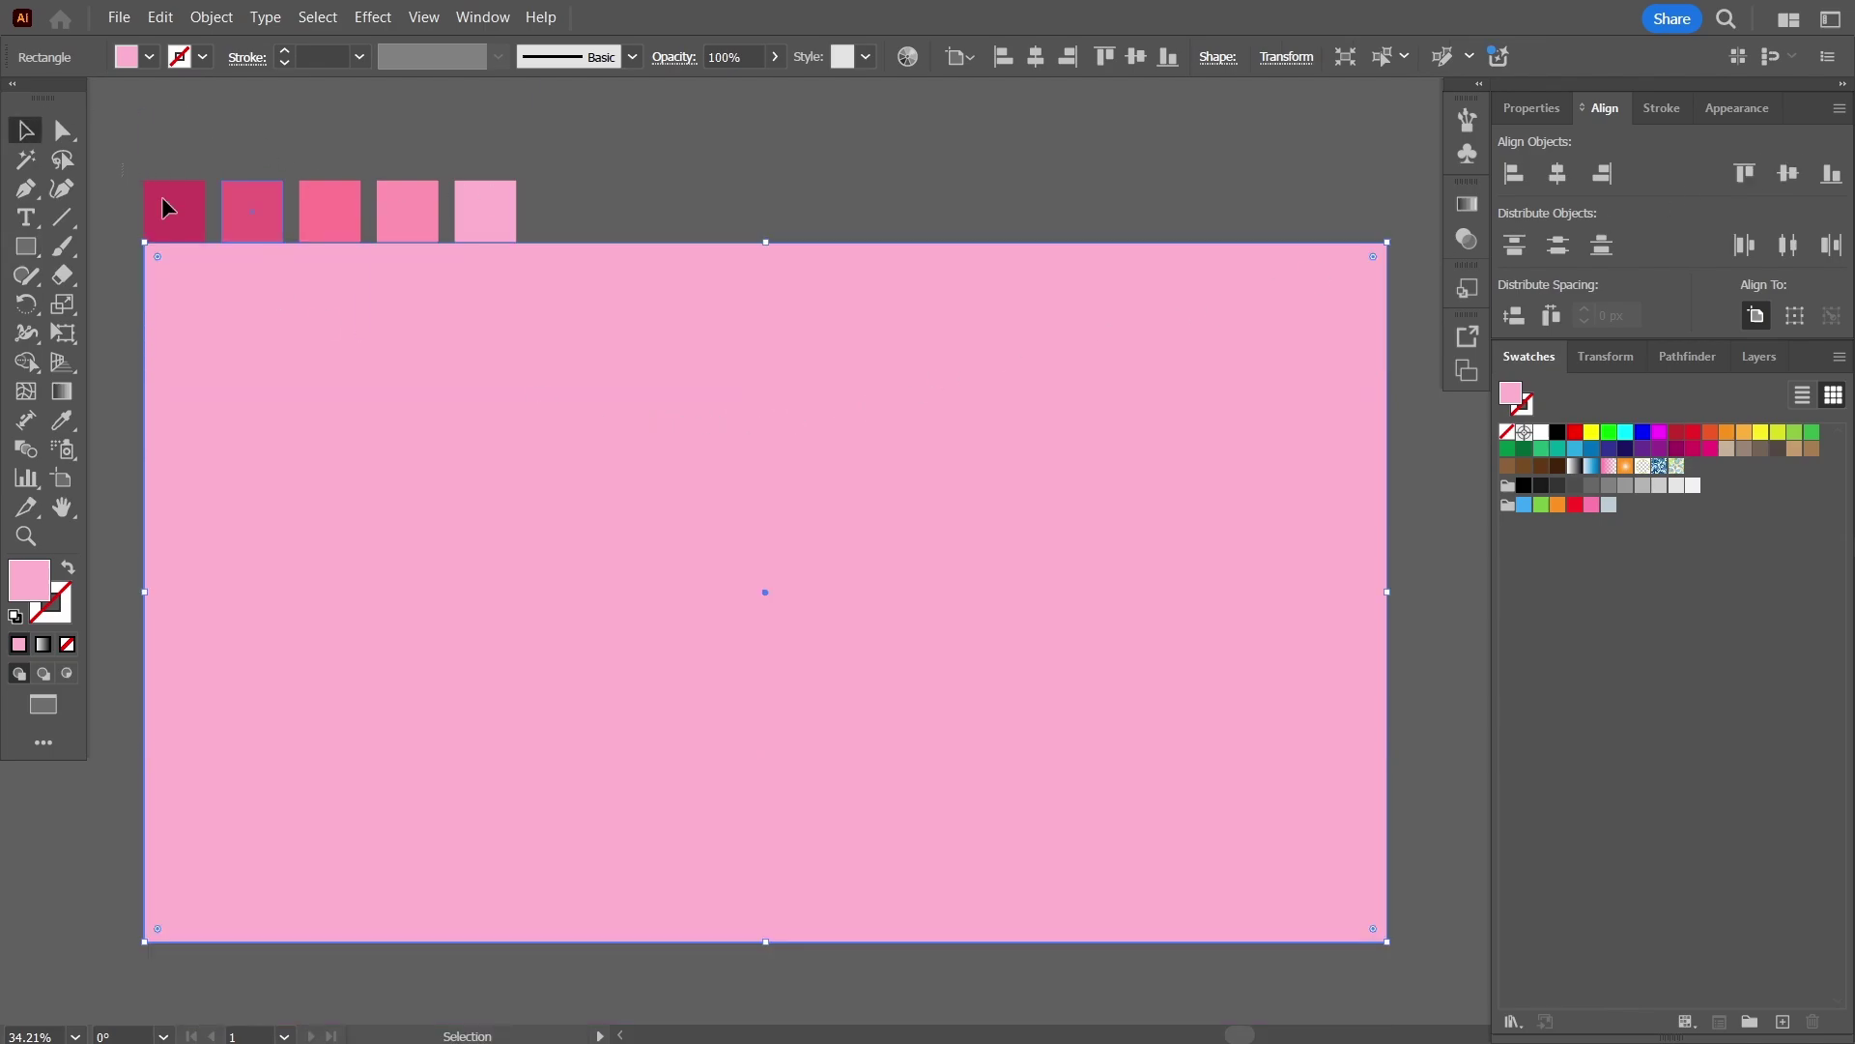
pyautogui.click(169, 207)
pyautogui.moveTo(352, 210); pyautogui.dragTo(351, 176)
pyautogui.click(655, 180)
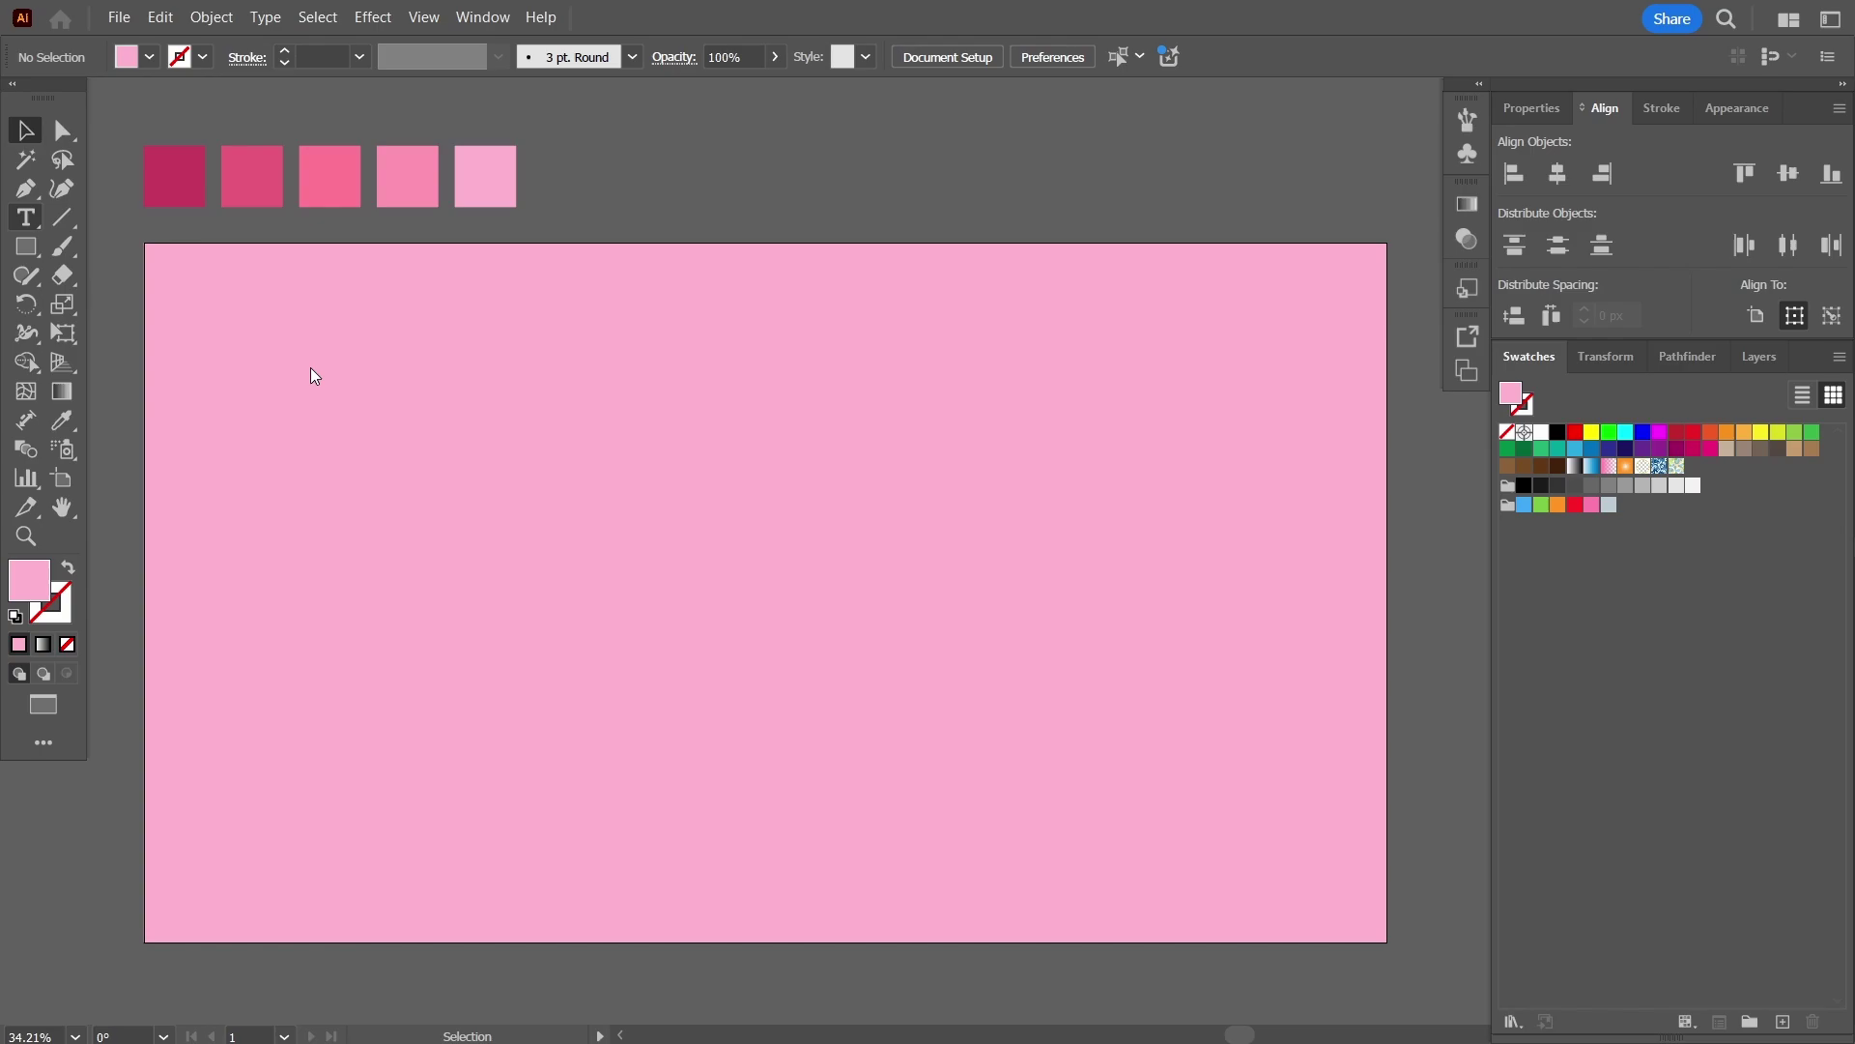
# Type STYLE on the artboard and scale it up to large letters.
pyautogui.press('t')
pyautogui.click(483, 520)
pyautogui.write('STYLE')
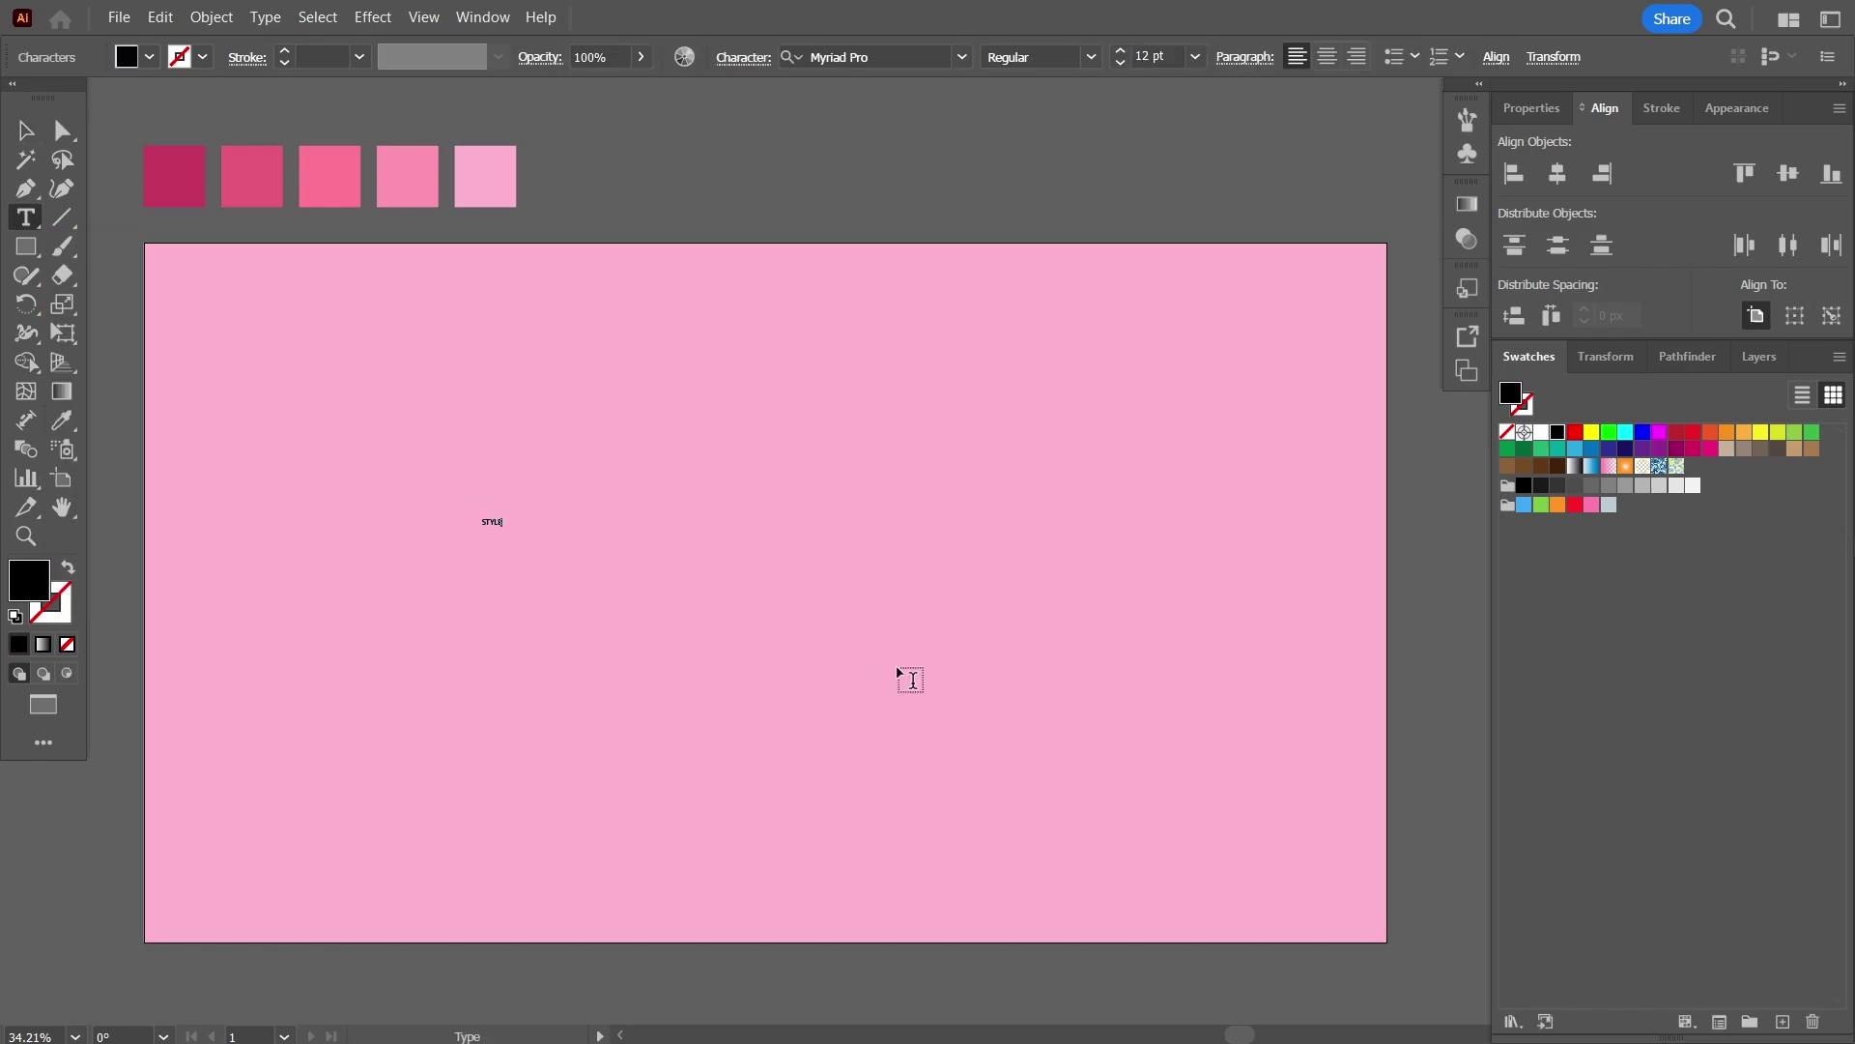
pyautogui.press('Escape')
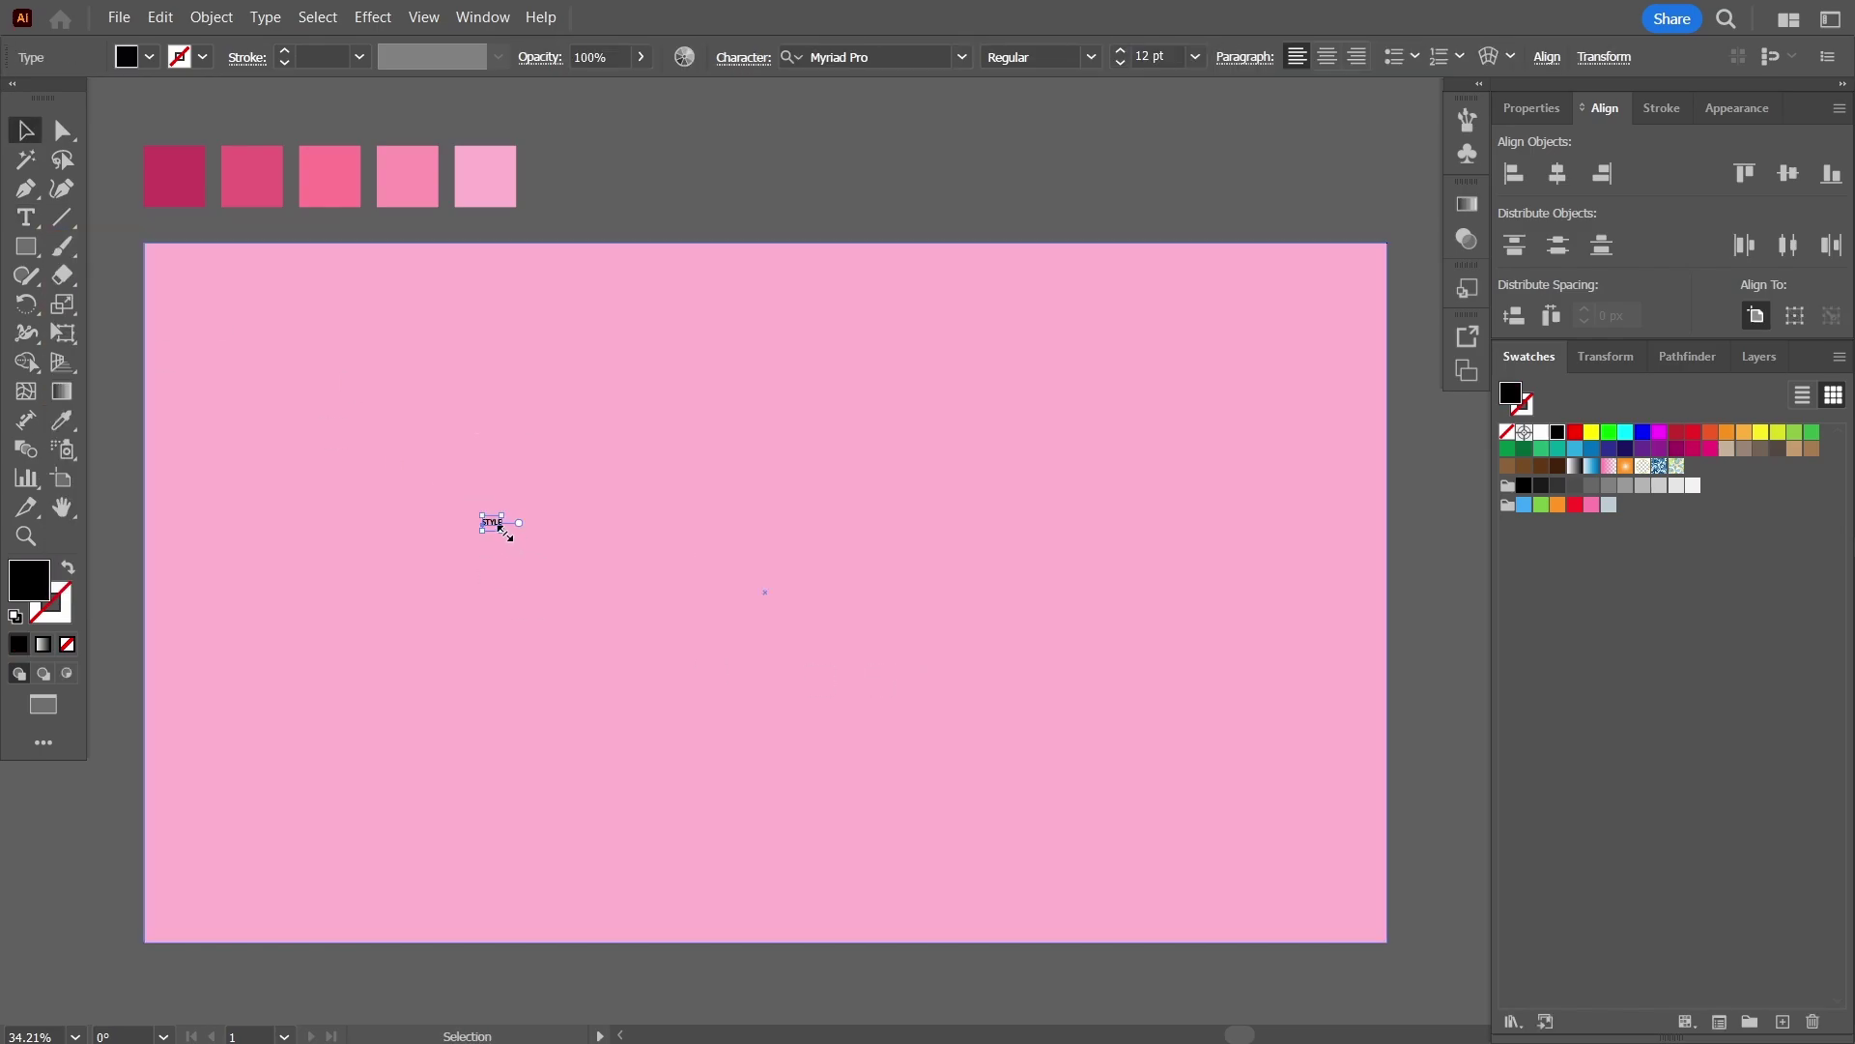
pyautogui.moveTo(502, 529); pyautogui.dragTo(1074, 694)
pyautogui.moveTo(847, 531); pyautogui.dragTo(851, 557)
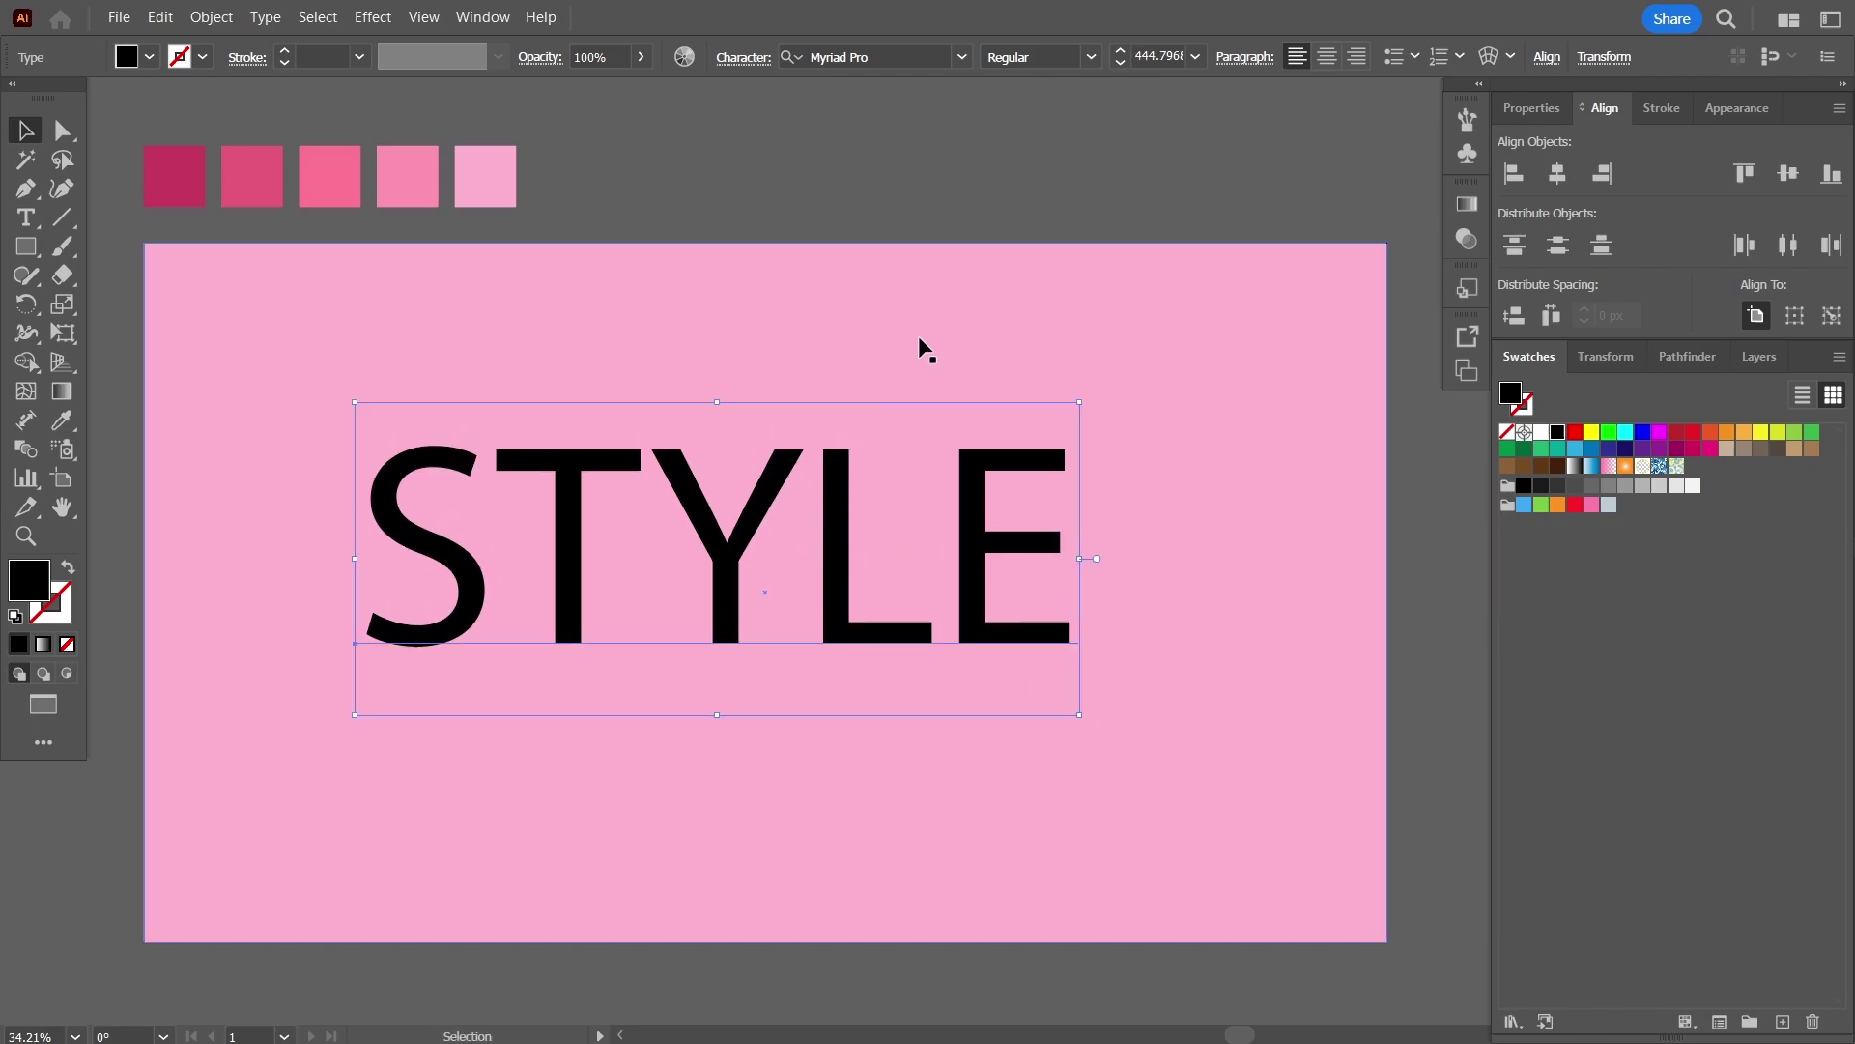
# Browse the font list filtered to Decorative typefaces.
pyautogui.click(962, 57)
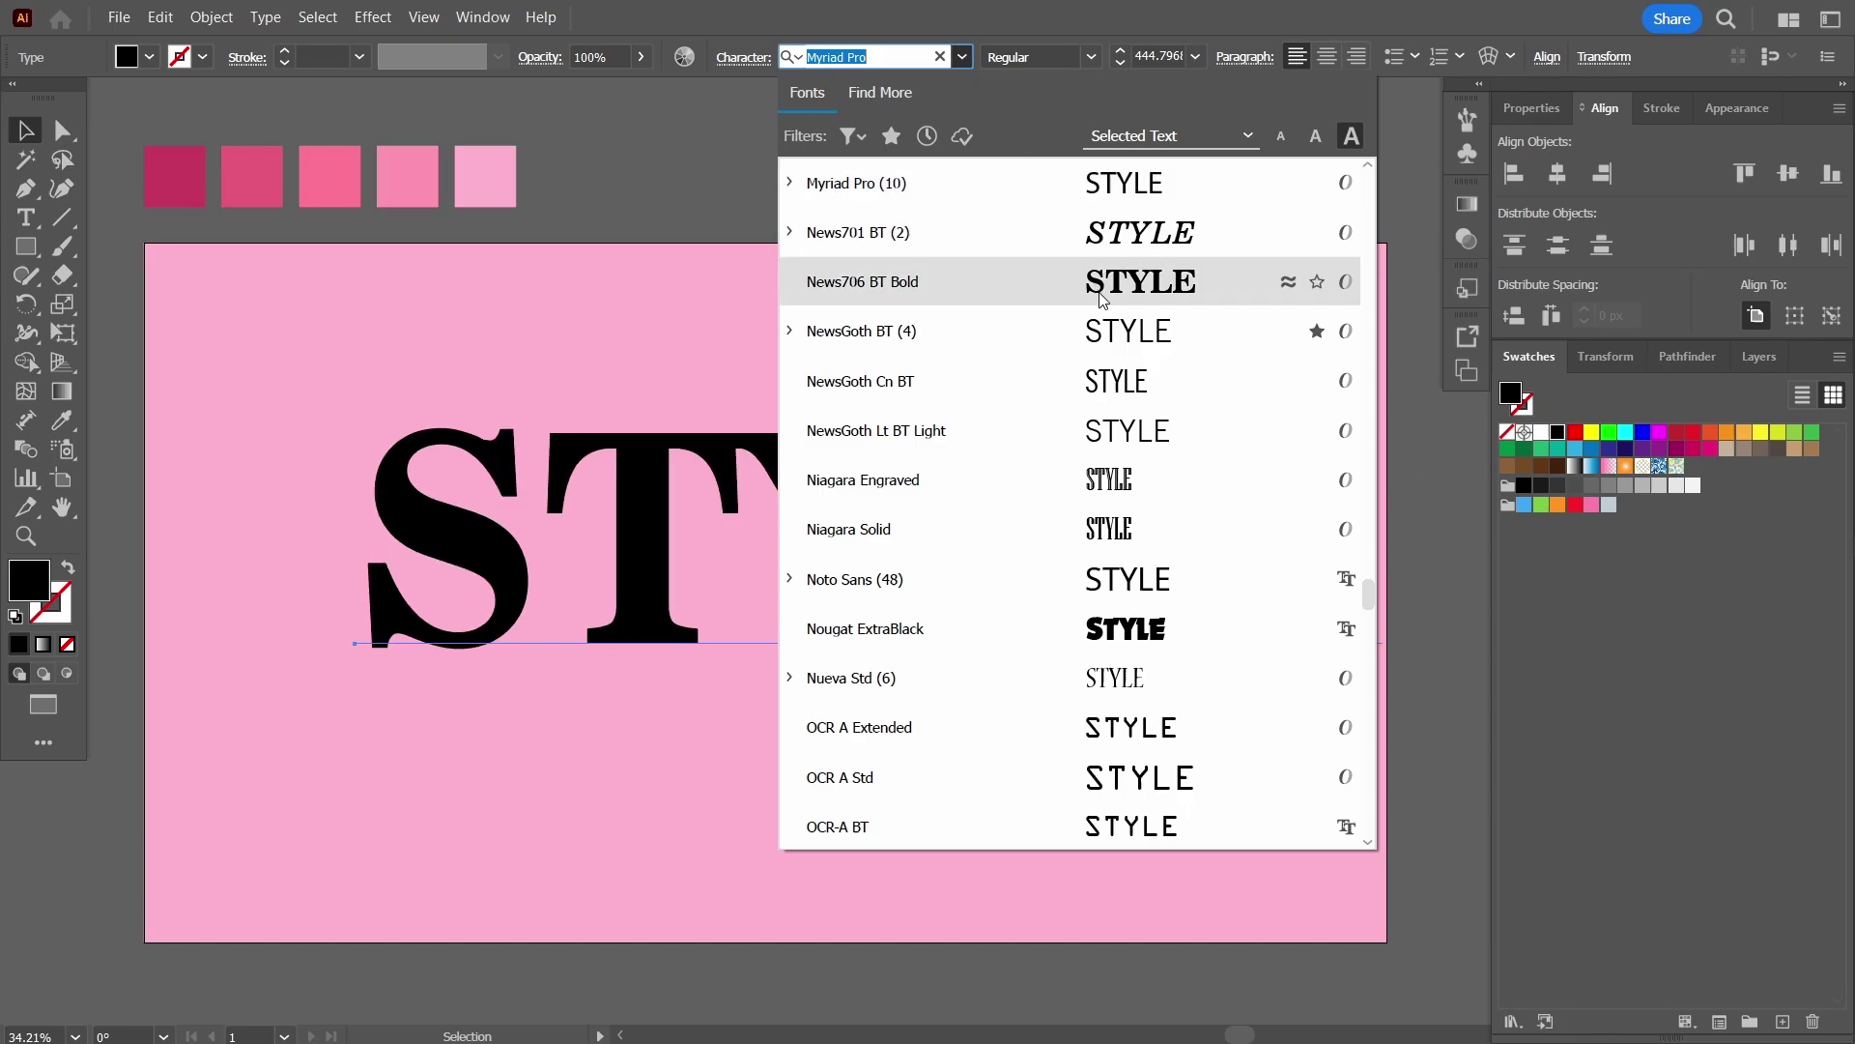
pyautogui.scroll(-5, 1057, 303)
pyautogui.scroll(1, 1061, 309)
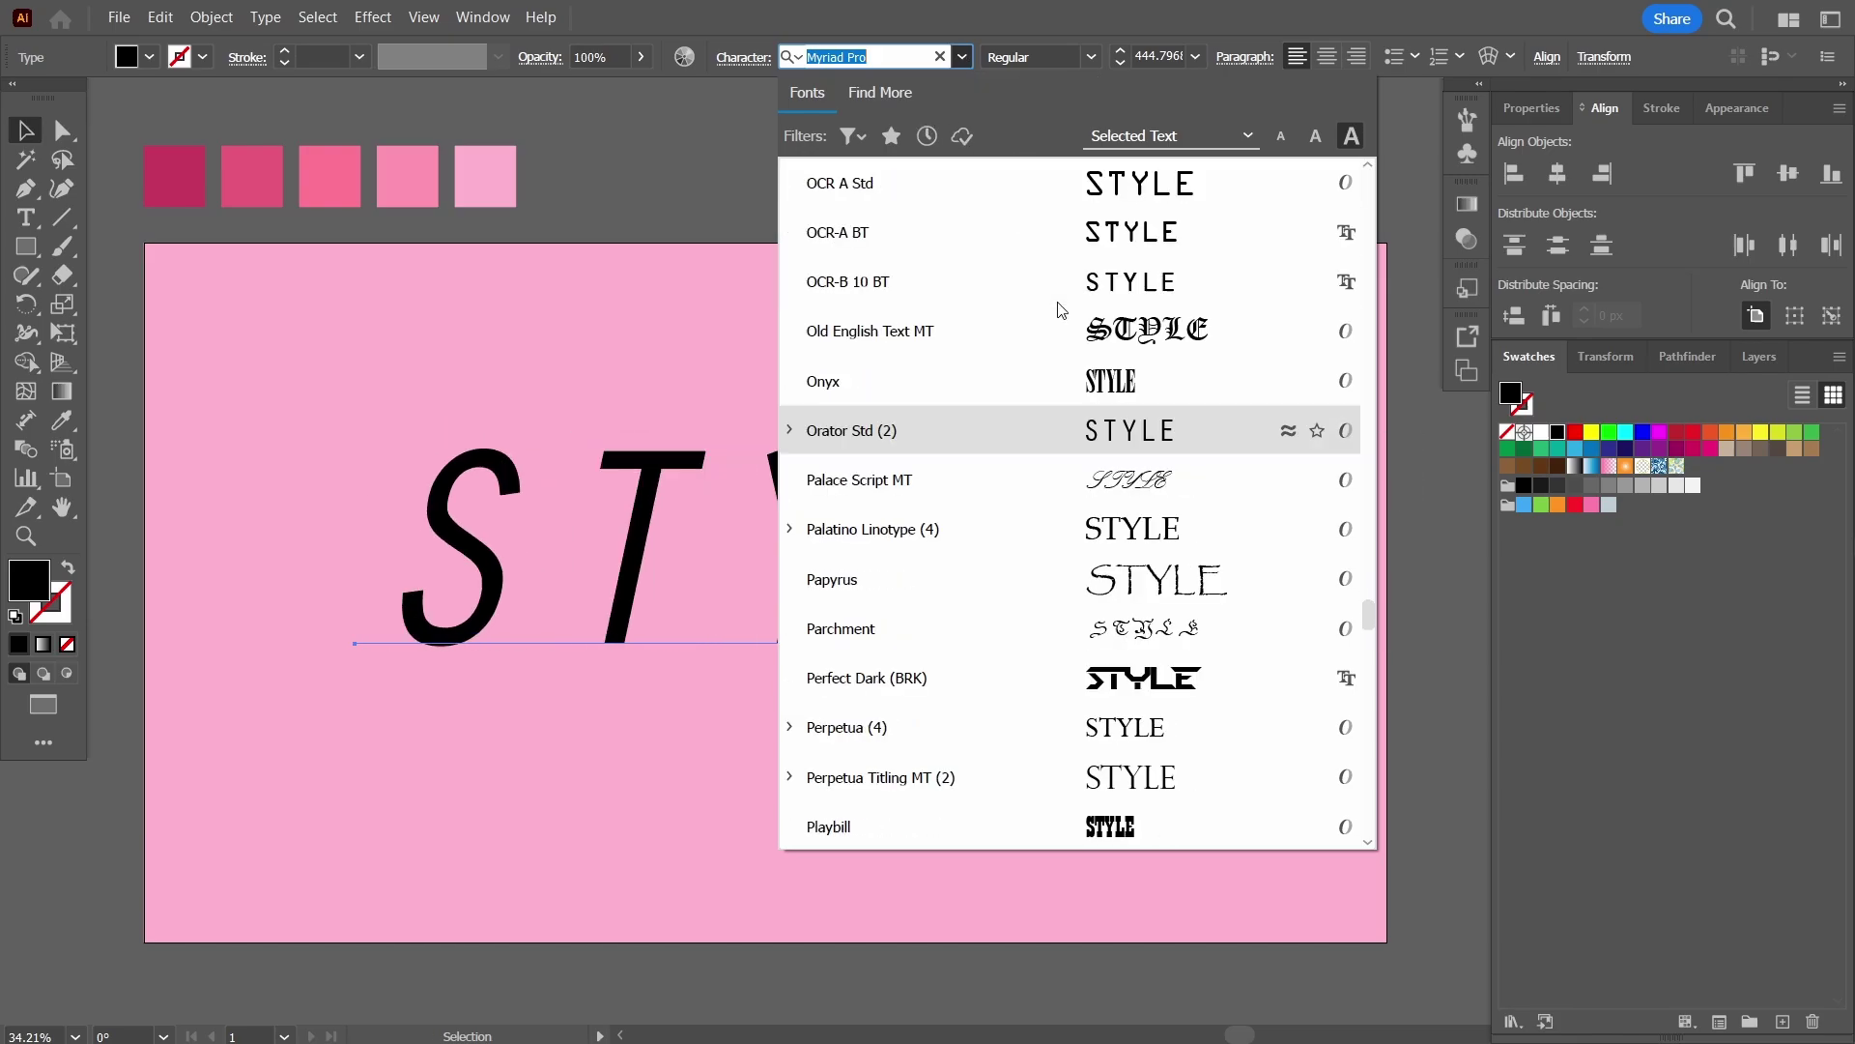
pyautogui.scroll(10, 1060, 310)
pyautogui.click(857, 141)
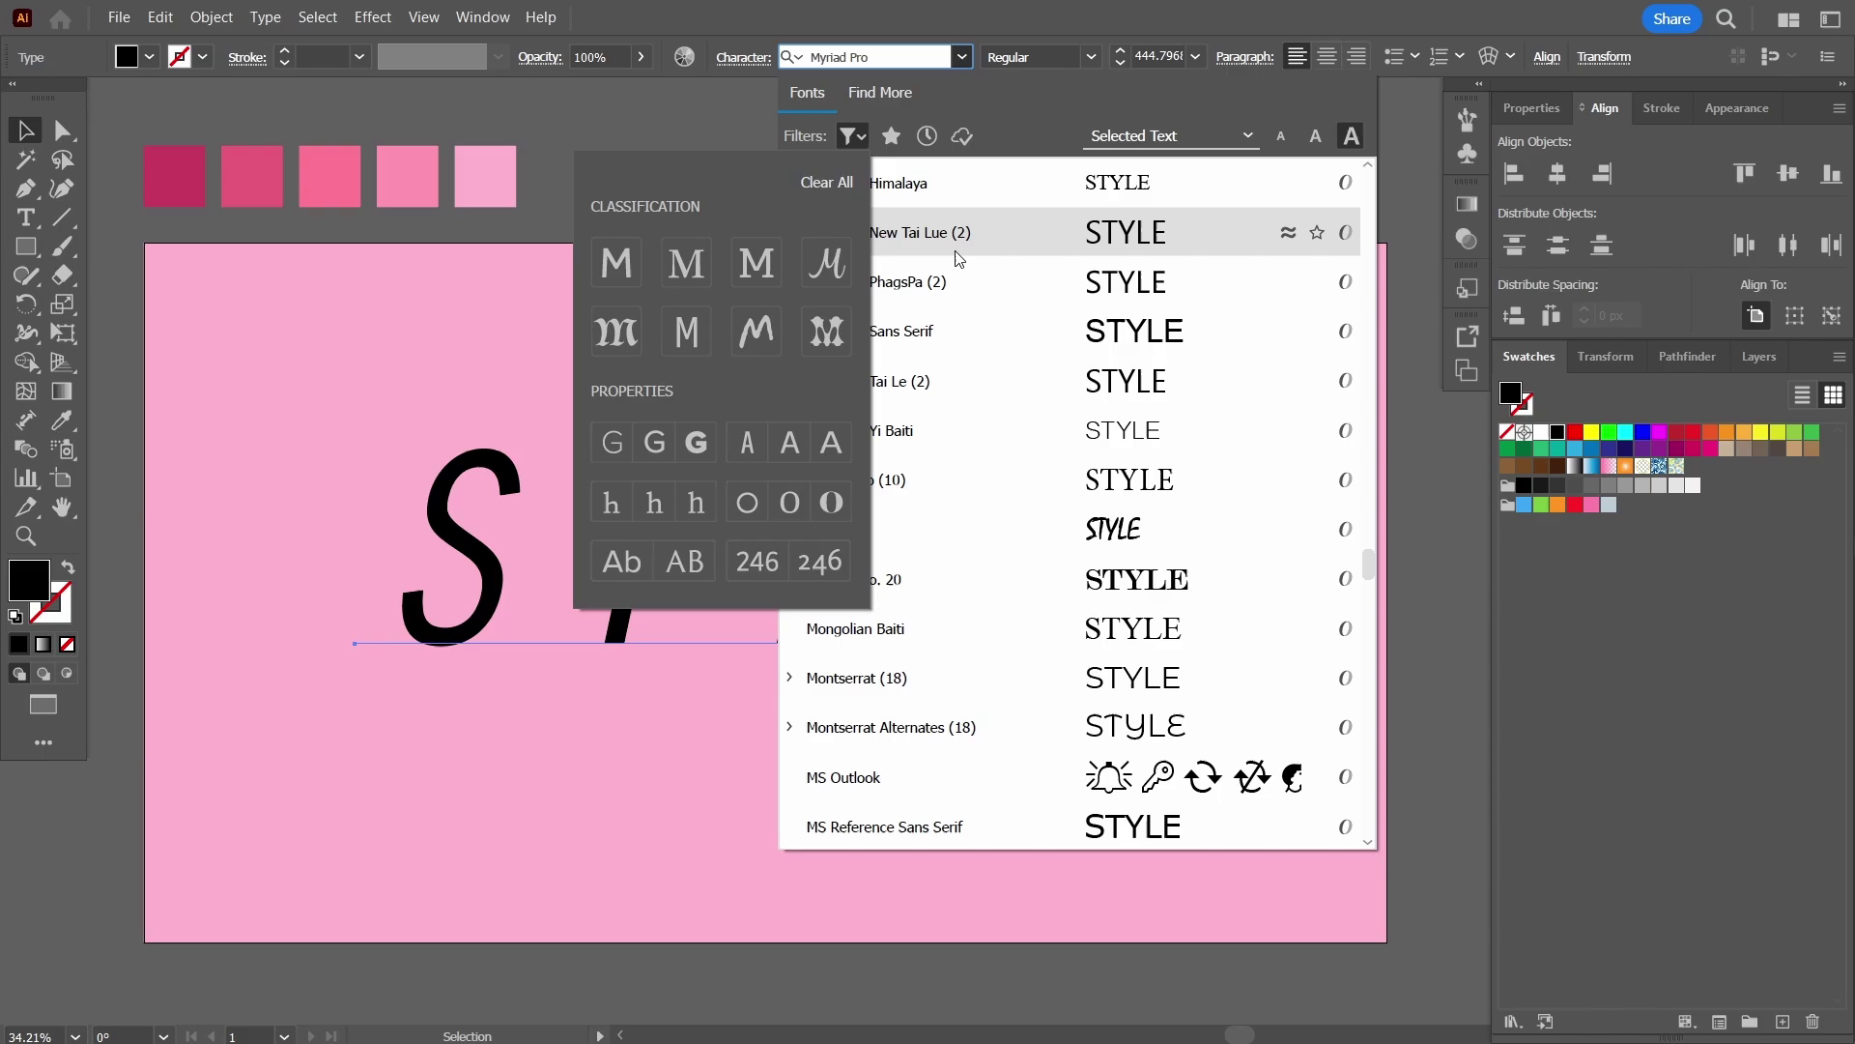
pyautogui.click(824, 338)
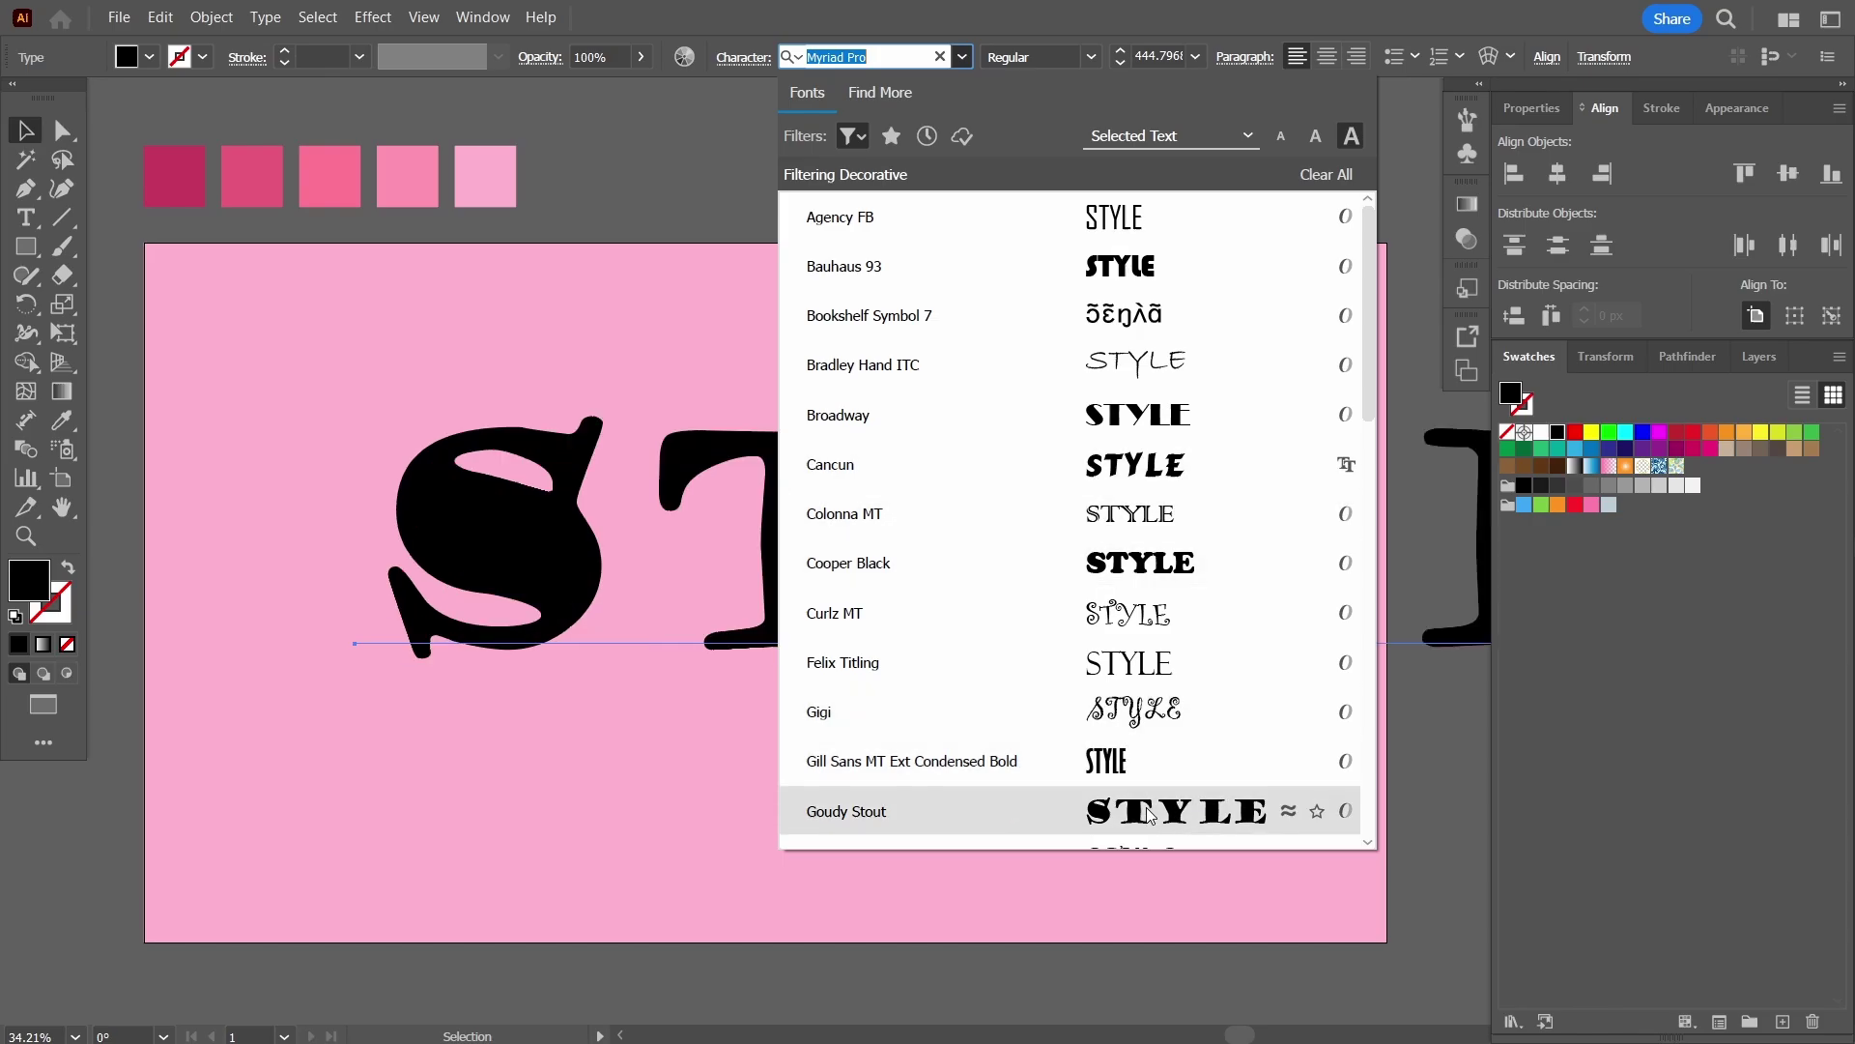
# Set STYLE in Goudy Stout and tighten its tracking to -97.
pyautogui.click(1148, 814)
pyautogui.moveTo(1181, 530); pyautogui.dragTo(906, 520)
pyautogui.click(1513, 109)
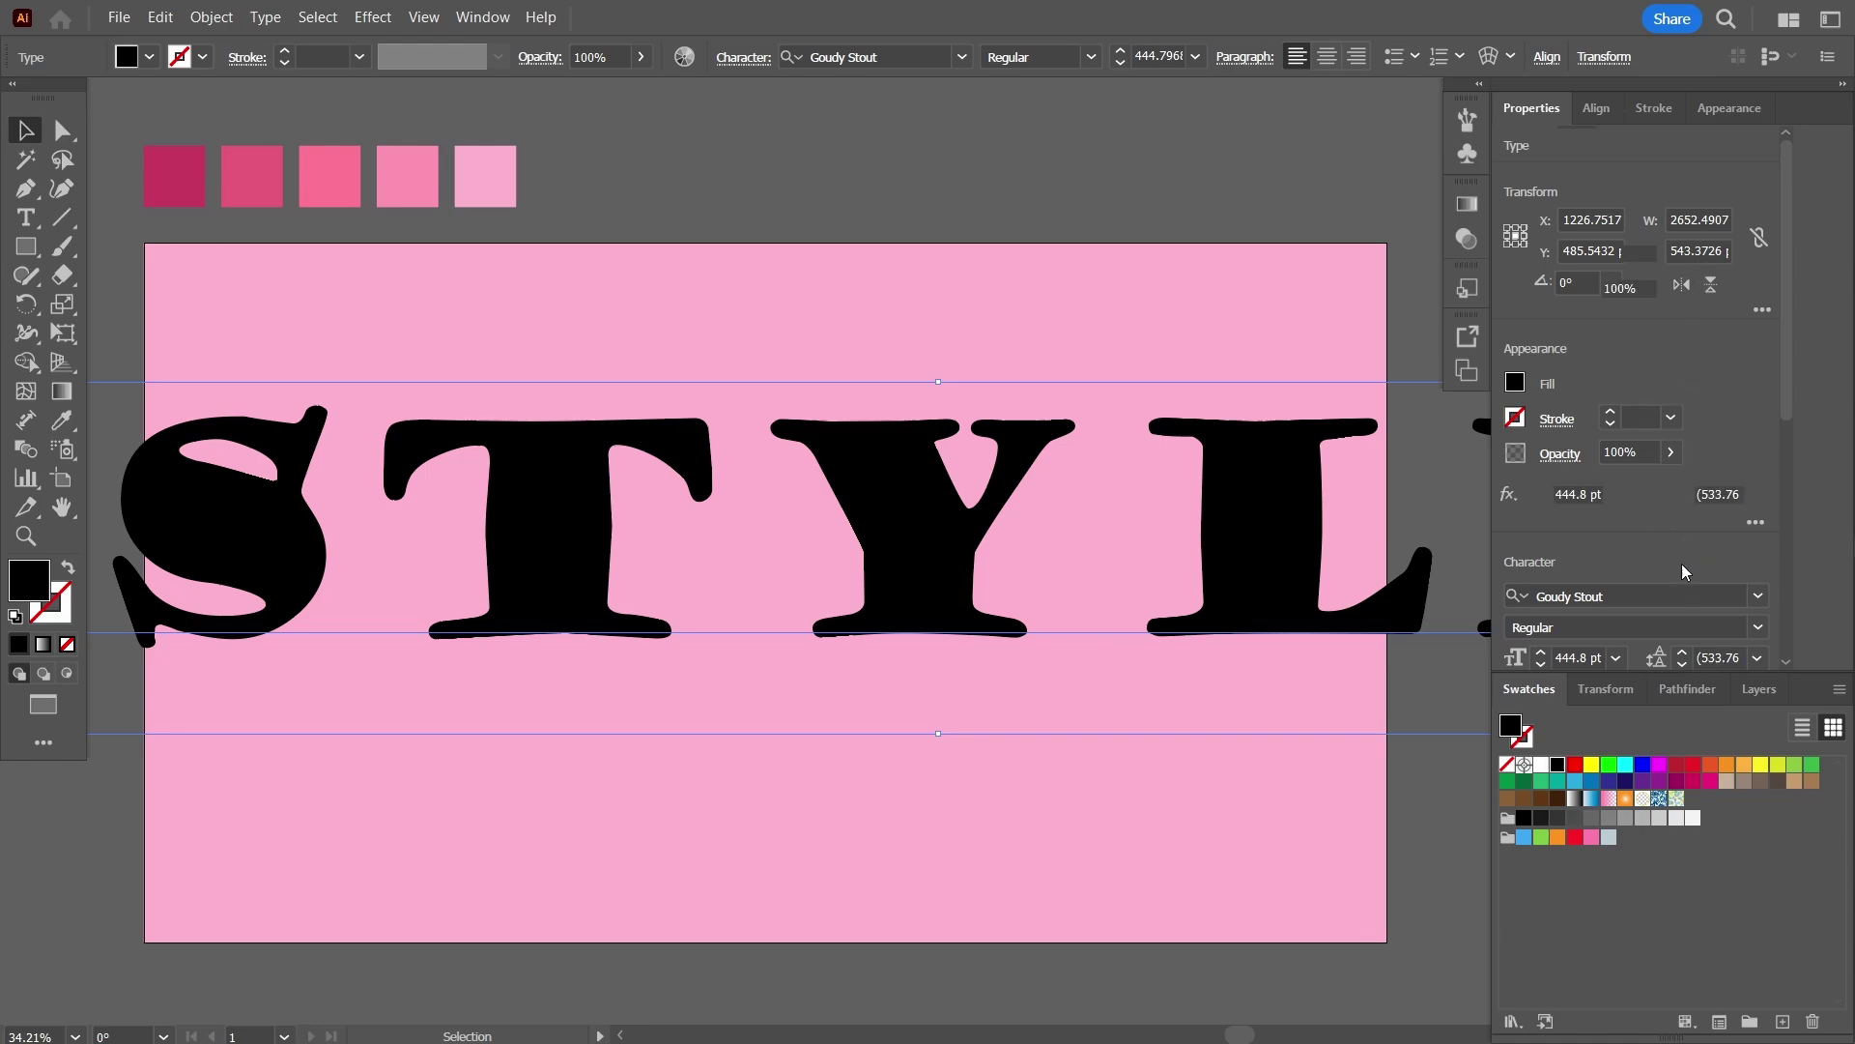
pyautogui.scroll(-3, 1681, 565)
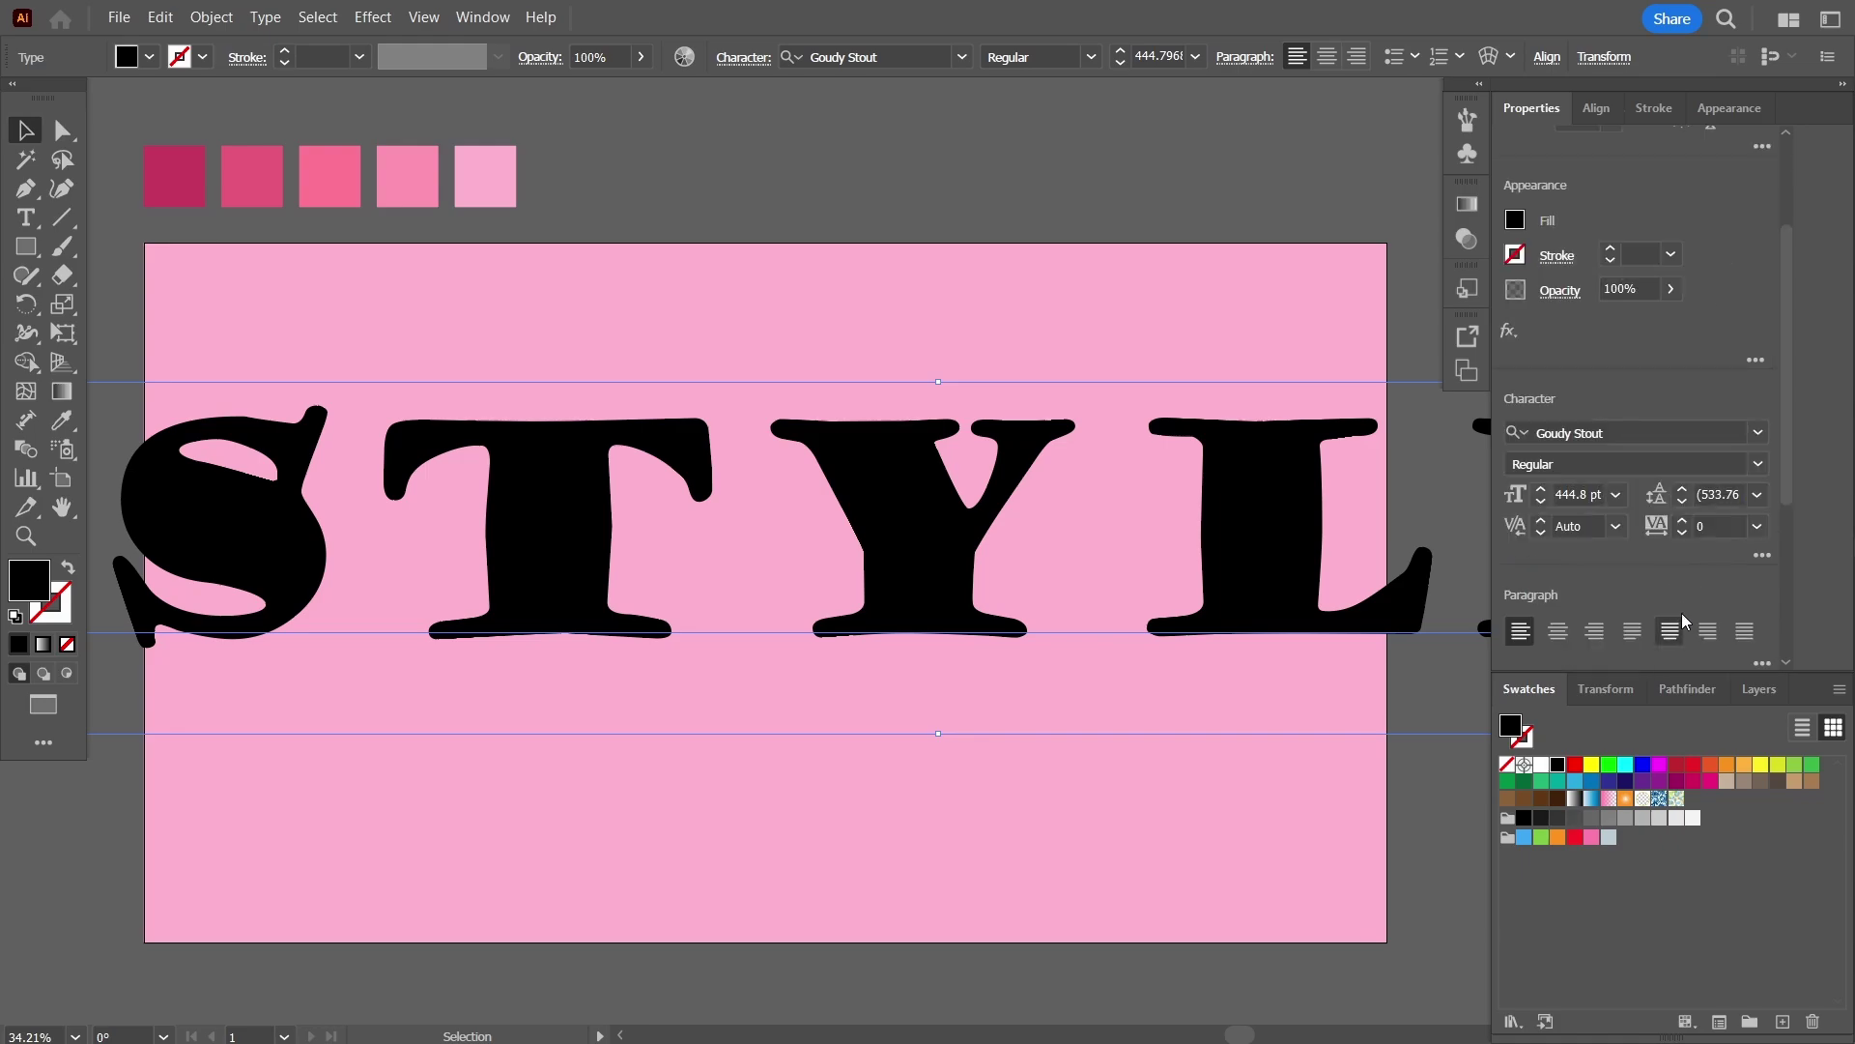
pyautogui.click(1682, 533)
pyautogui.click(1682, 533)
pyautogui.click(1681, 533)
pyautogui.click(1681, 534)
pyautogui.click(1681, 533)
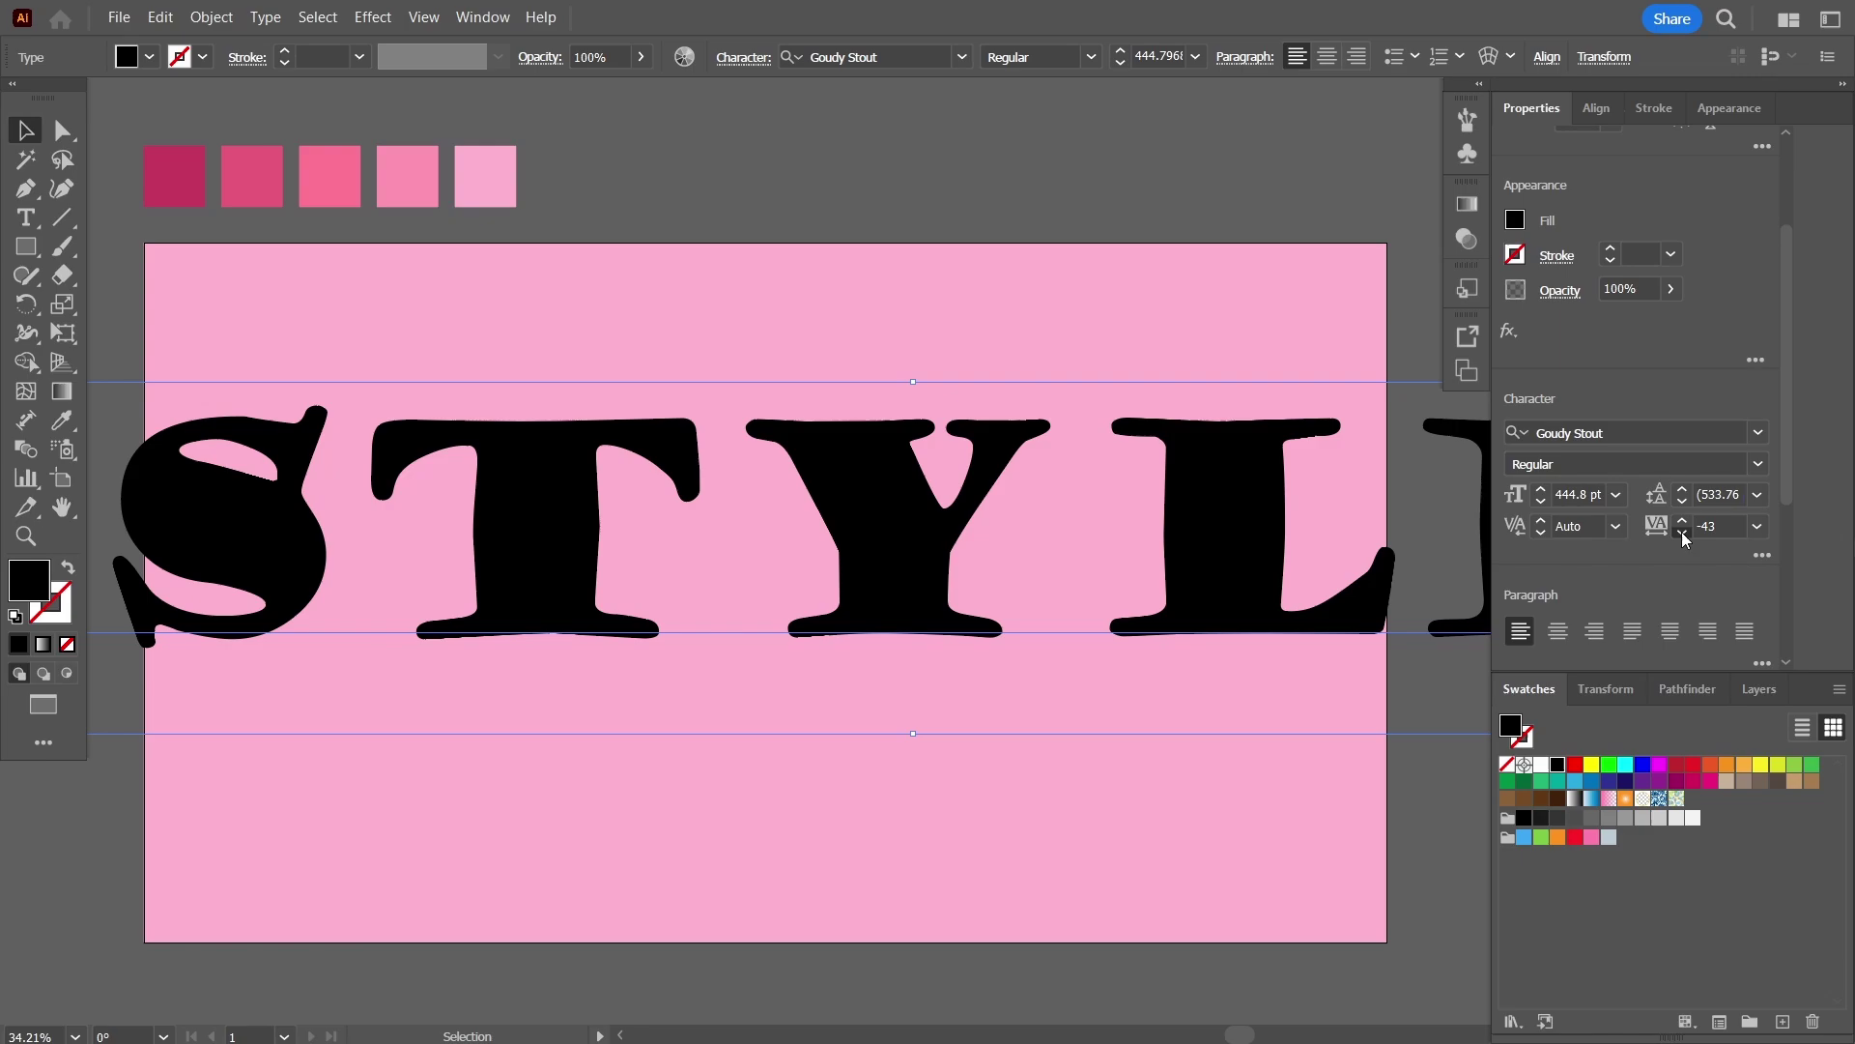
pyautogui.click(1682, 533)
pyautogui.click(1681, 534)
pyautogui.click(1682, 534)
pyautogui.click(1681, 534)
pyautogui.click(1682, 534)
pyautogui.click(1681, 534)
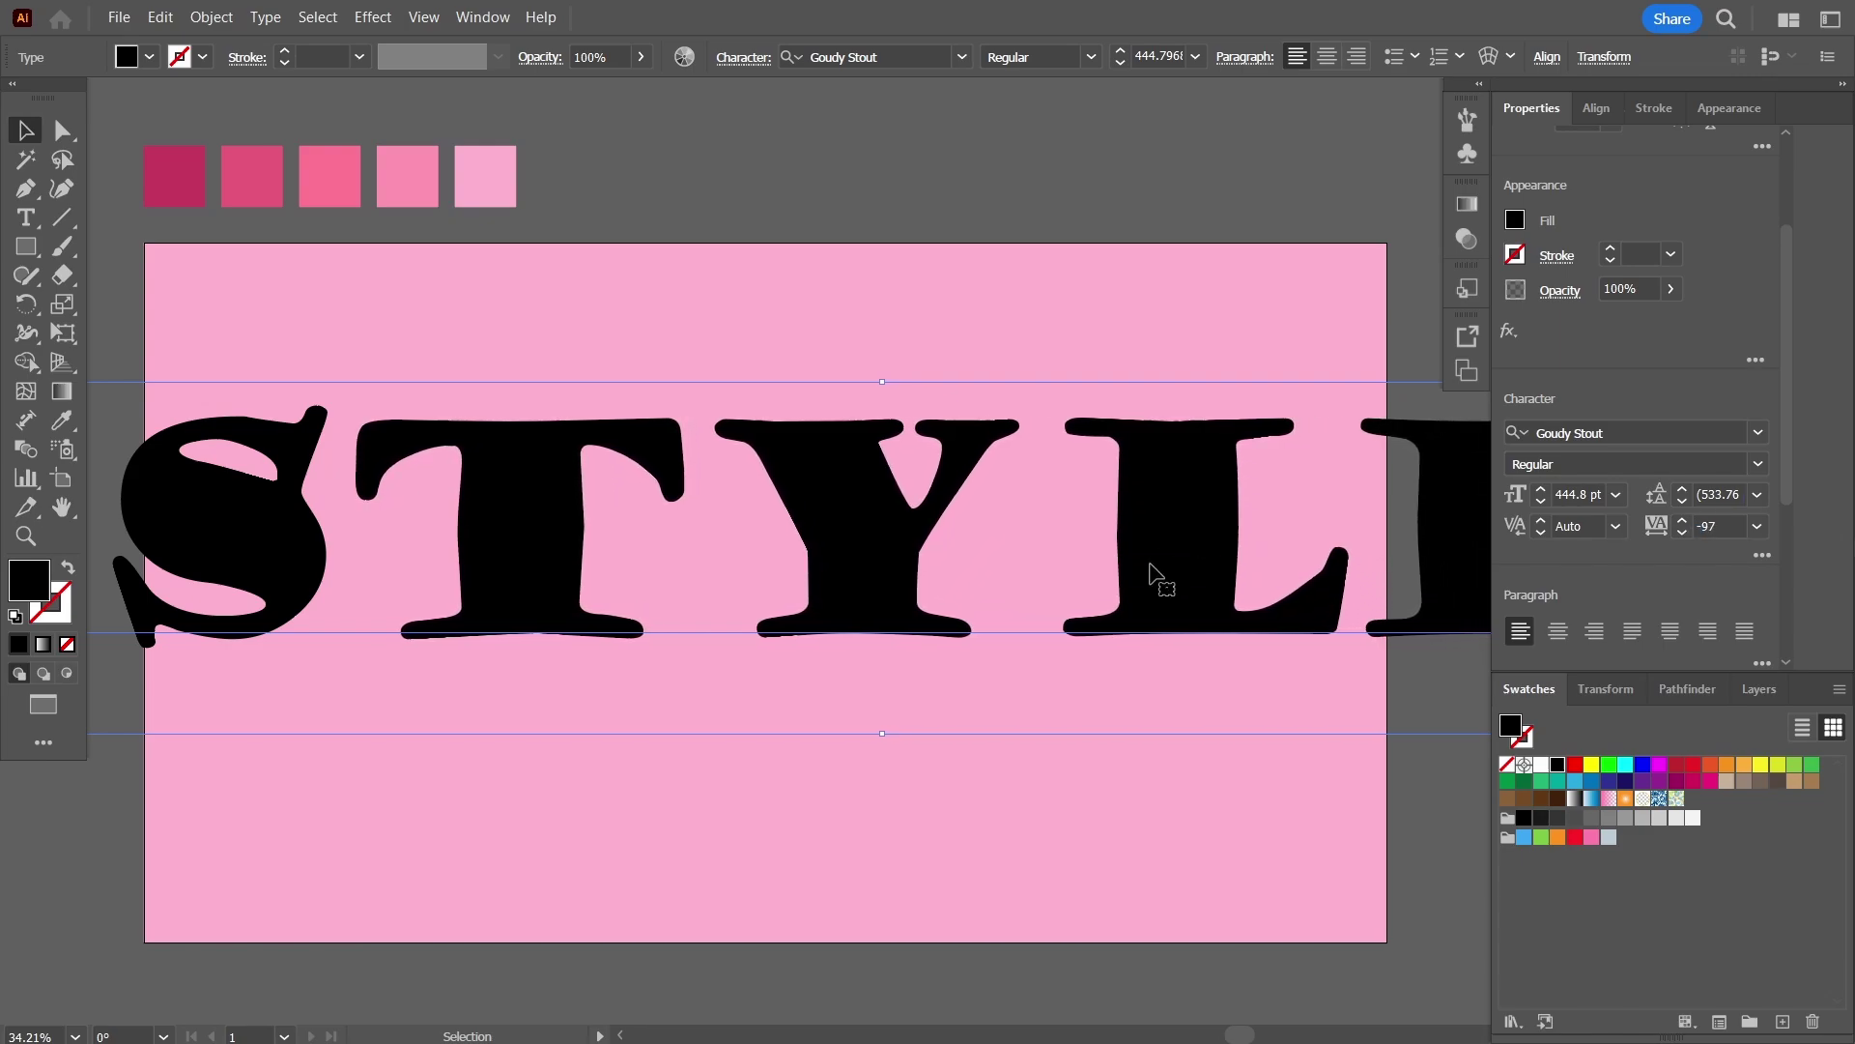
# Scale STYLE down to 331.5 pt and position it across the pink background.
pyautogui.moveTo(1180, 531); pyautogui.dragTo(948, 500)
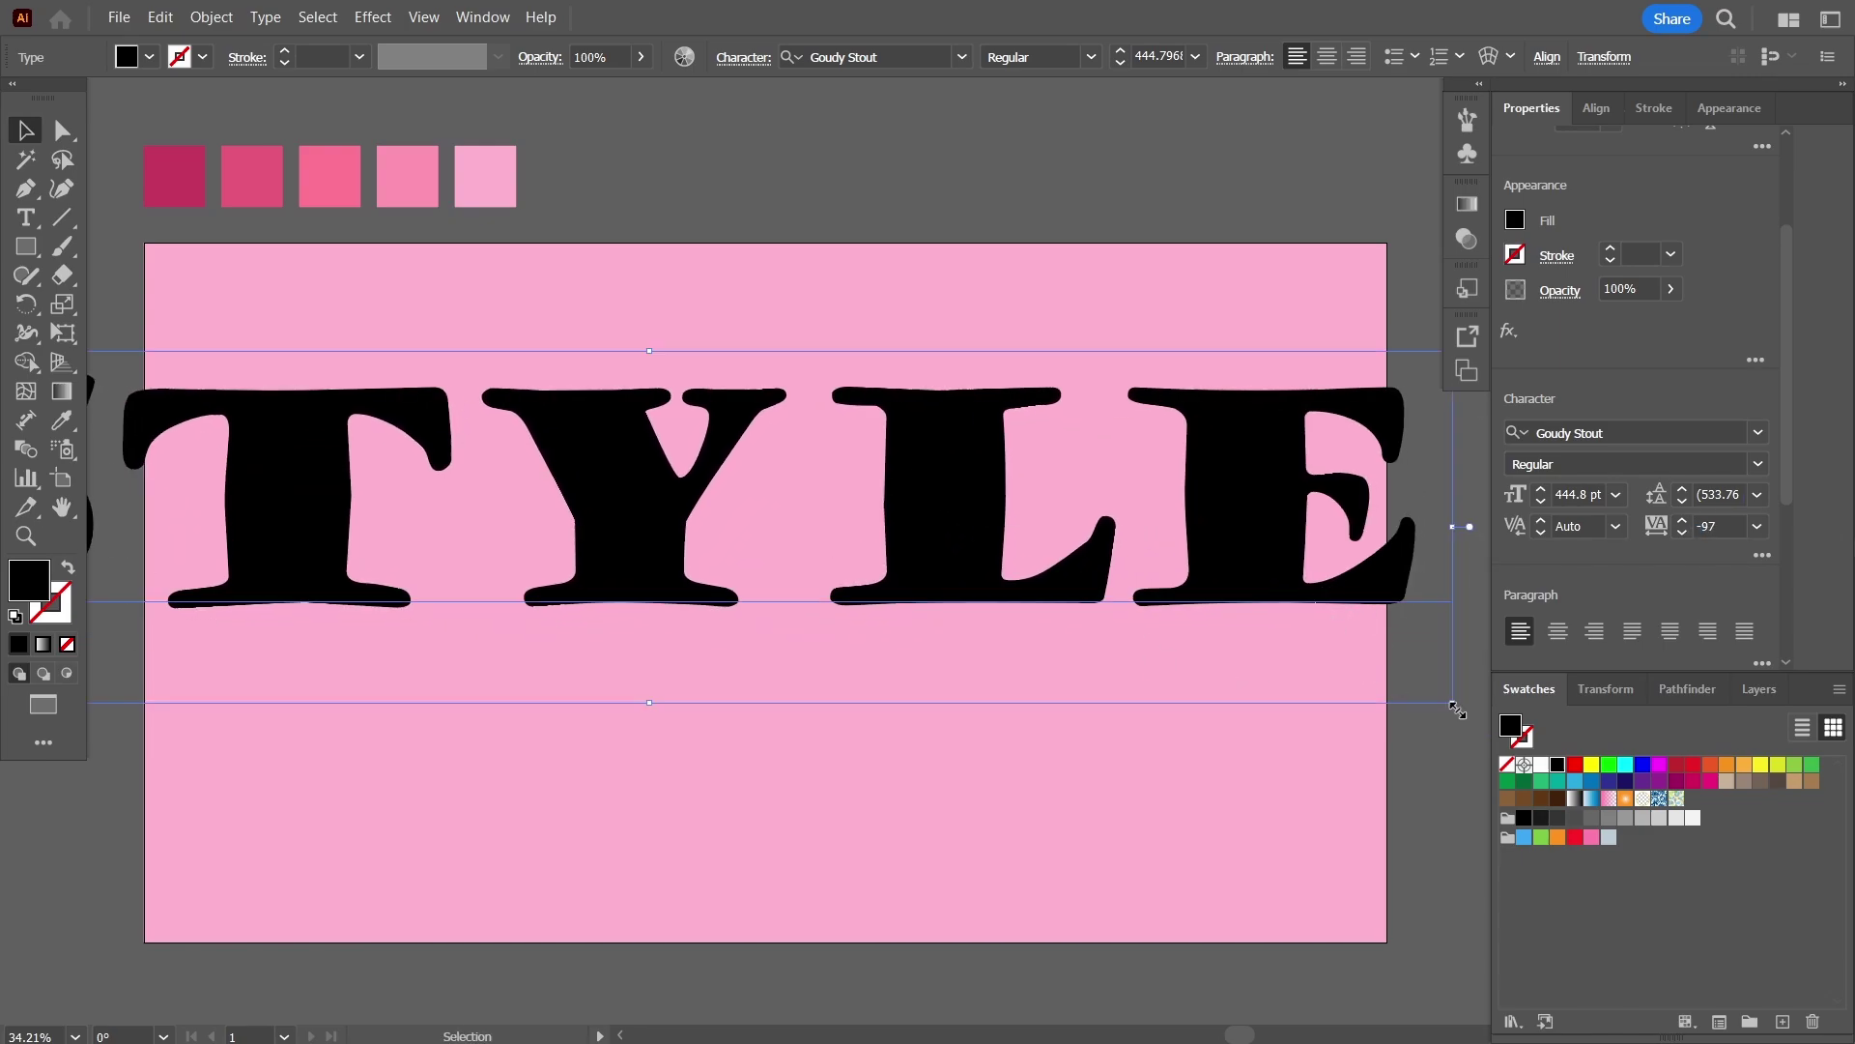
pyautogui.moveTo(1453, 709); pyautogui.dragTo(1040, 609)
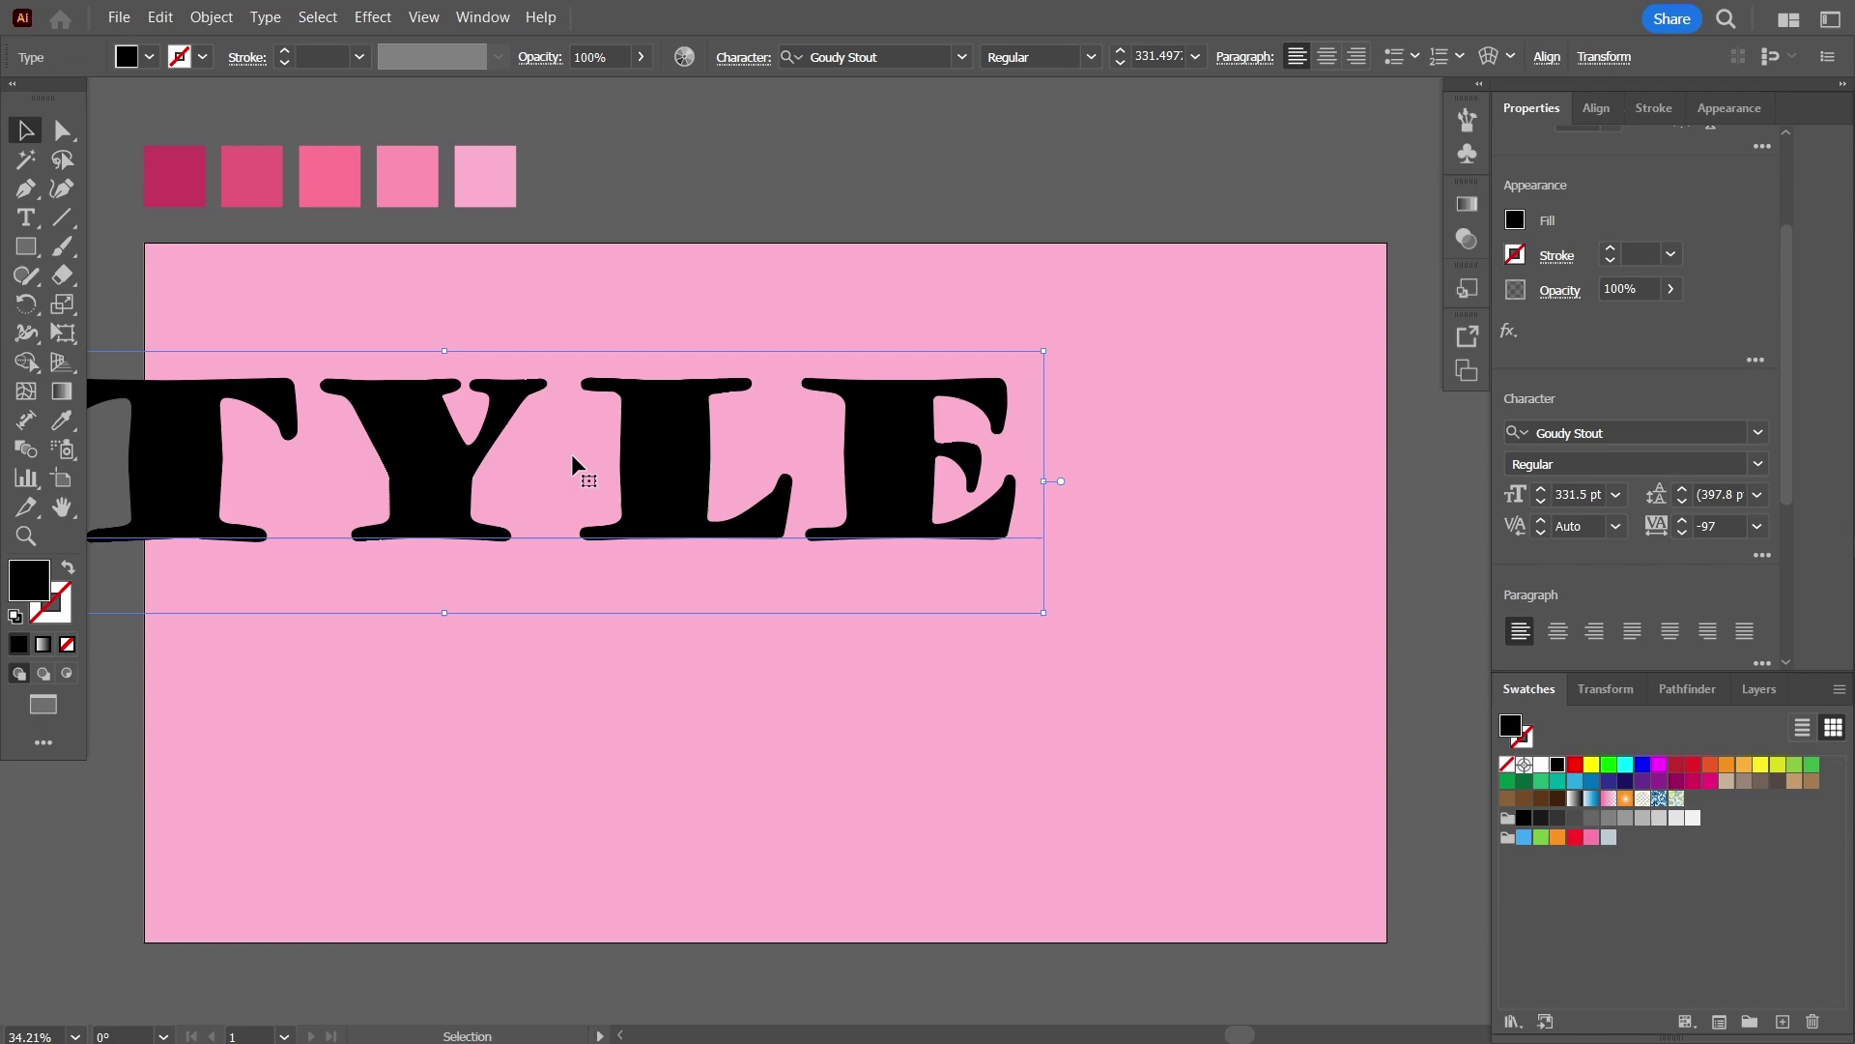
pyautogui.moveTo(677, 479); pyautogui.dragTo(978, 576)
pyautogui.click(770, 654)
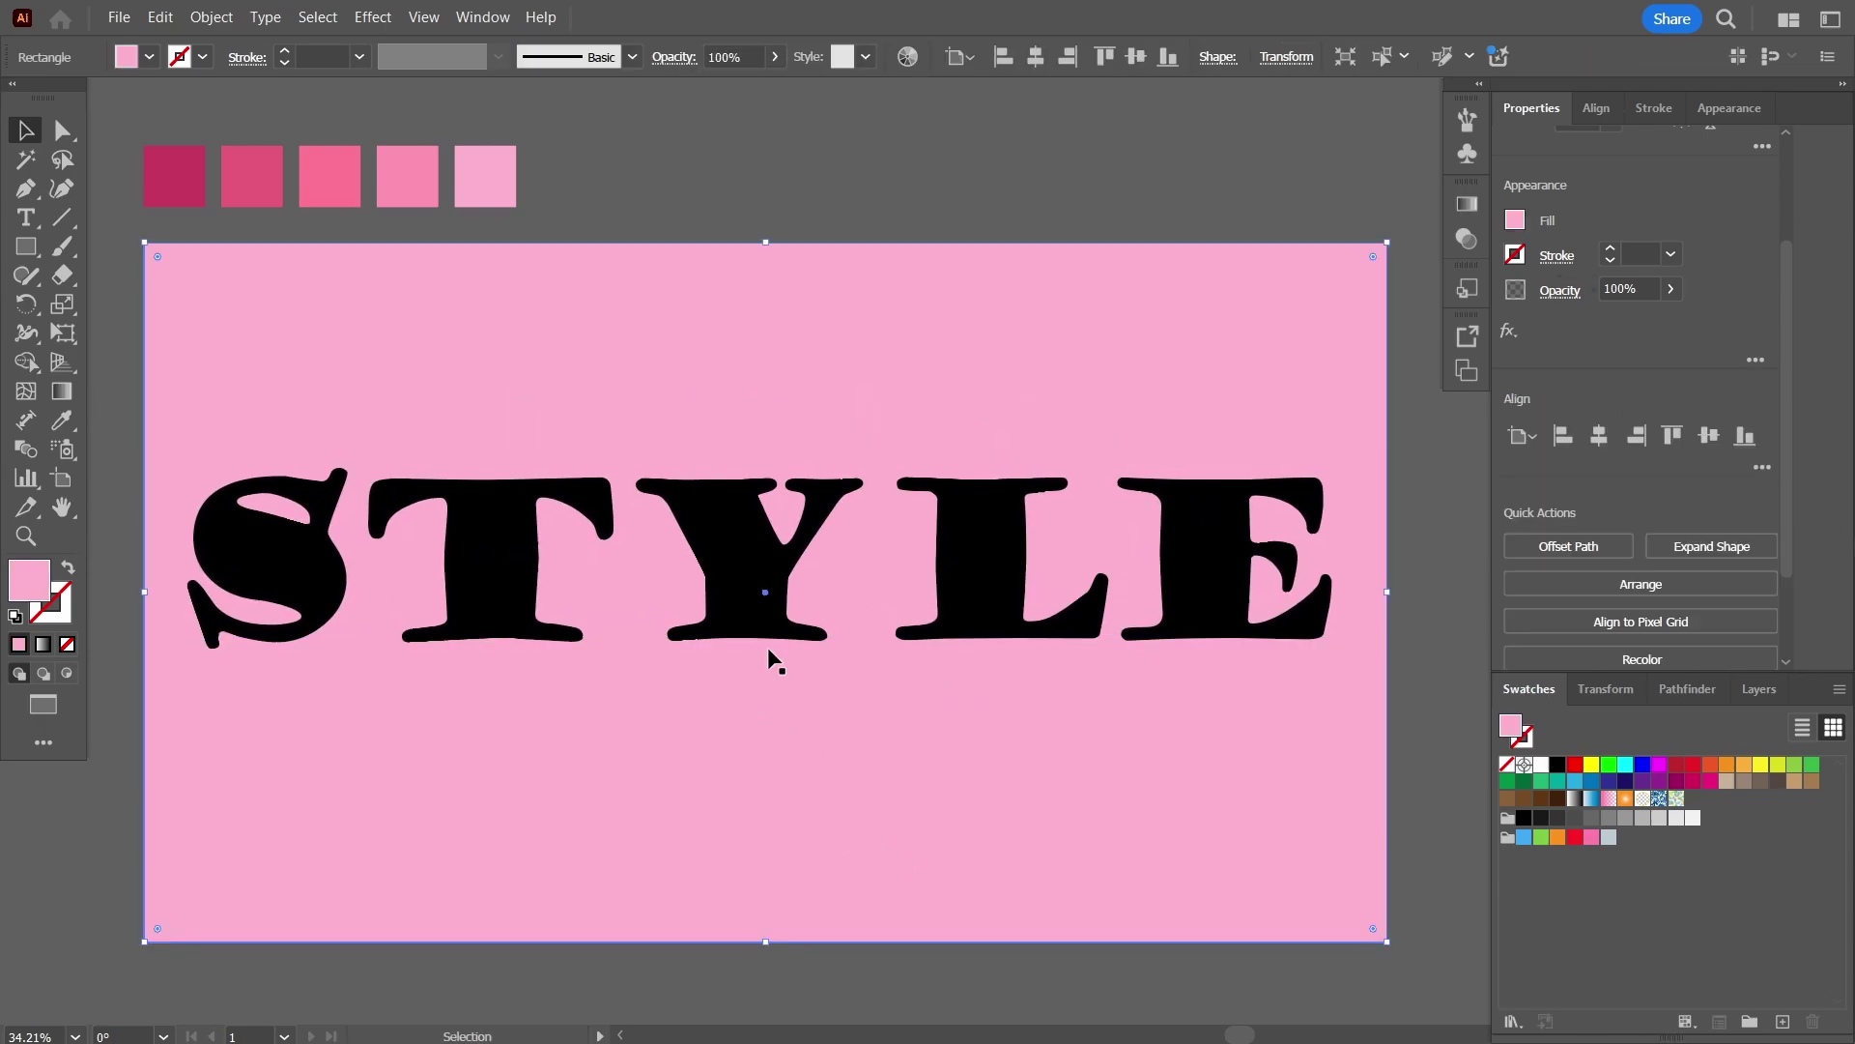
pyautogui.click(732, 559)
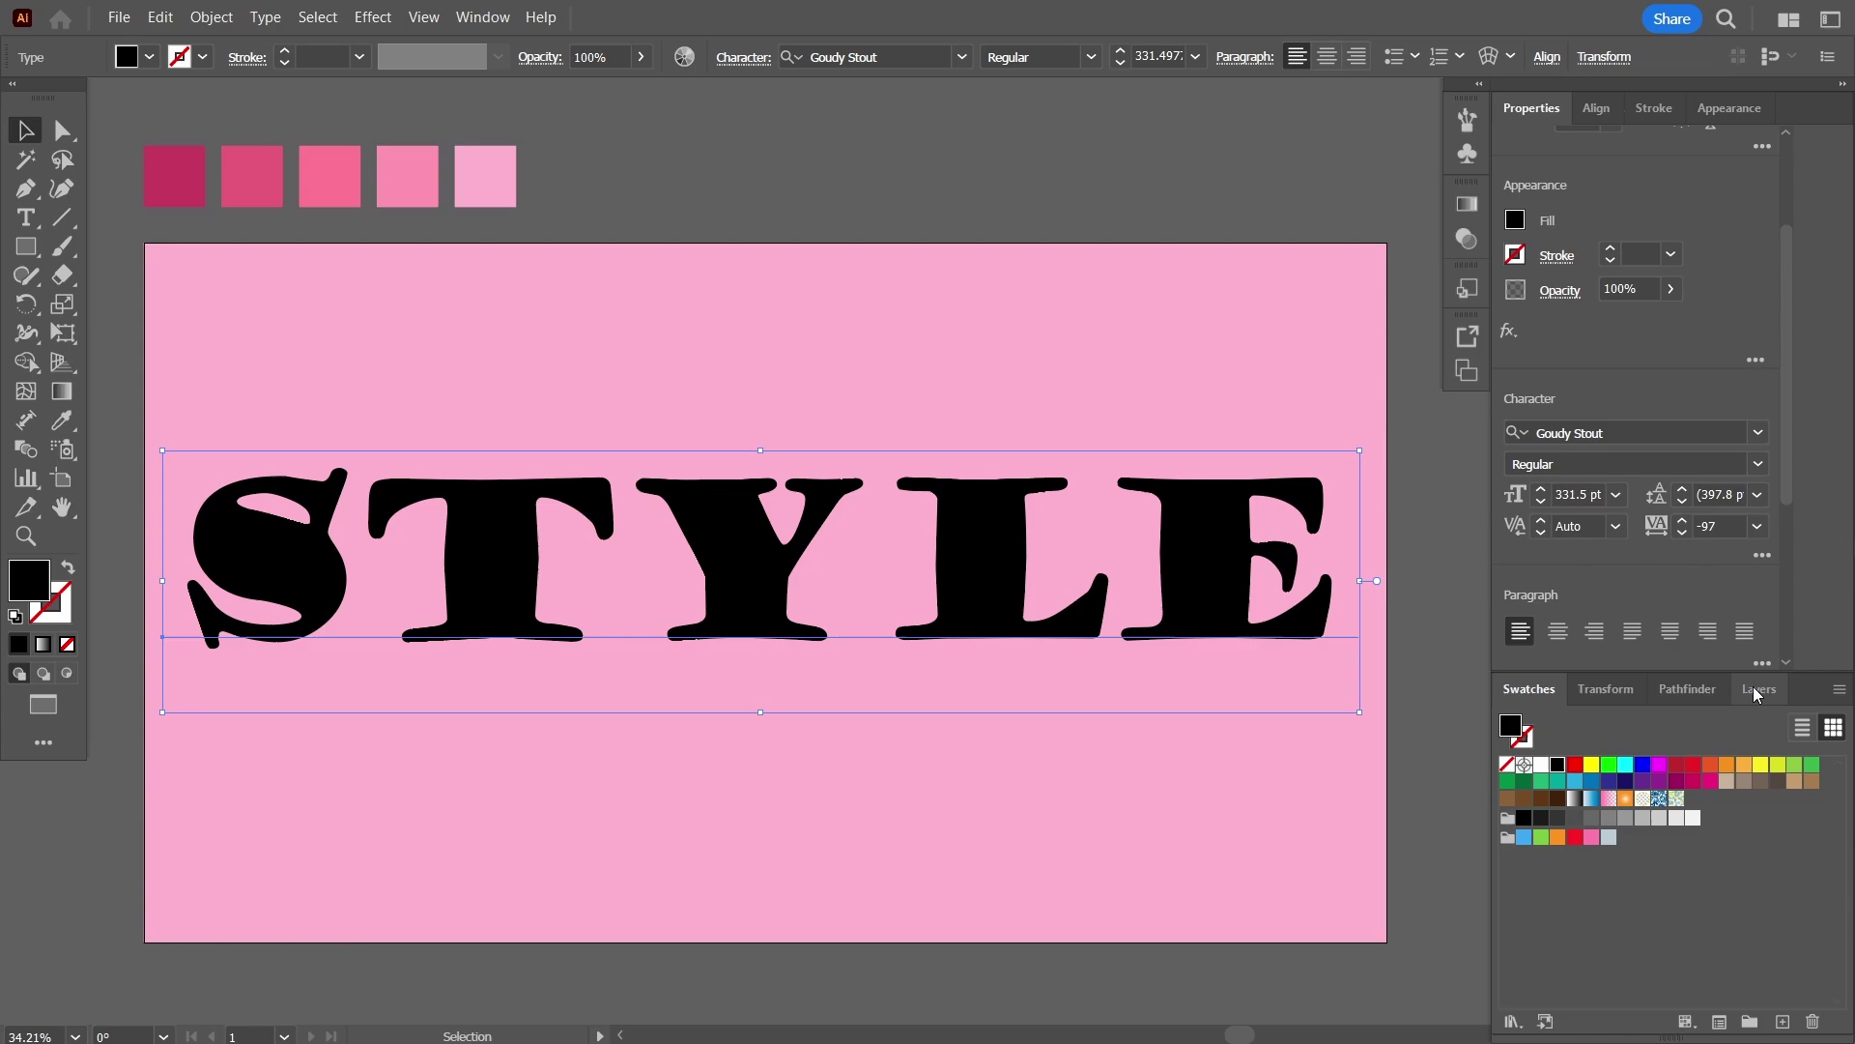
# Show the Layers panel, expanding then collapsing Layer 1 to inspect STYLE and the rectangles.
pyautogui.click(1759, 688)
pyautogui.click(1570, 770)
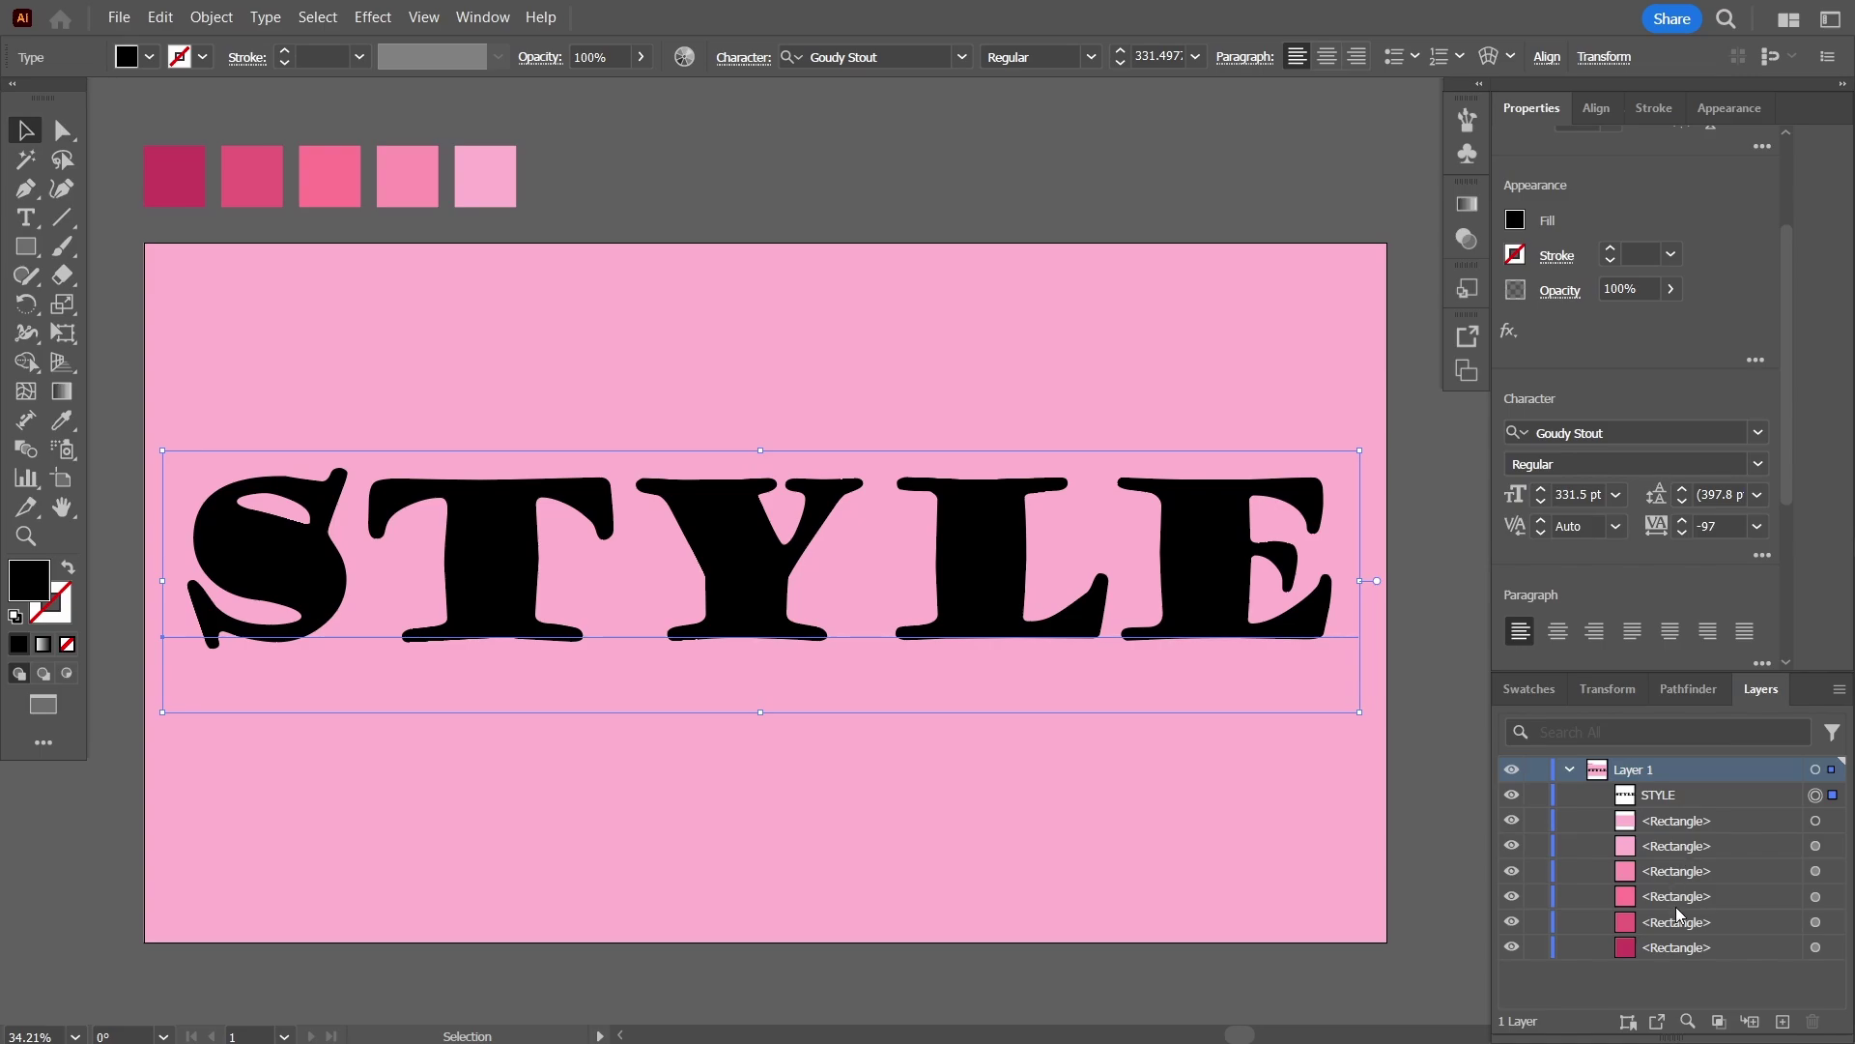
pyautogui.click(1568, 770)
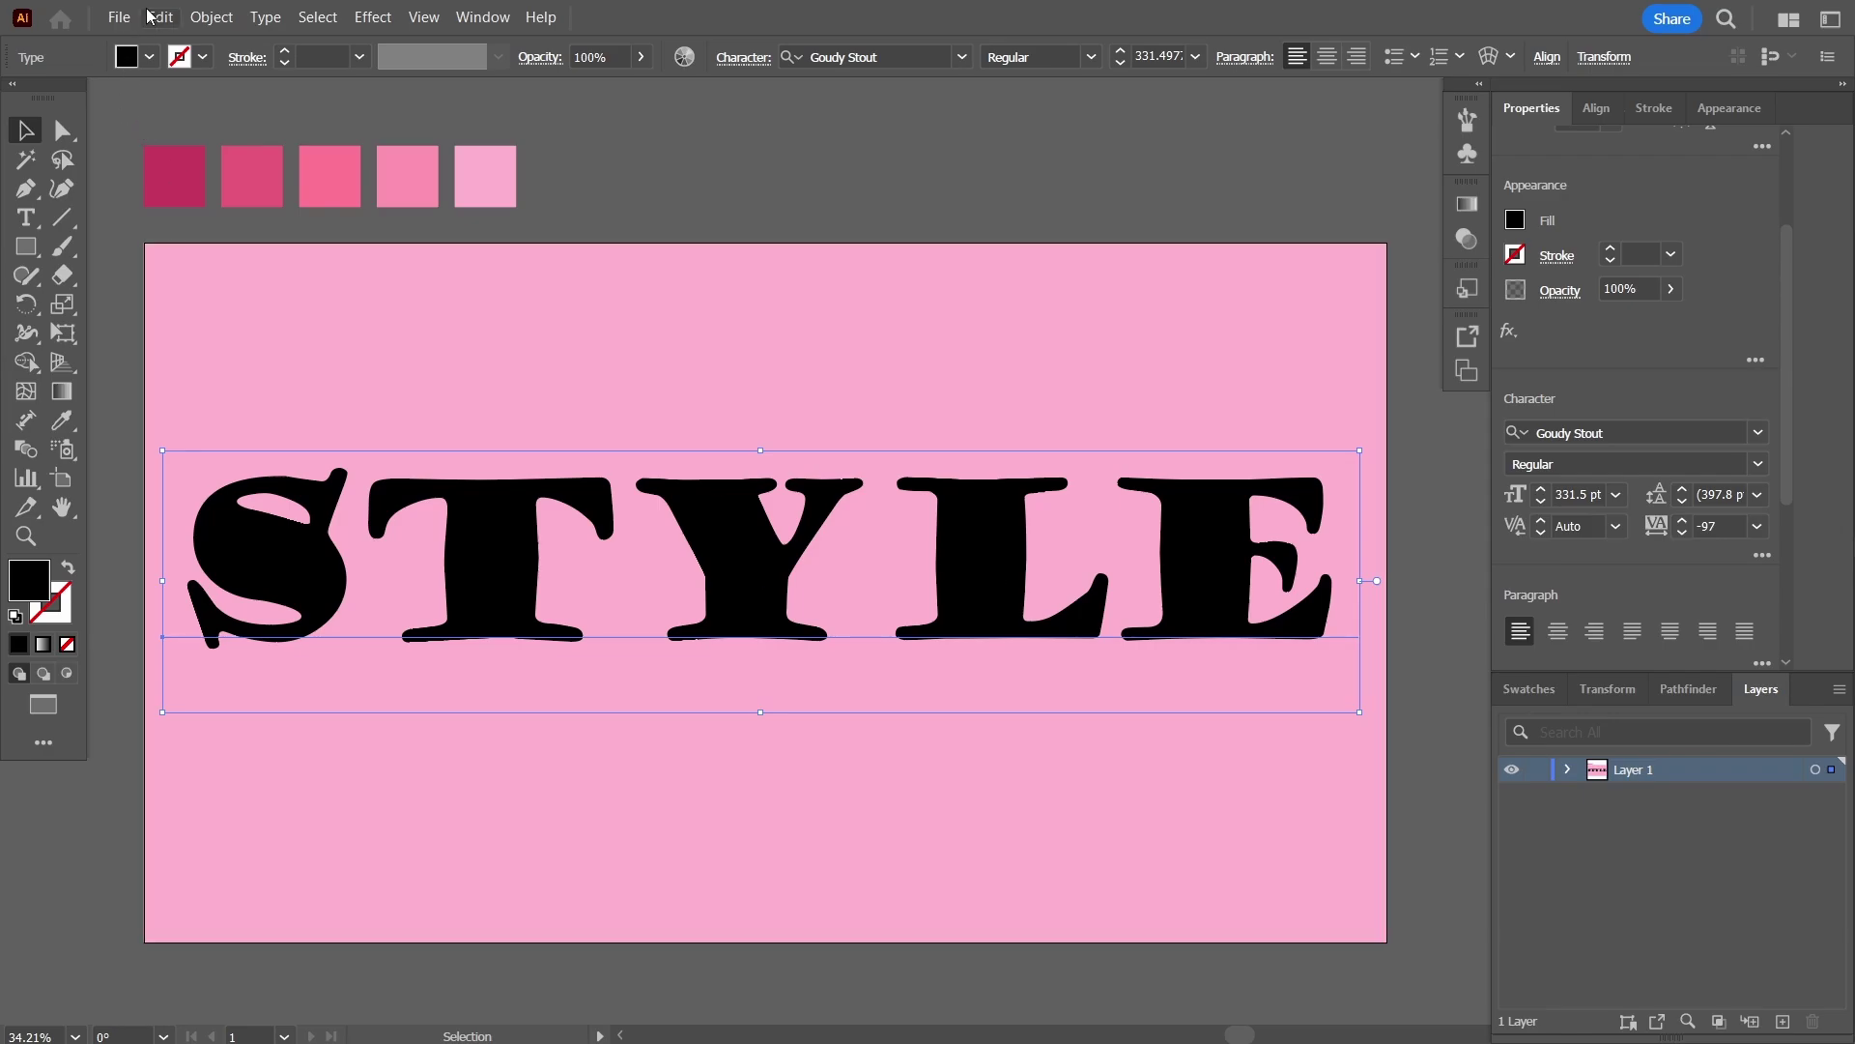
# Expand STYLE into outlined shapes and Alt-drag a duplicate above the original.
pyautogui.click(211, 18)
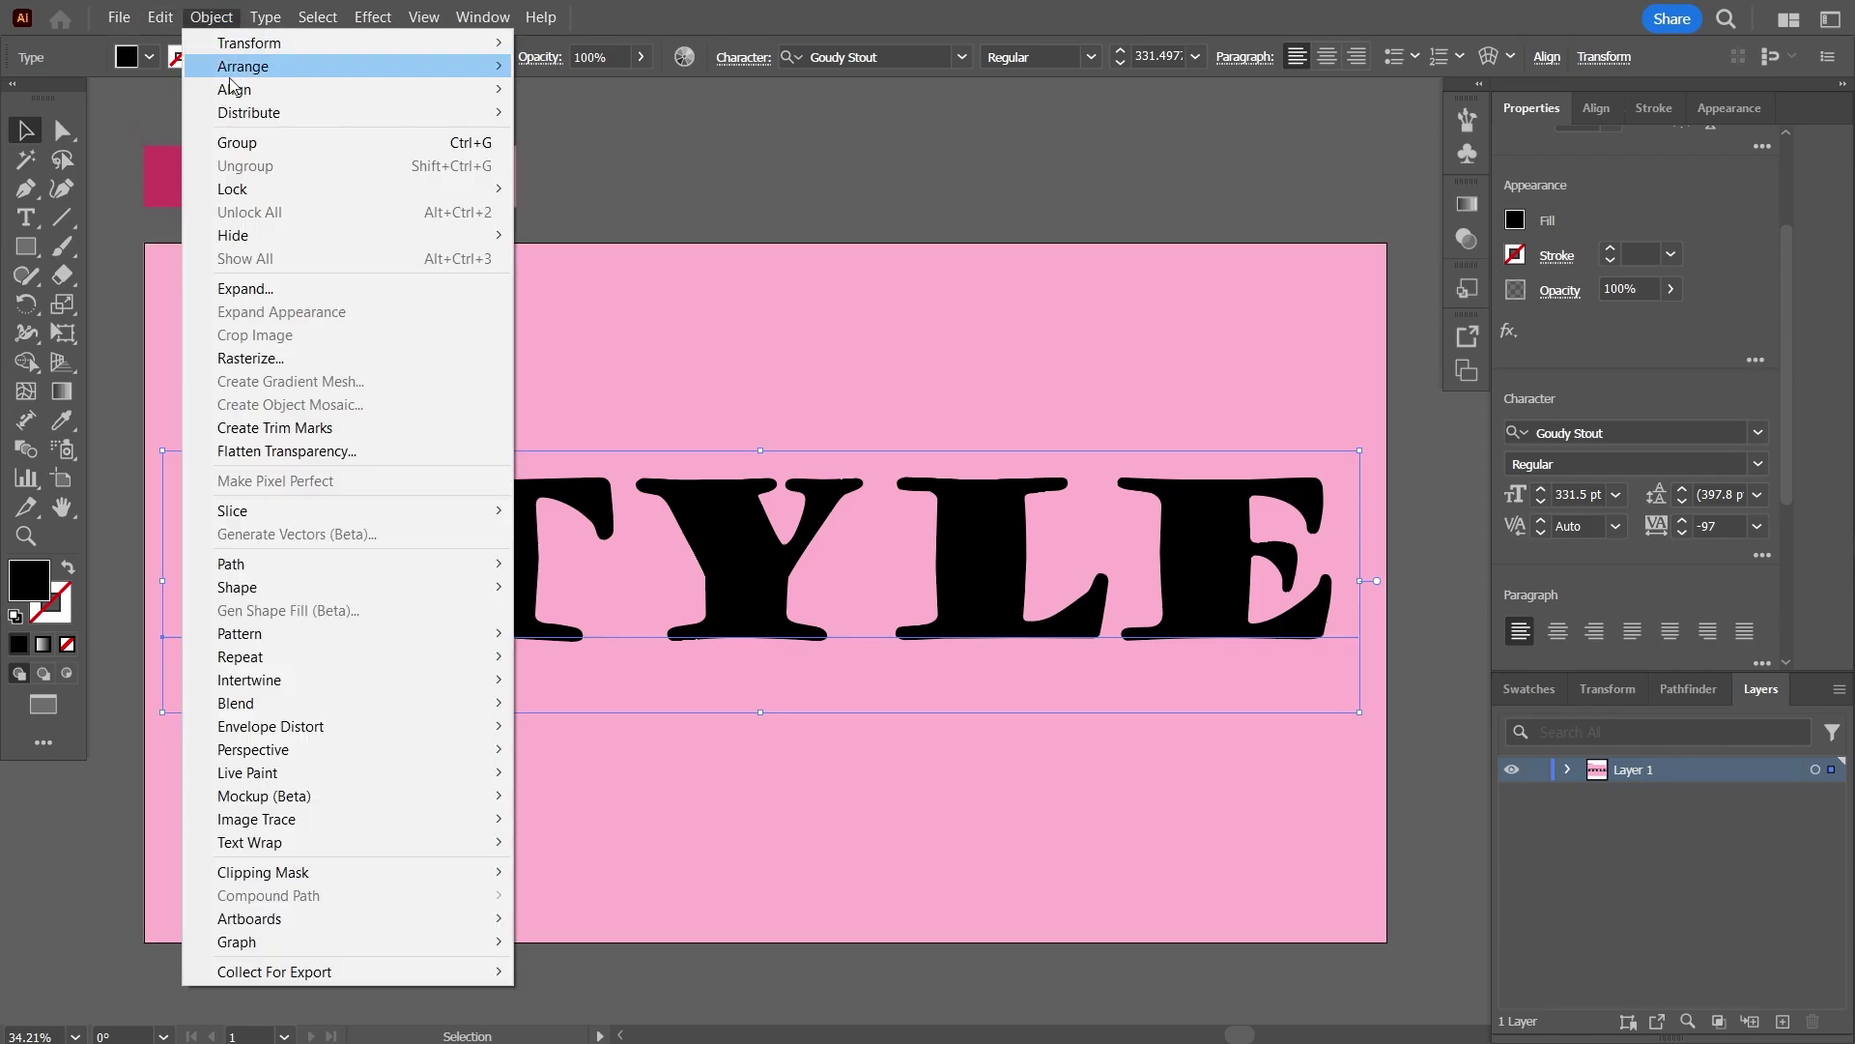
pyautogui.click(298, 292)
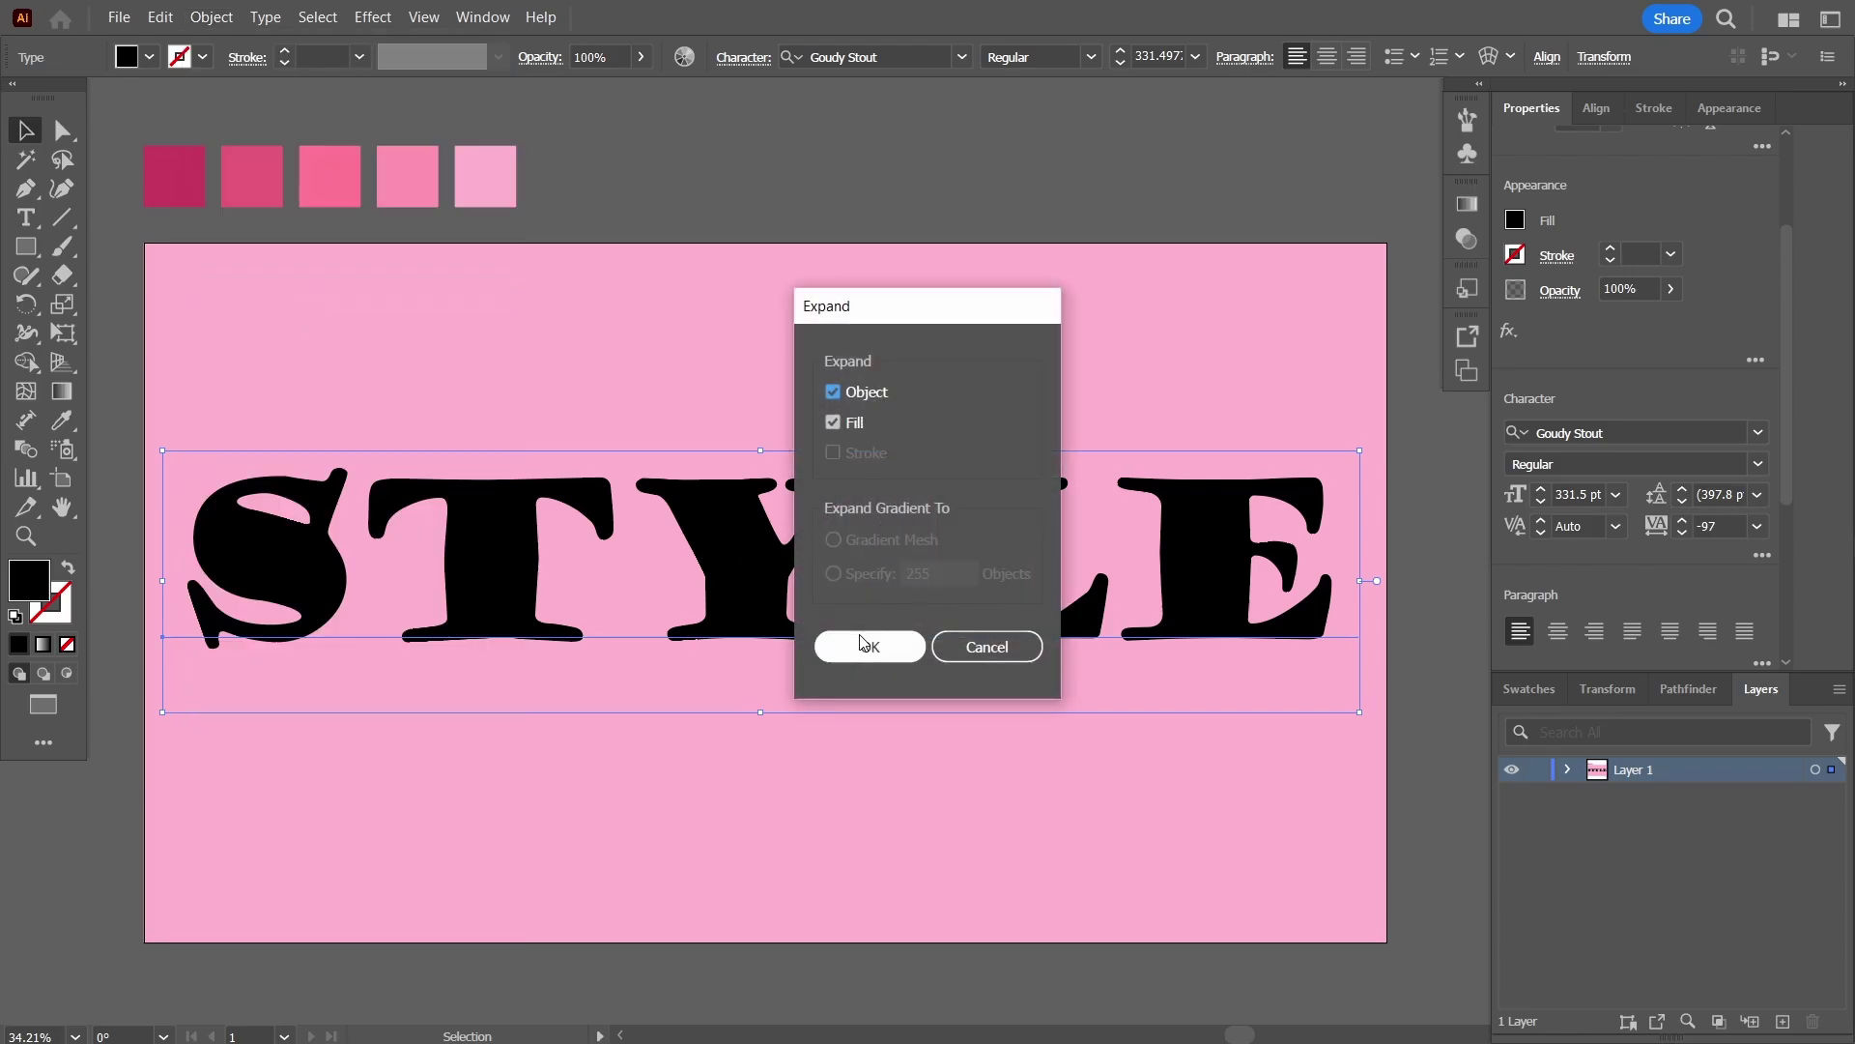
pyautogui.click(863, 644)
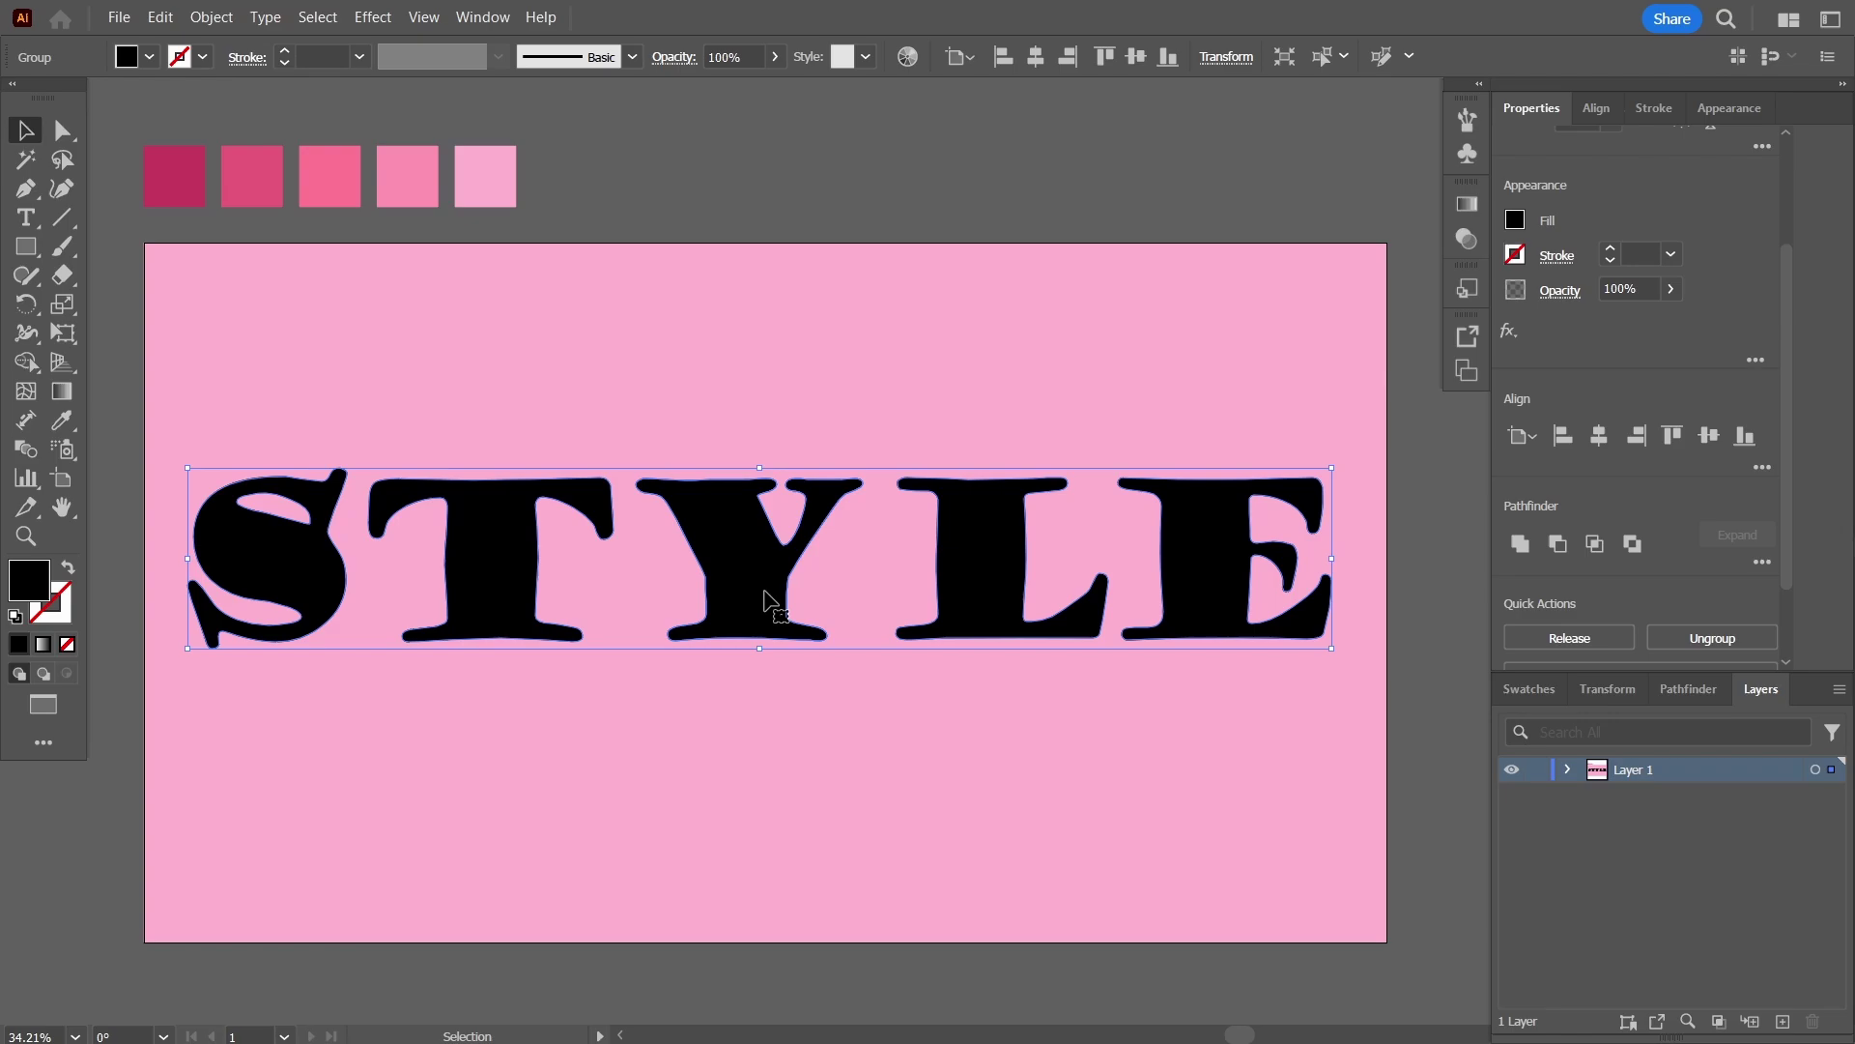
pyautogui.moveTo(770, 593); pyautogui.dragTo(782, 337)
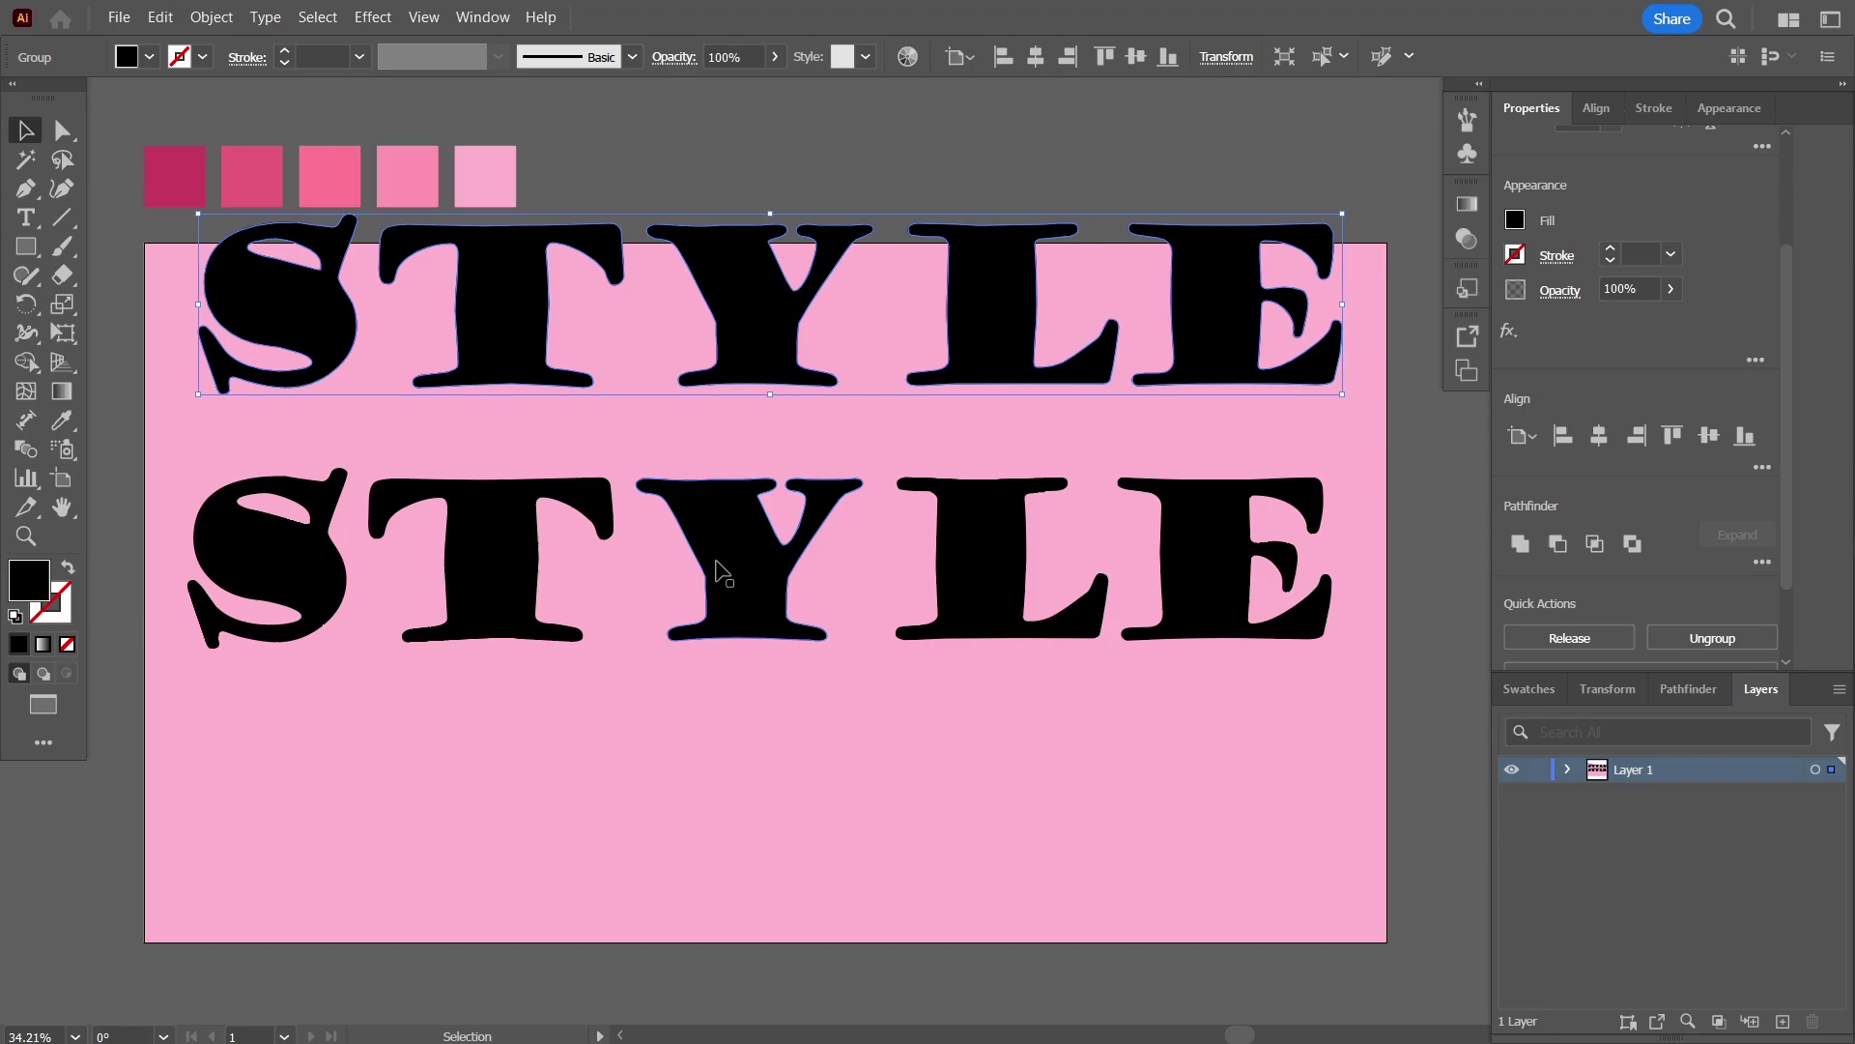
# Add a 25 px offset path with round joins to the lower STYLE.
pyautogui.click(740, 580)
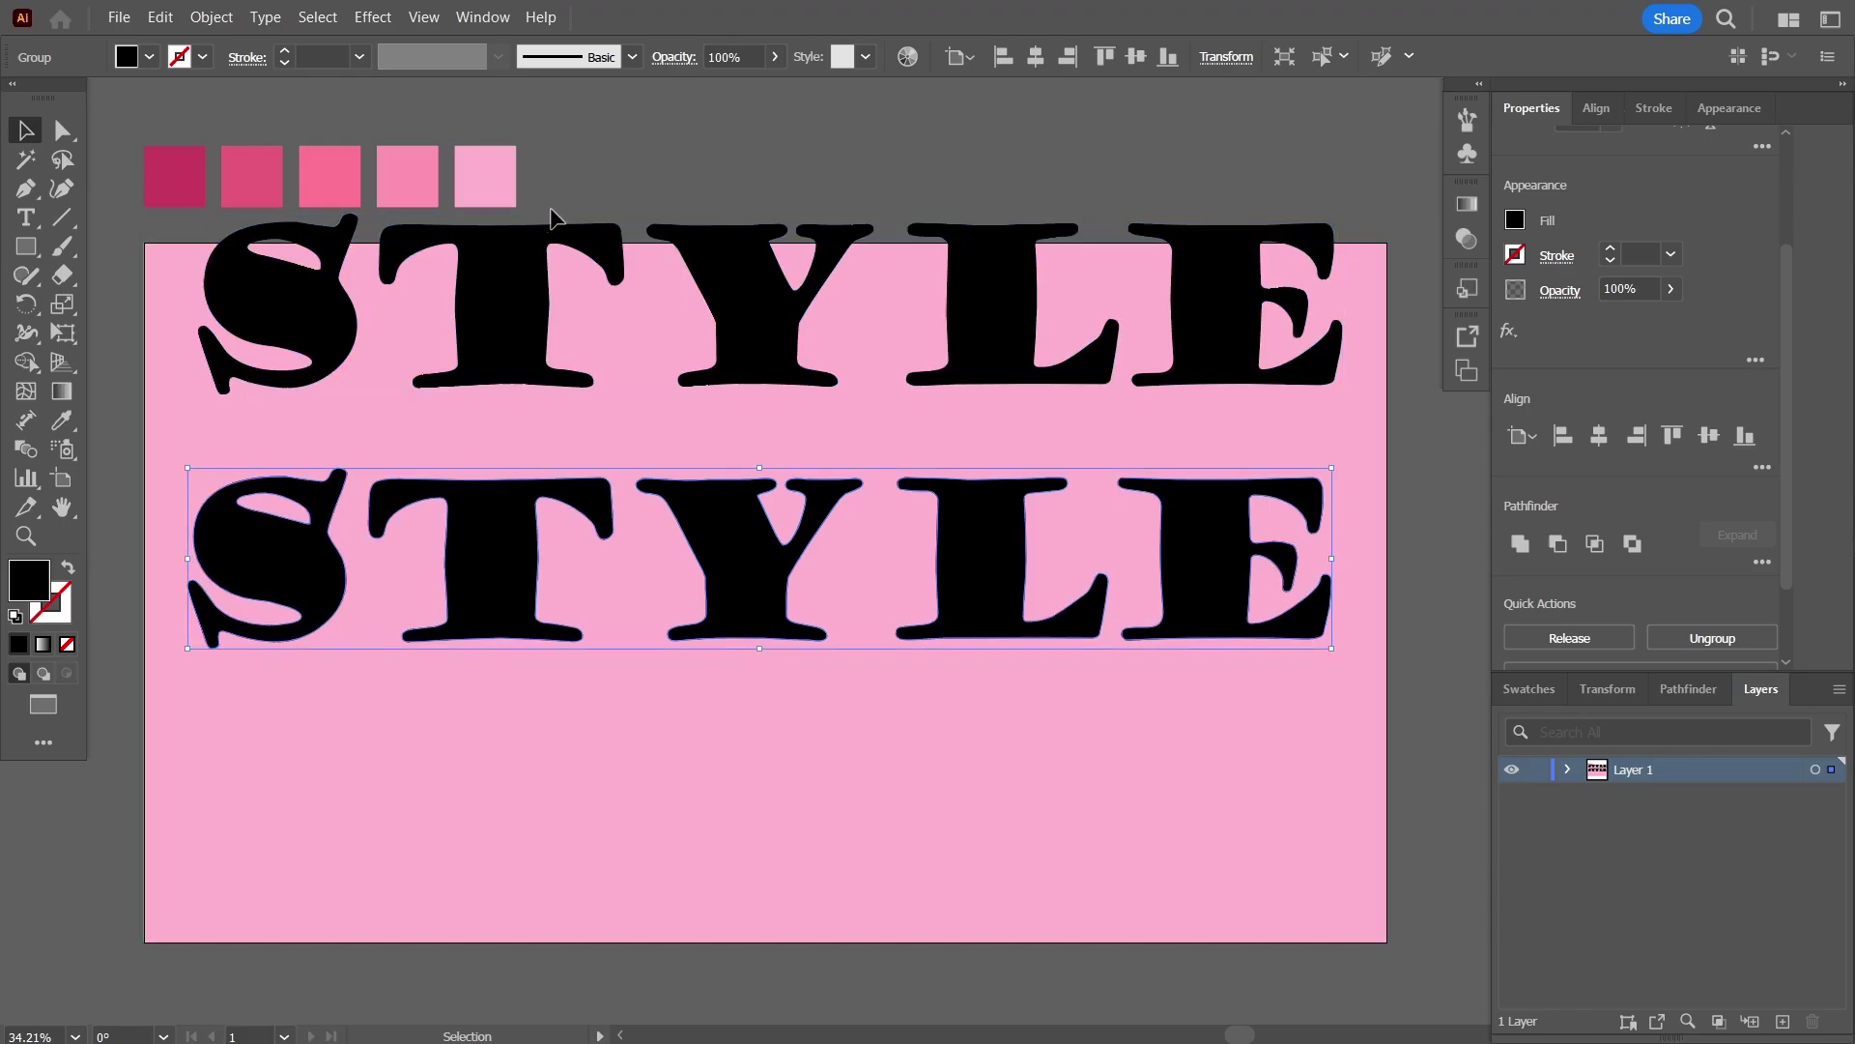
pyautogui.click(214, 17)
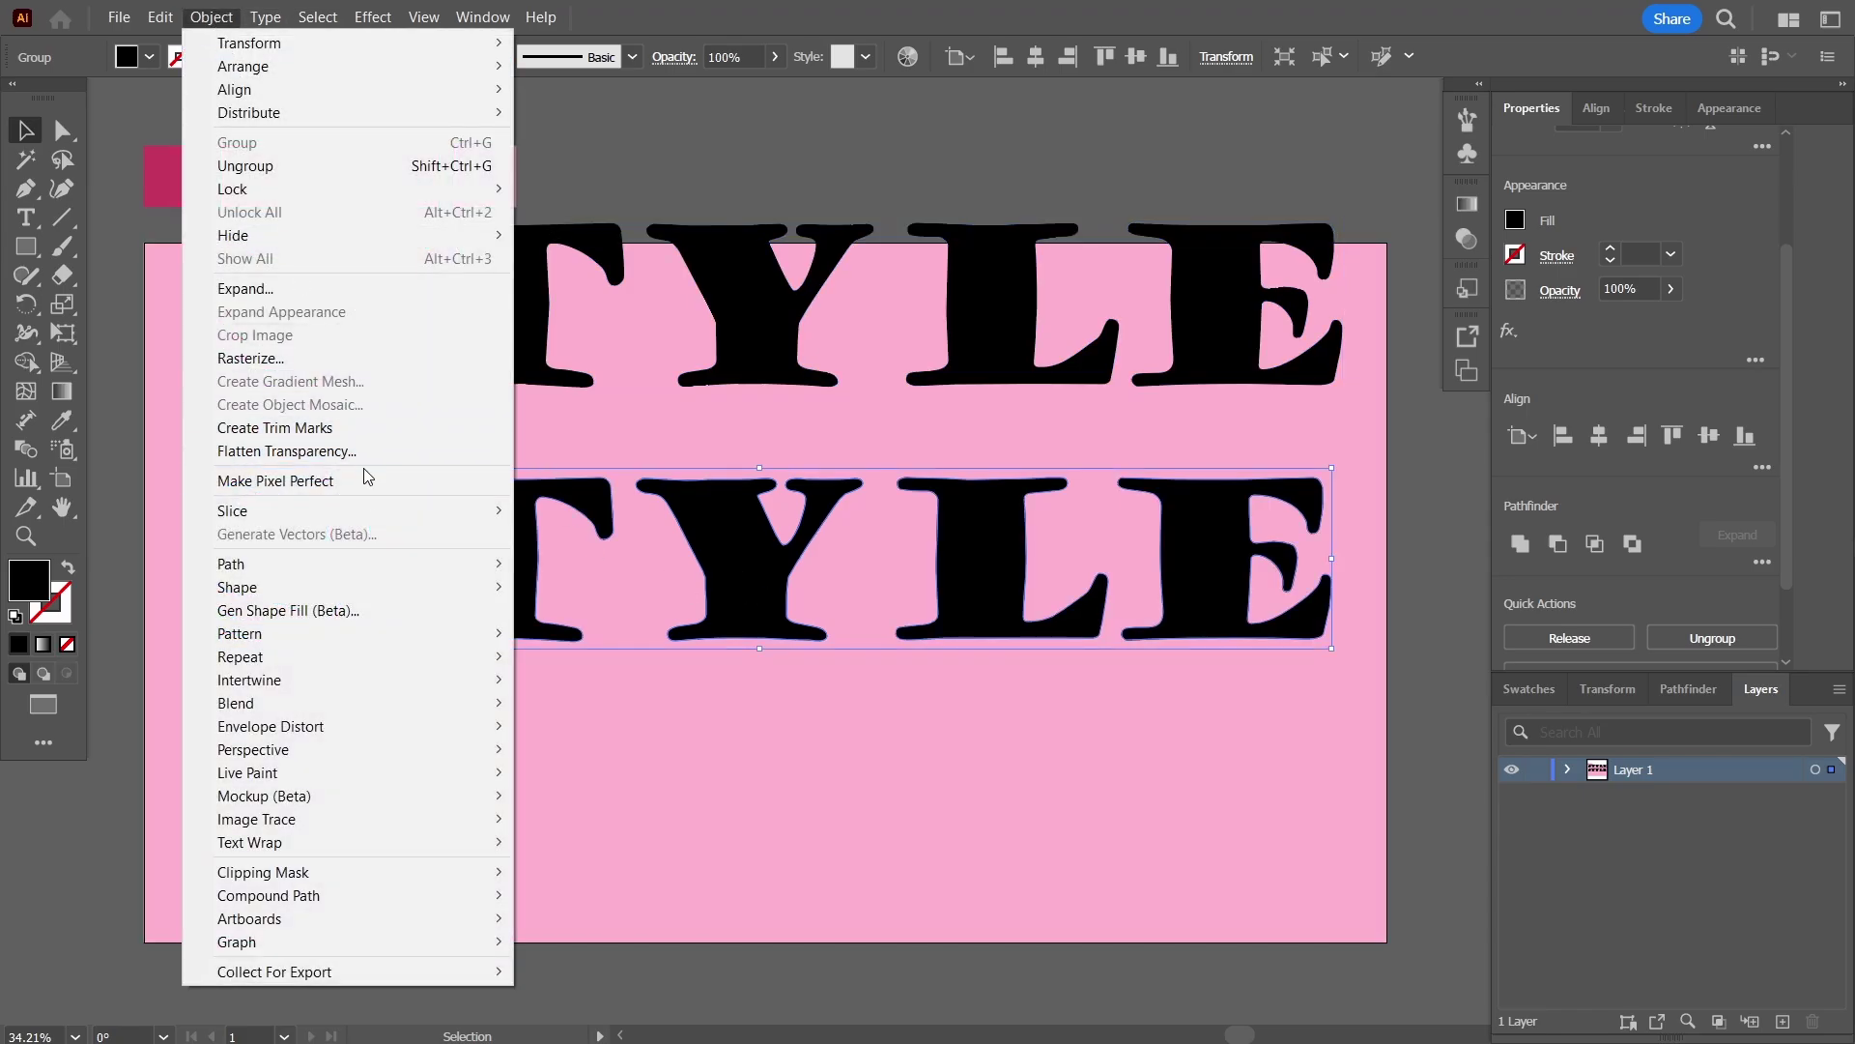
pyautogui.moveTo(376, 569)
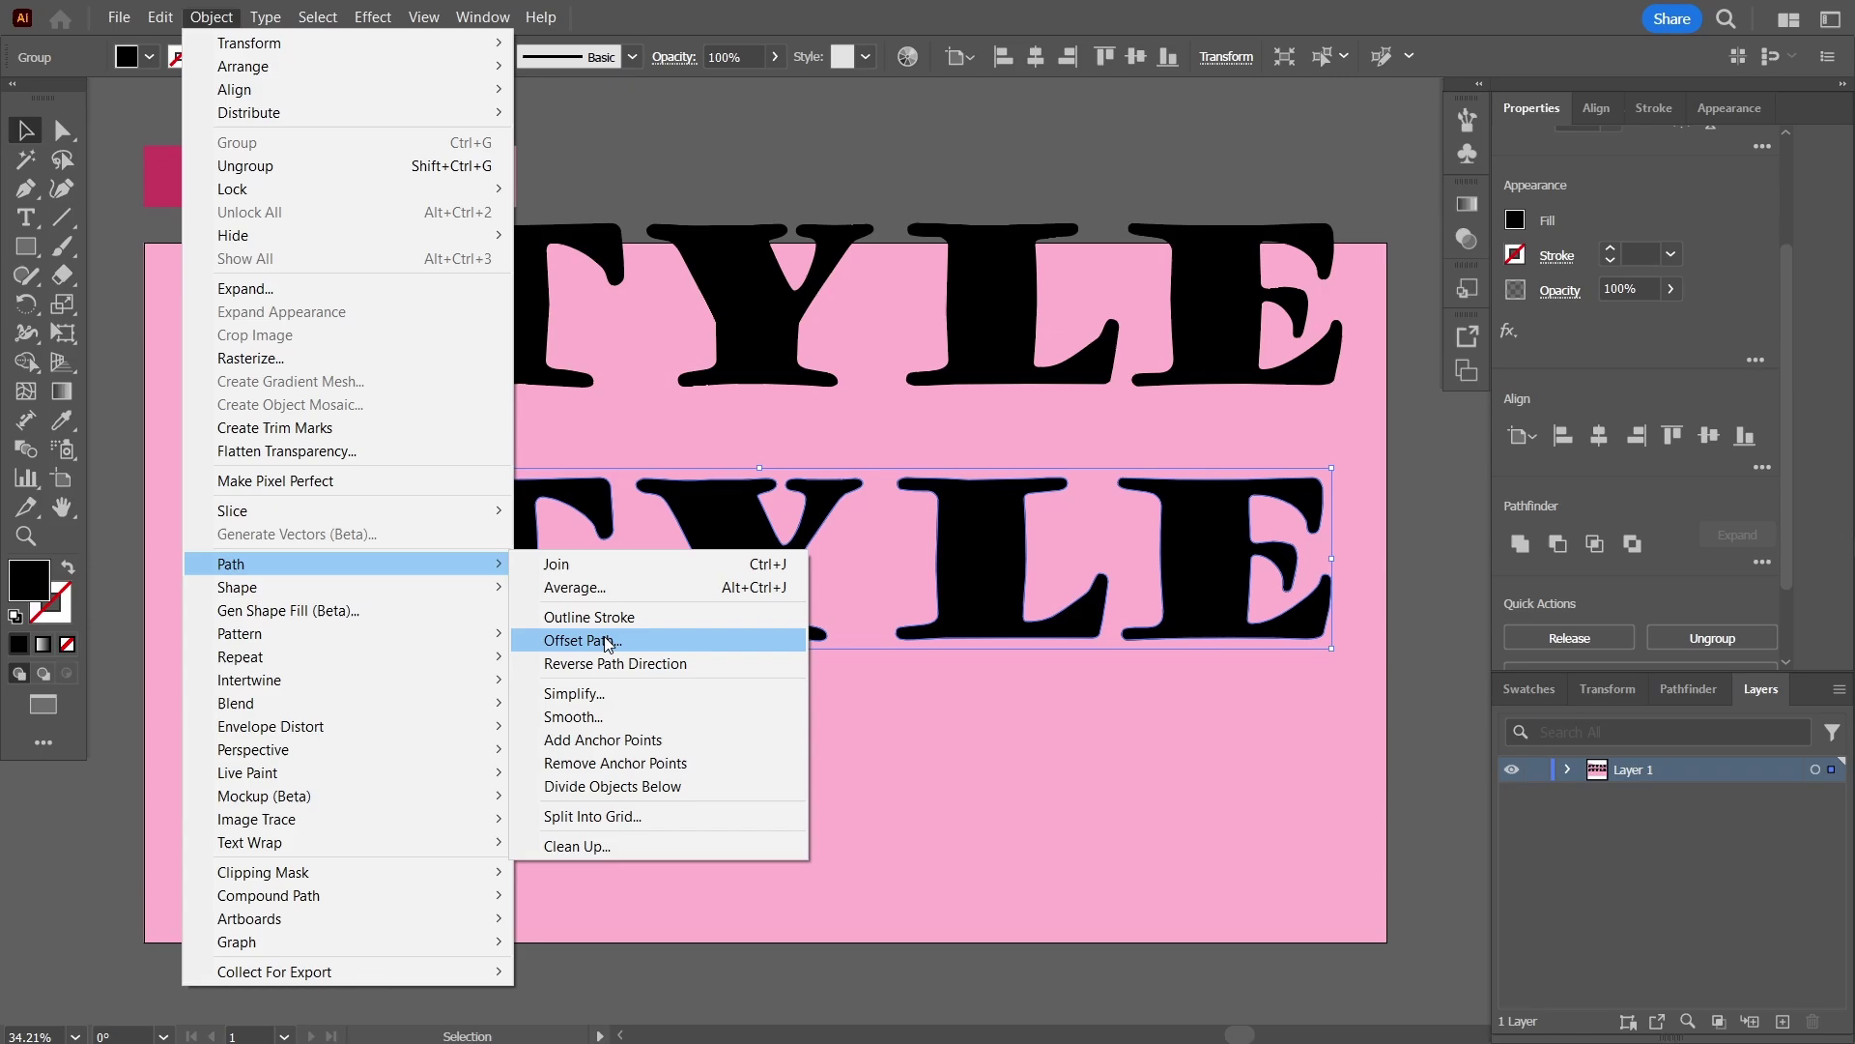
pyautogui.click(583, 640)
pyautogui.write('20')
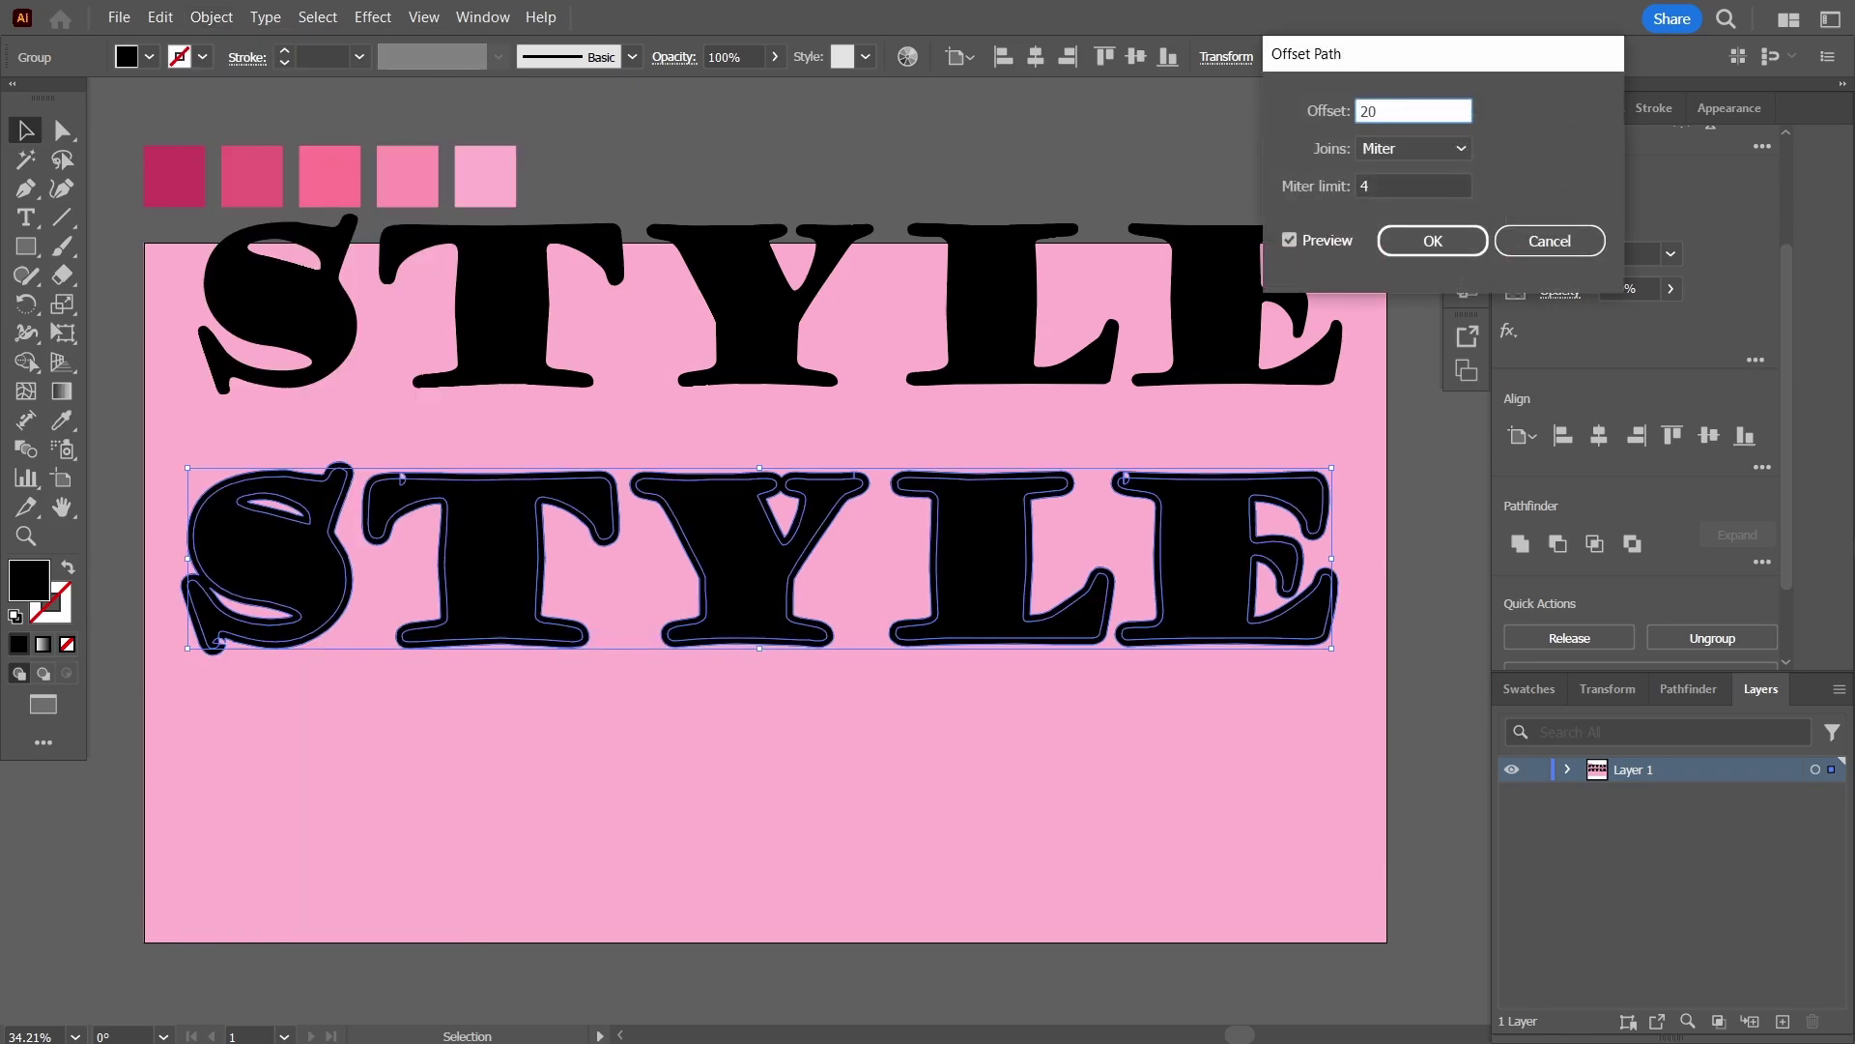
pyautogui.press('Down')
pyautogui.hotkey('shift', 'Tab')
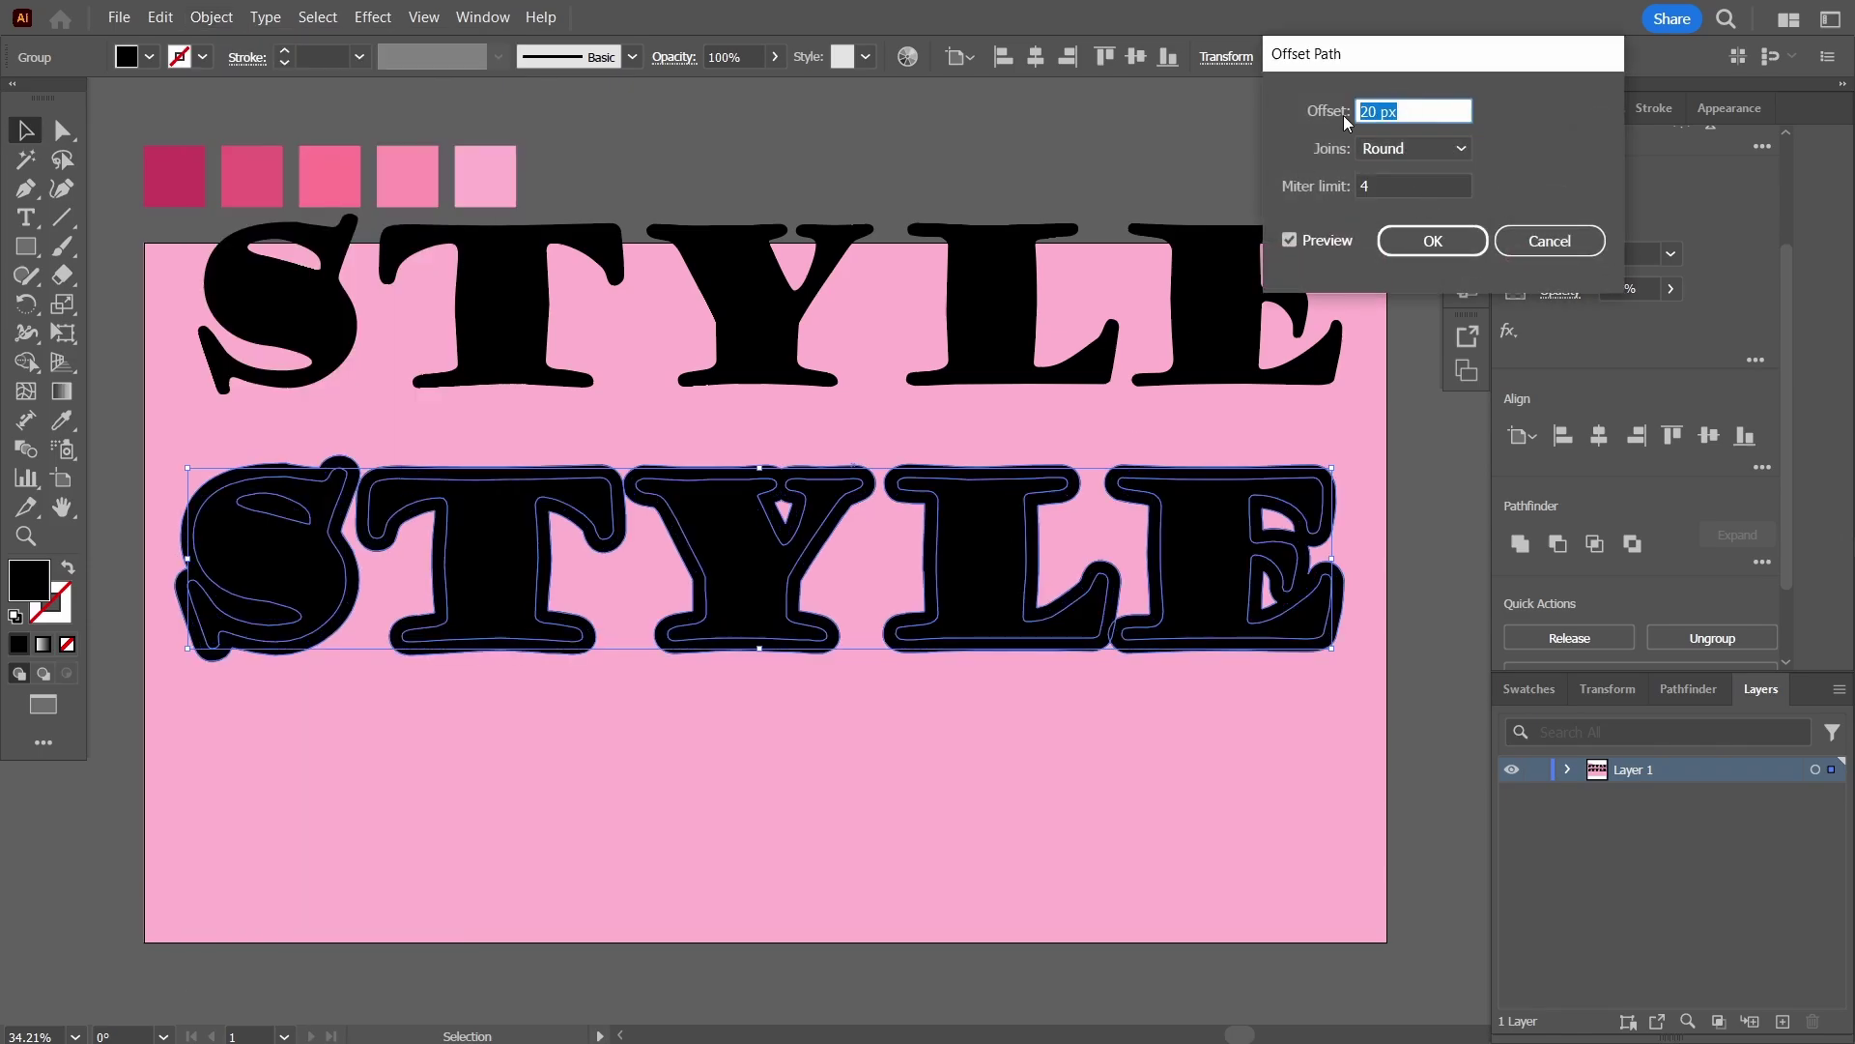
pyautogui.write('30')
pyautogui.press('Tab')
pyautogui.hotkey('shift', 'Tab')
pyautogui.press('Tab')
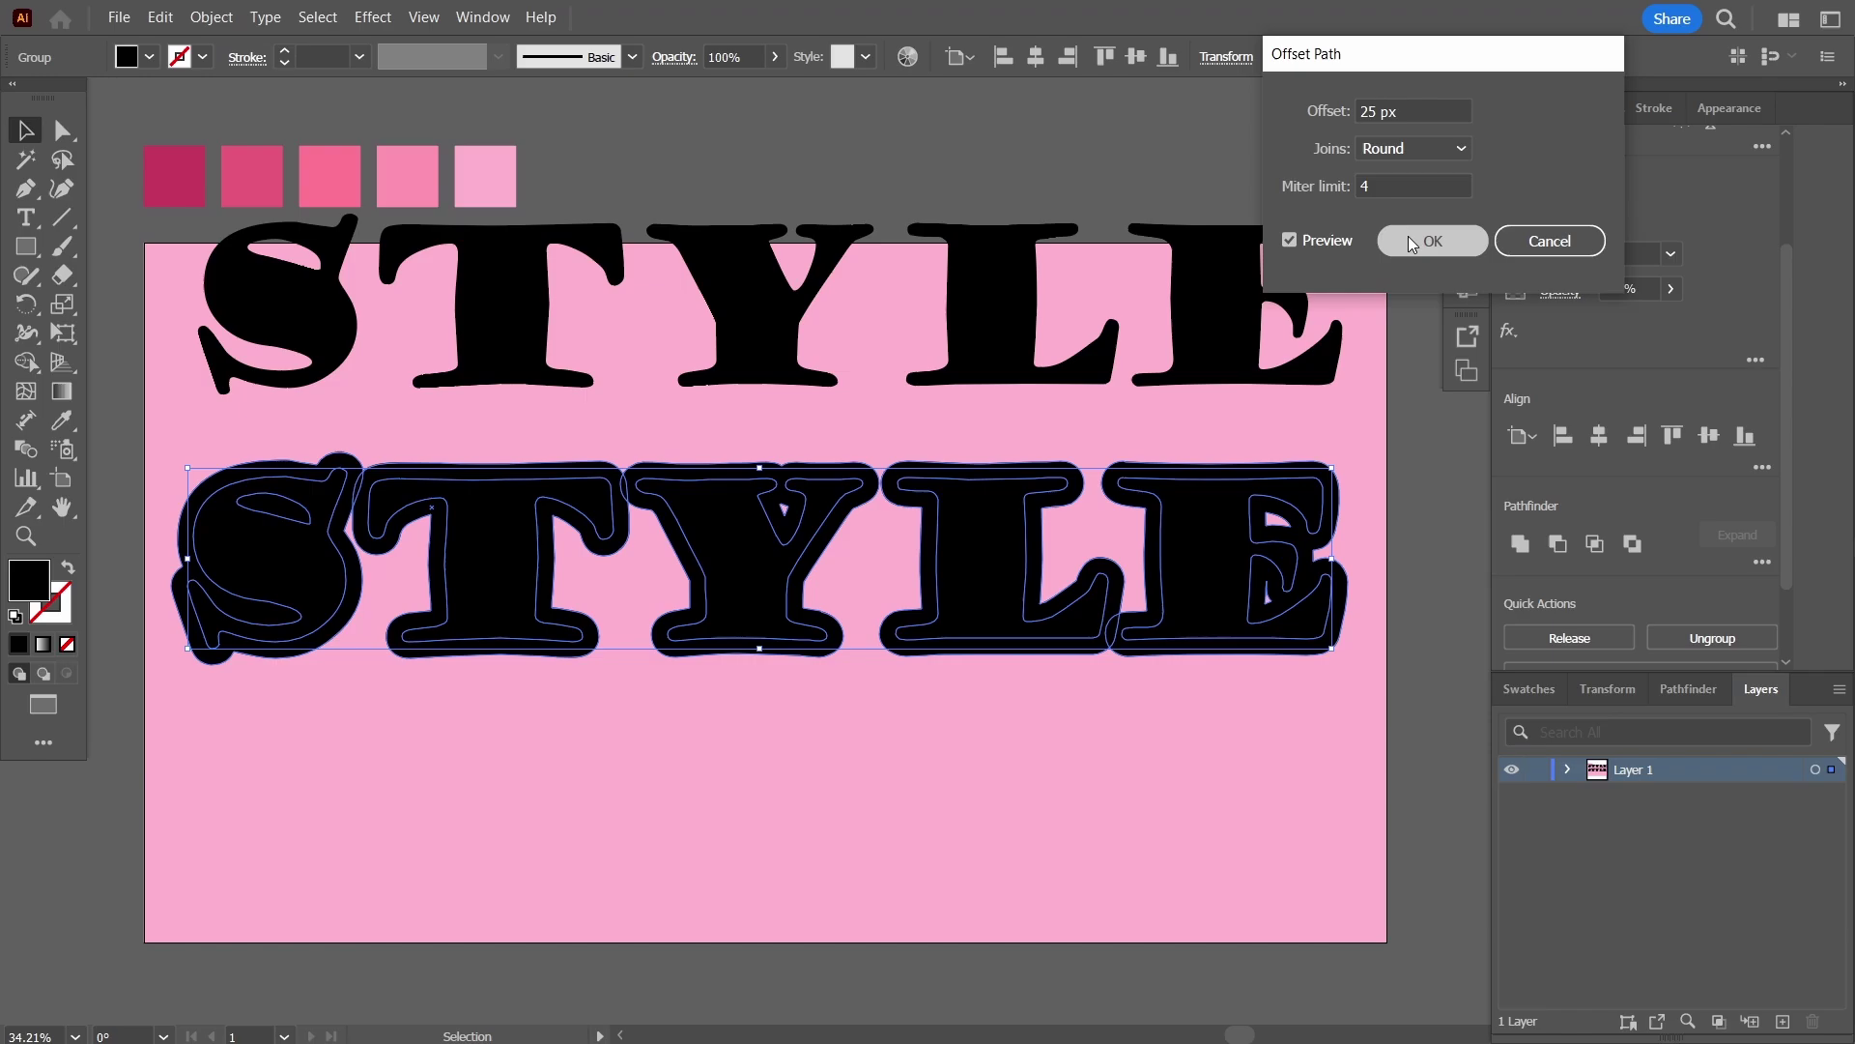
pyautogui.click(1410, 238)
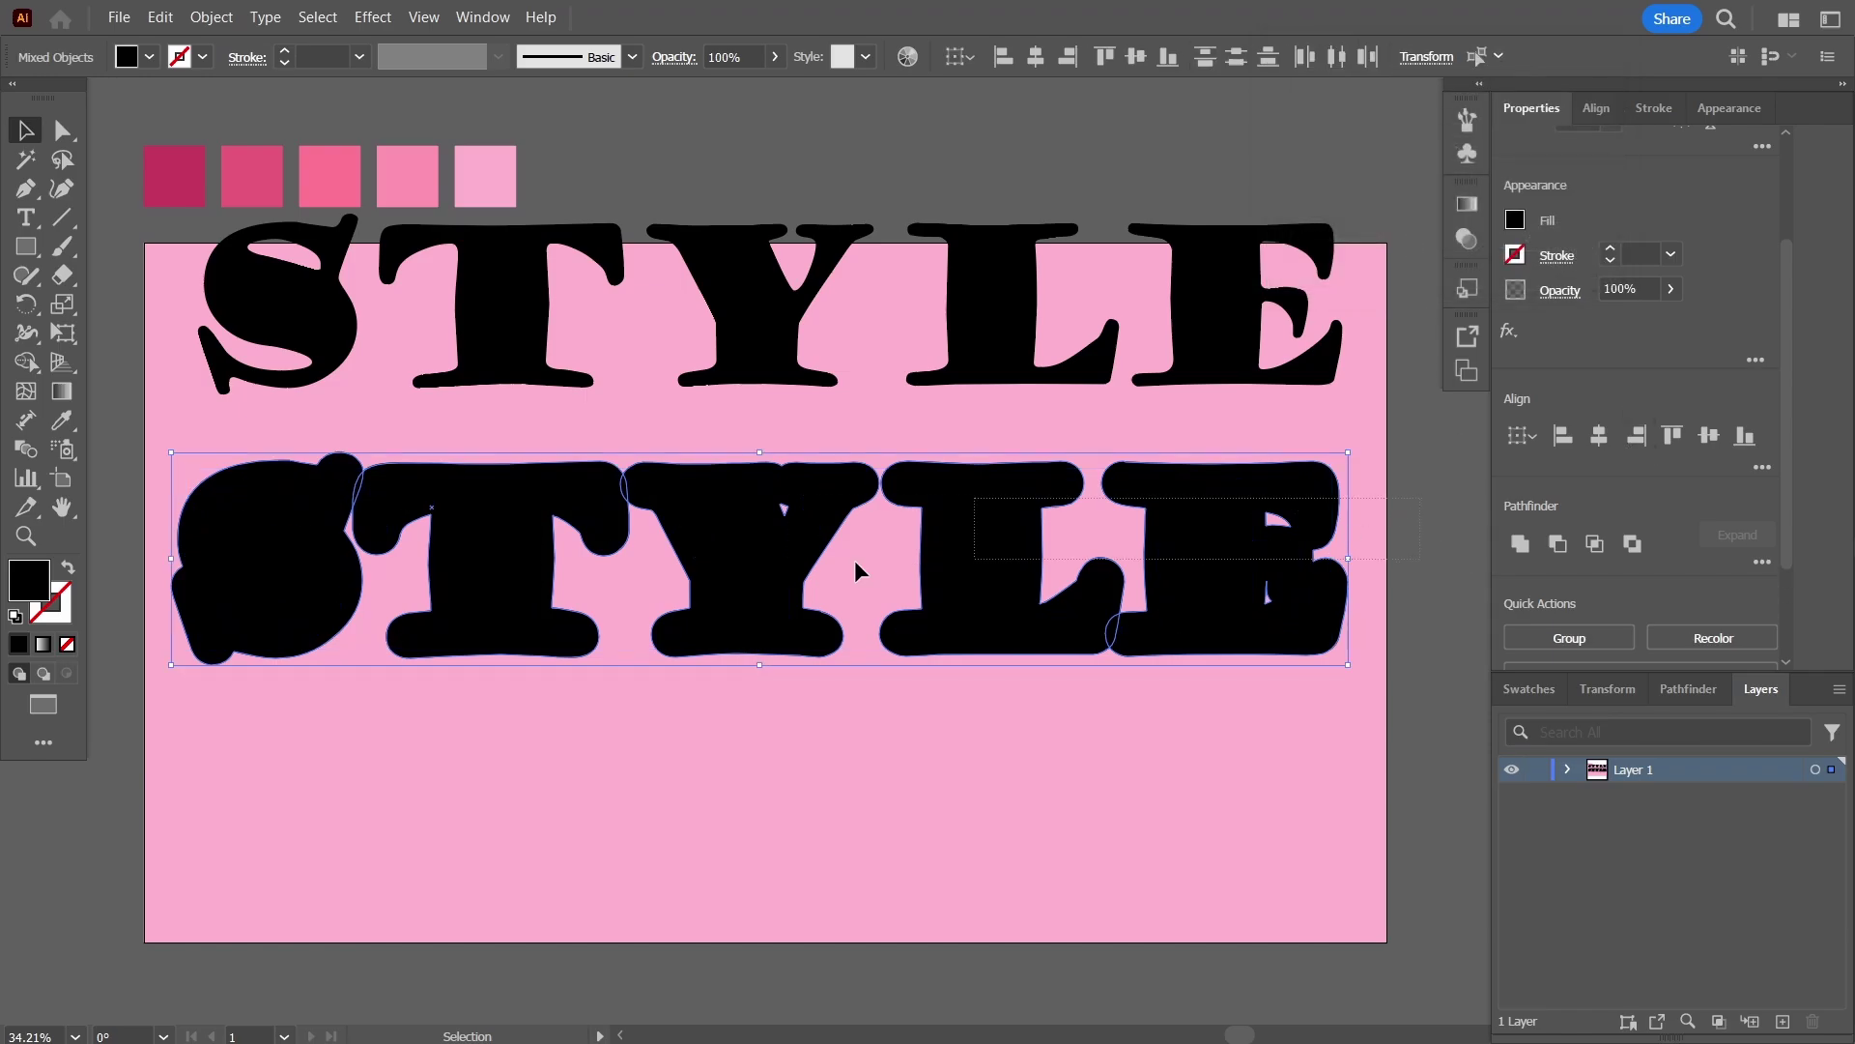
# Select only the lower STYLE and unite its offset outlines into one shape.
pyautogui.keyDown('shift'); pyautogui.click(1203, 469); pyautogui.keyUp('shift')
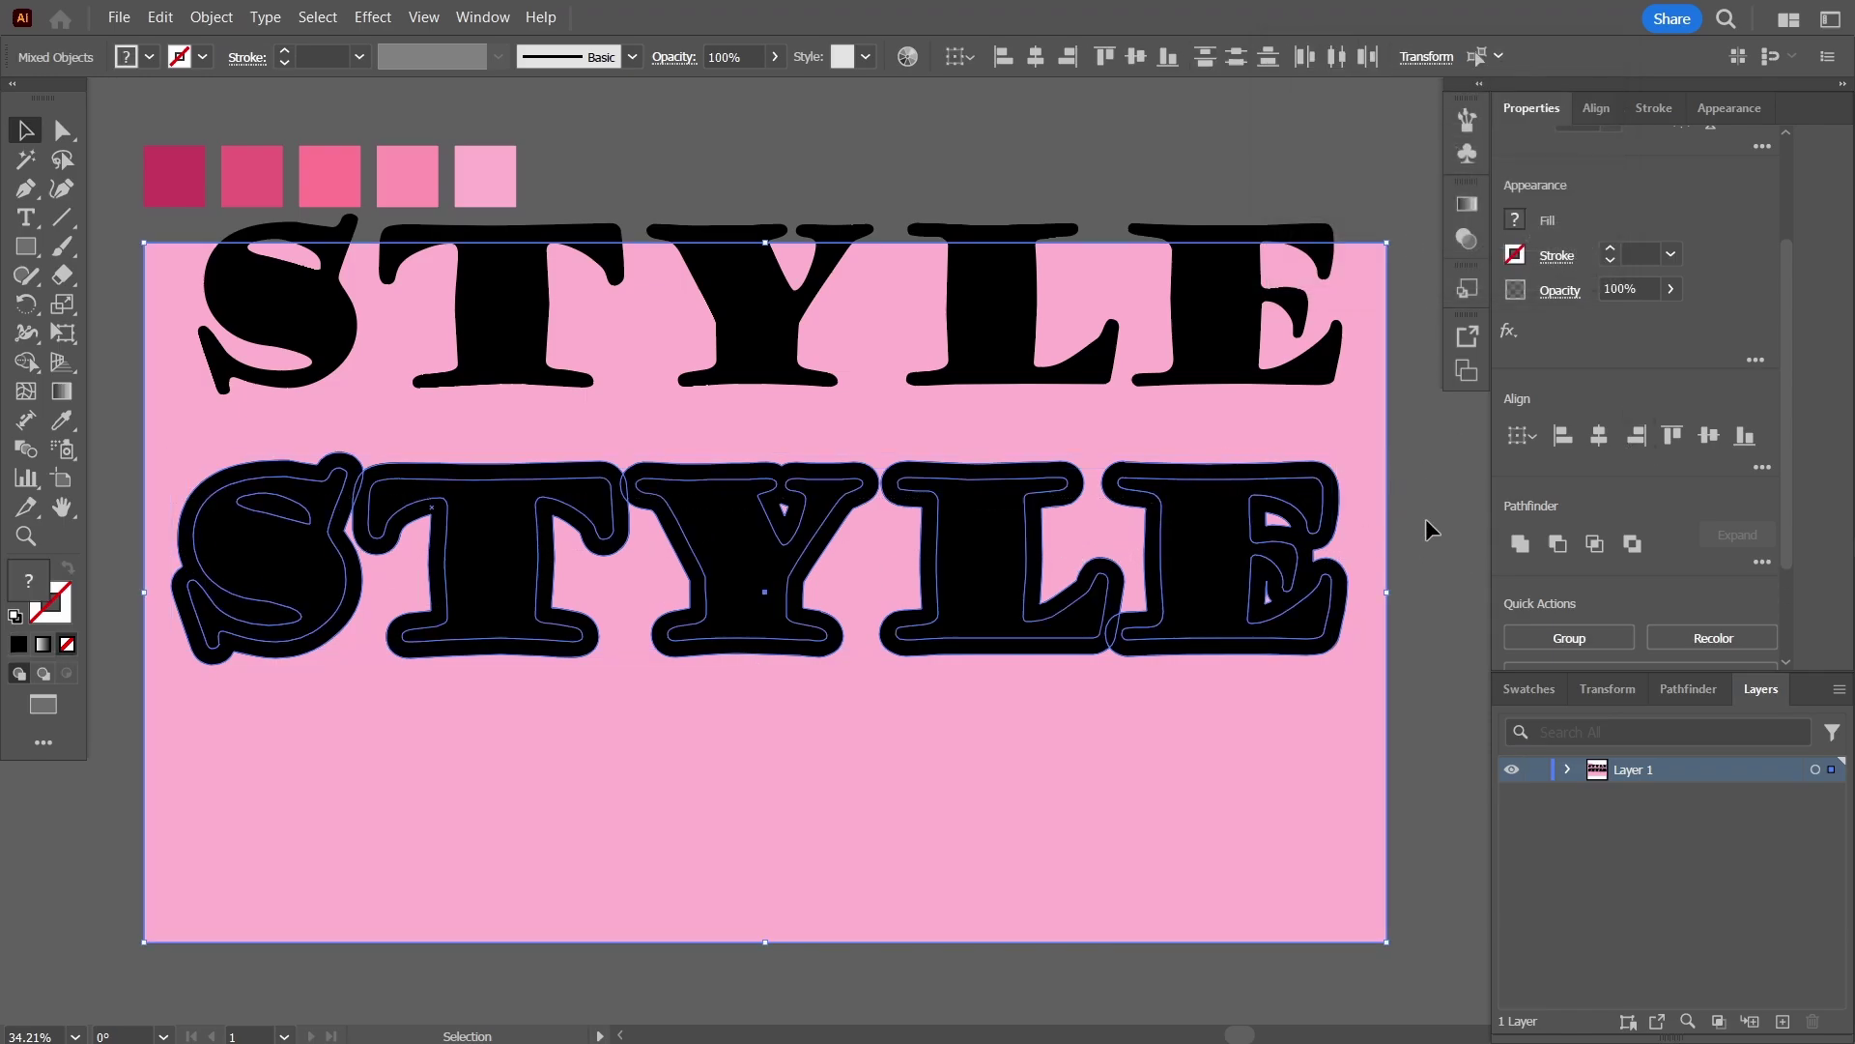
pyautogui.click(482, 18)
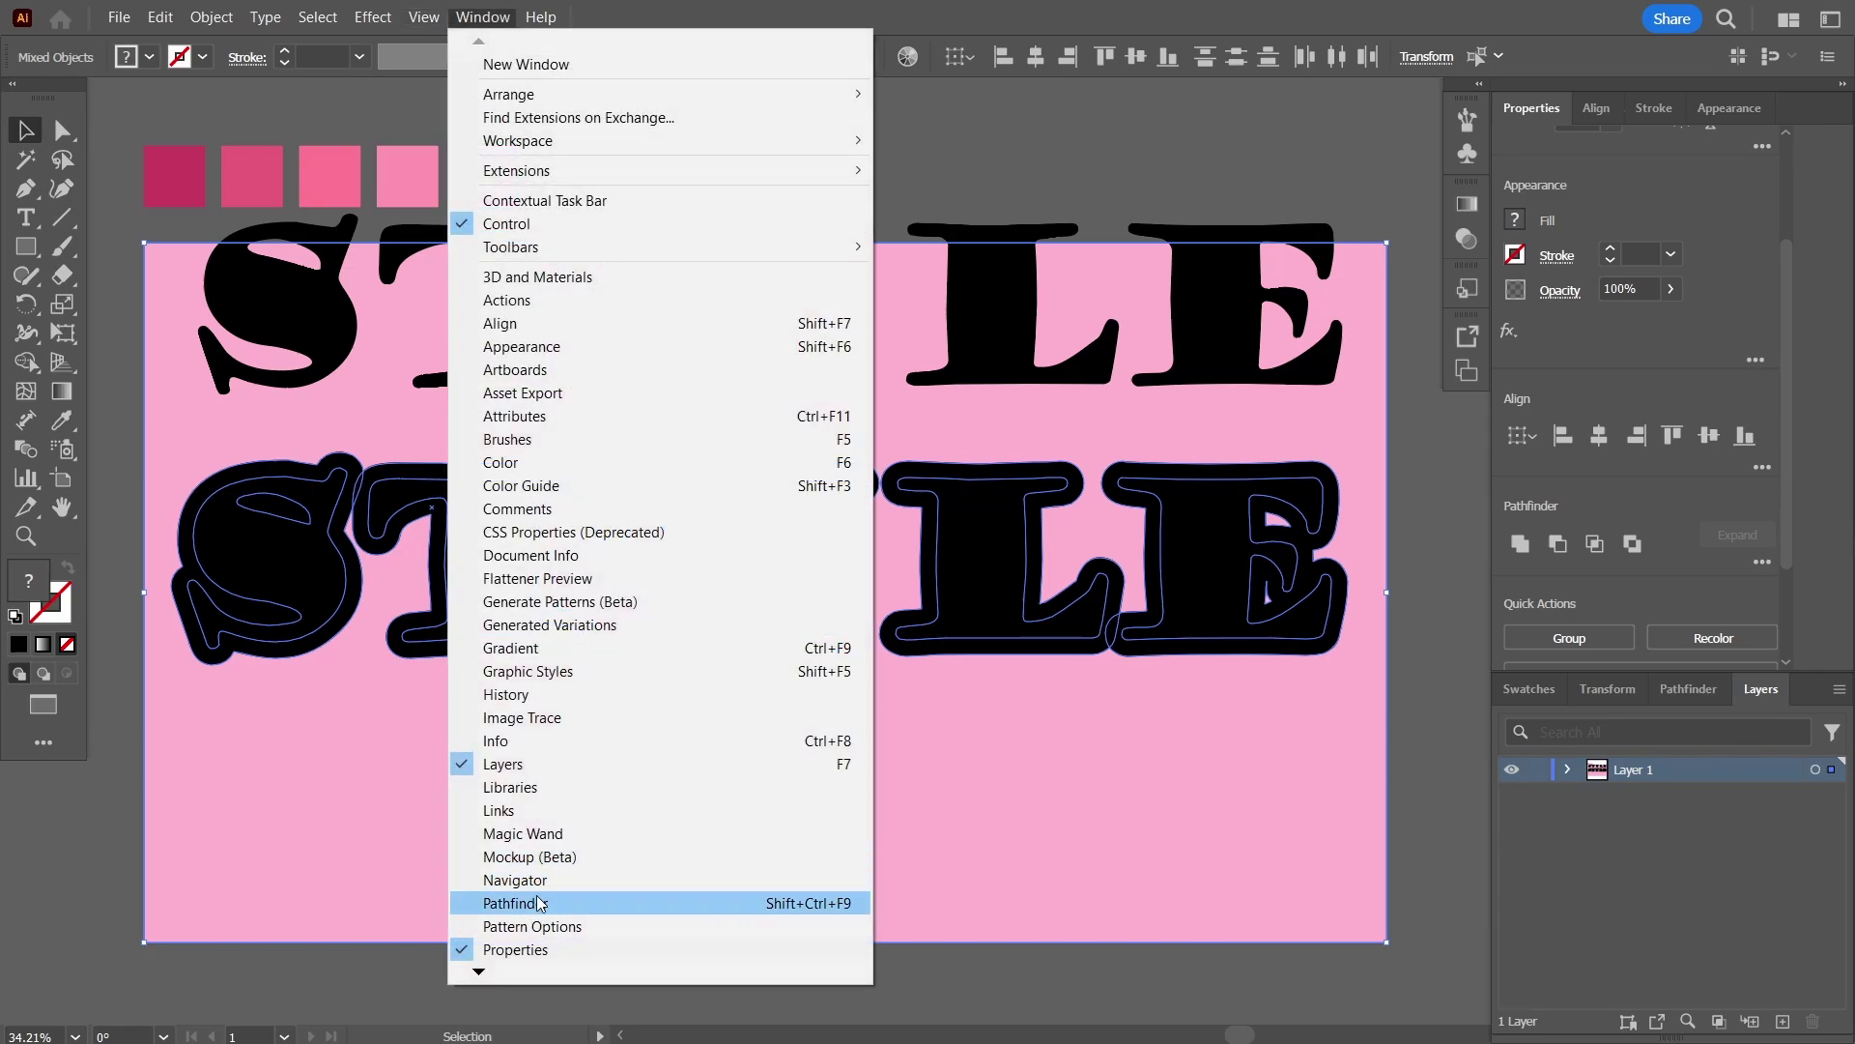
pyautogui.click(1451, 558)
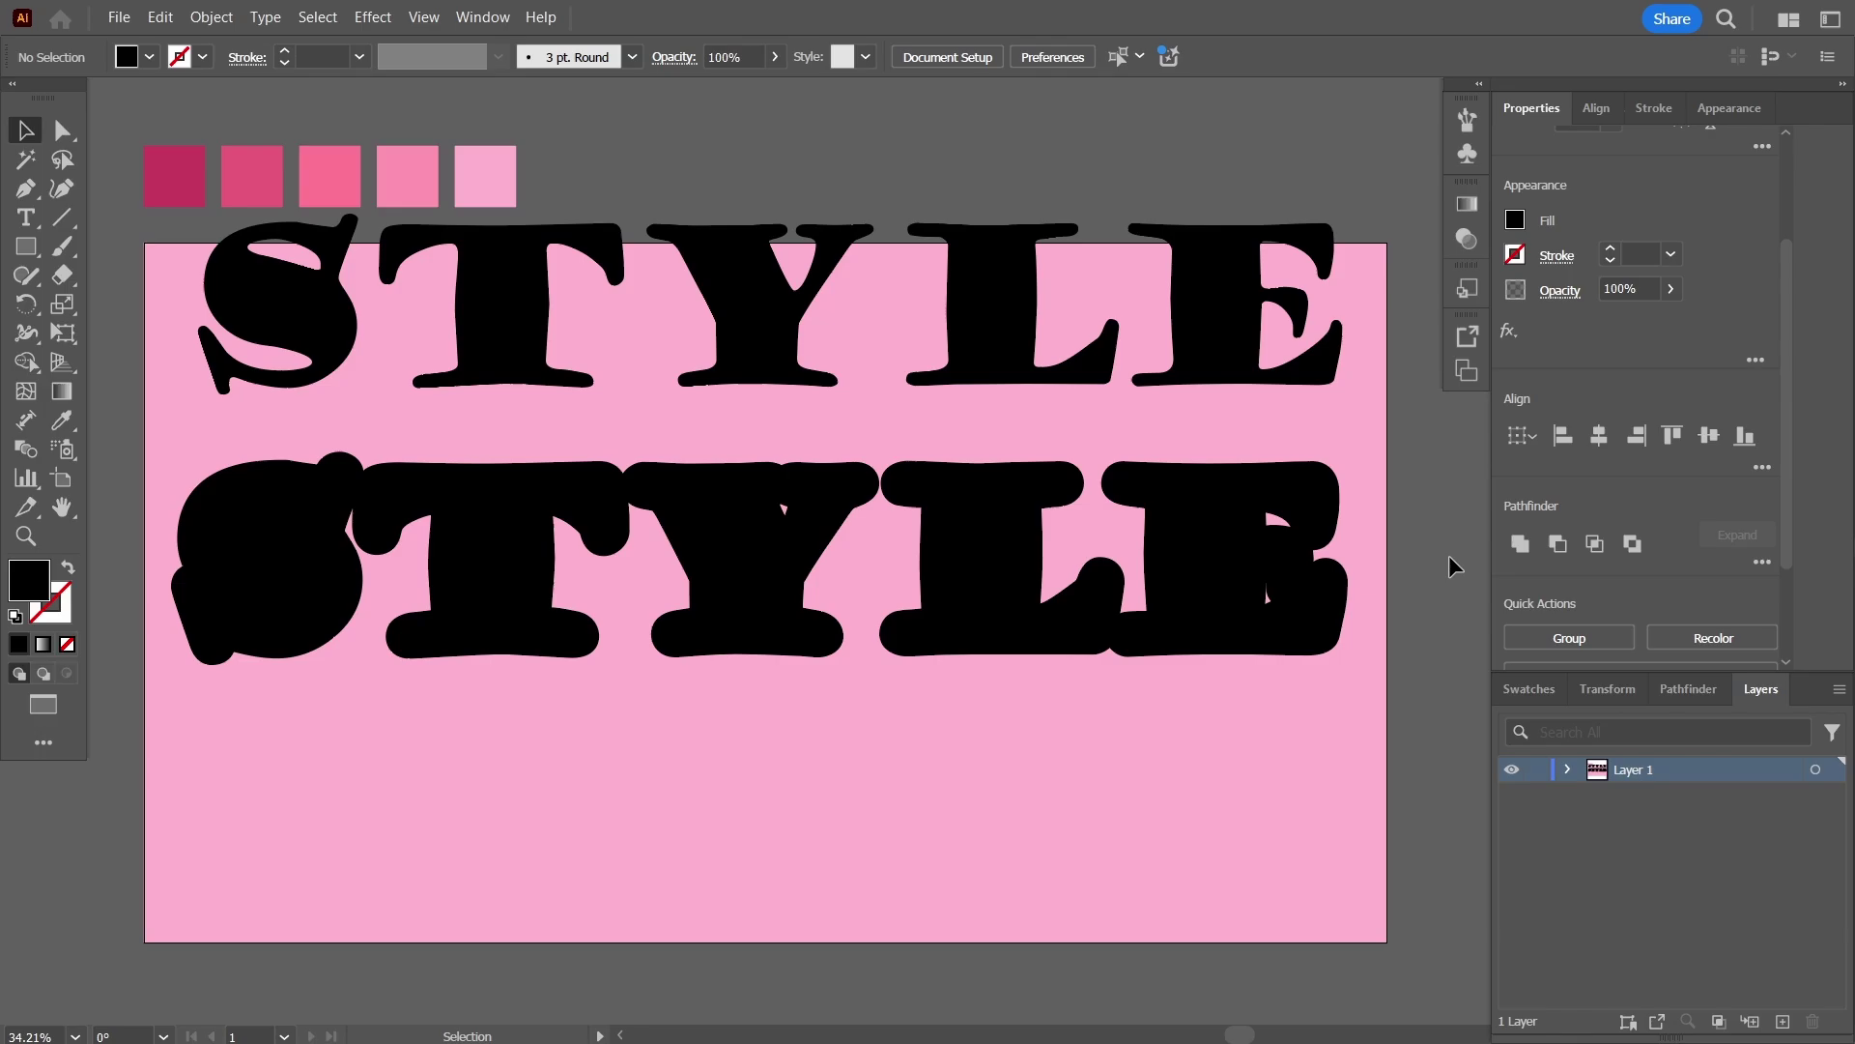
pyautogui.click(1359, 536)
pyautogui.keyDown('shift'); pyautogui.click(671, 555); pyautogui.keyUp('shift')
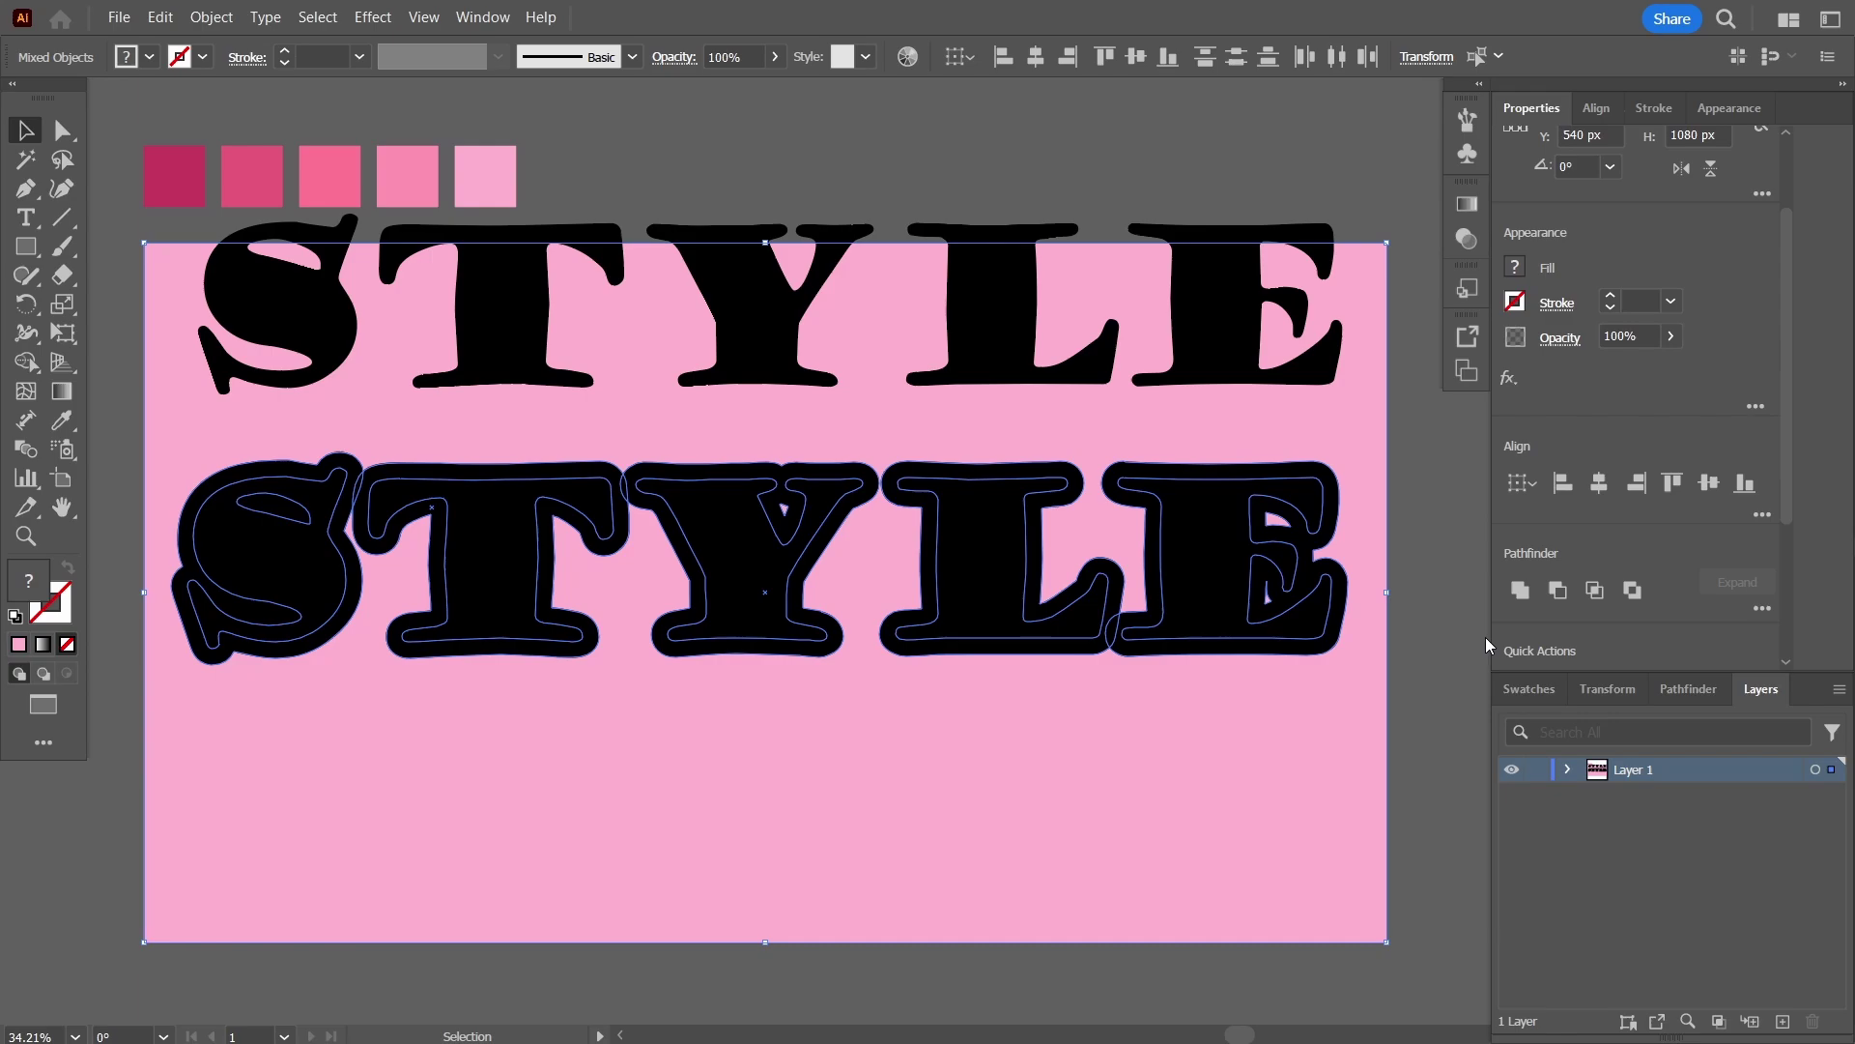
pyautogui.keyDown('shift'); pyautogui.click(1384, 837); pyautogui.keyUp('shift')
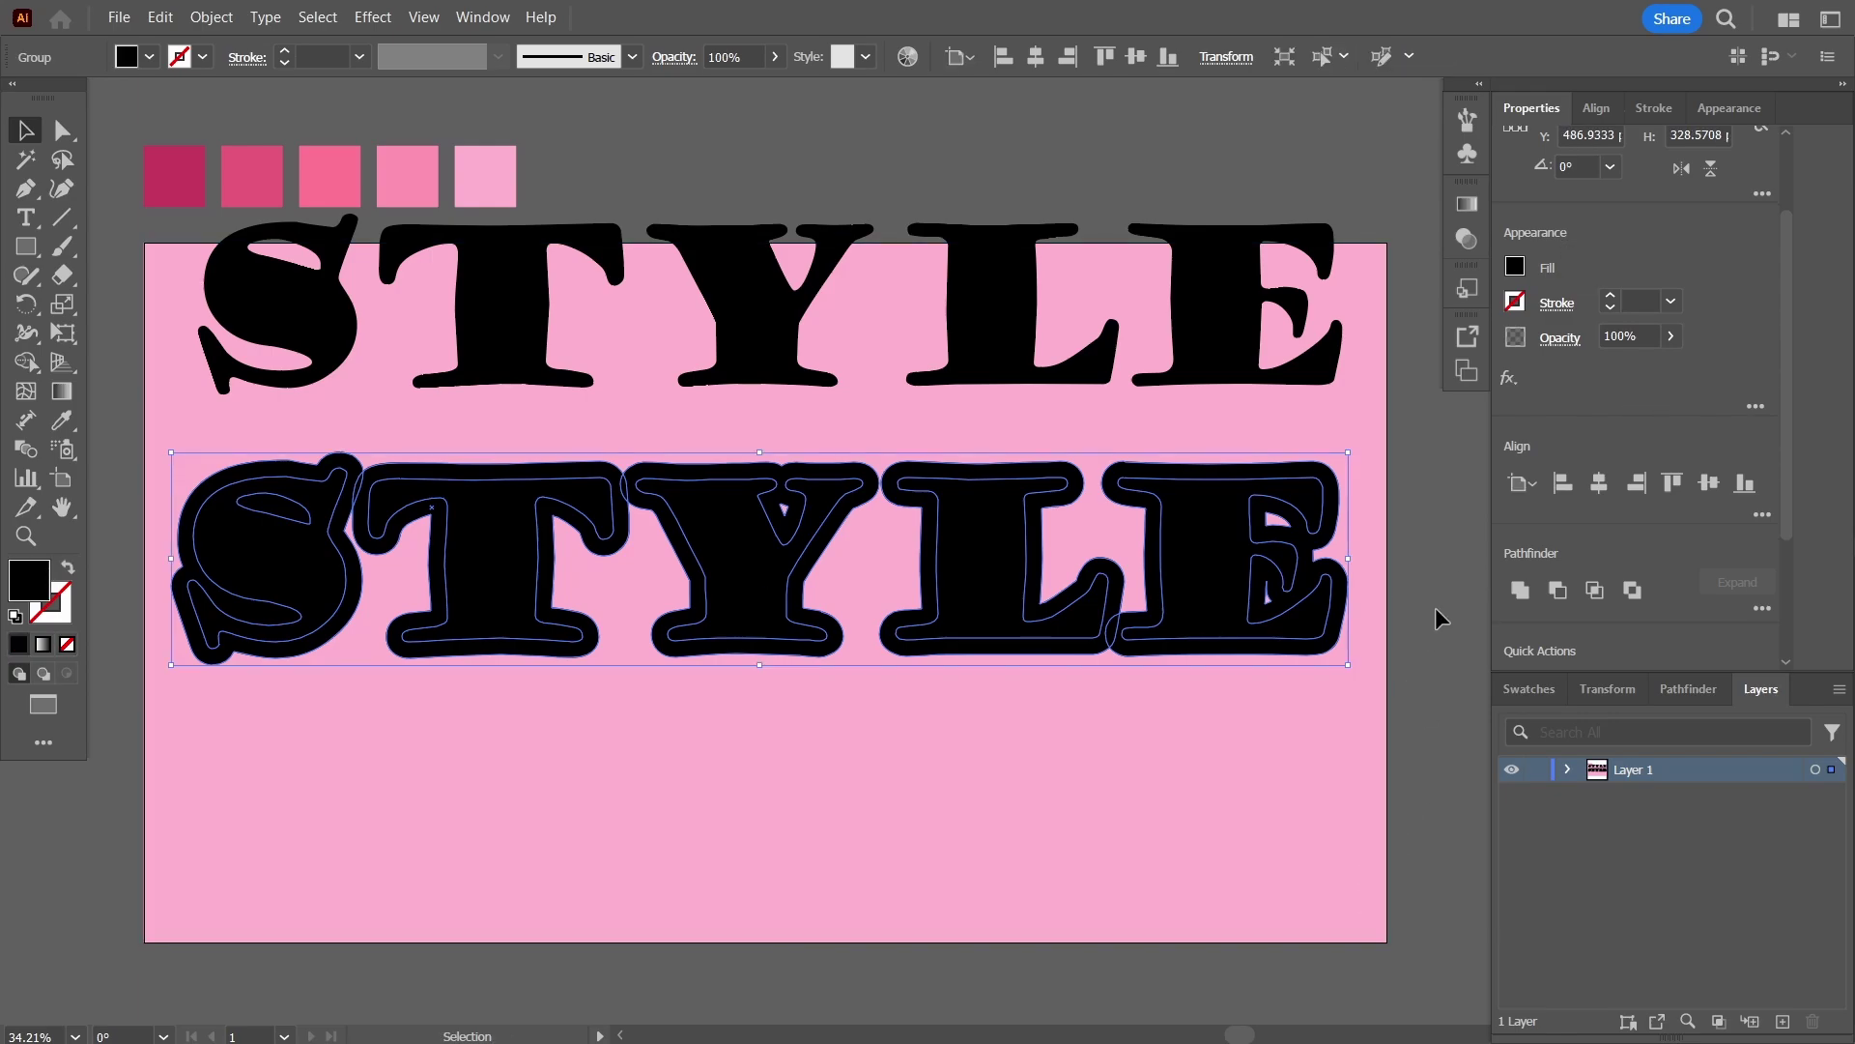
pyautogui.moveTo(1782, 269); pyautogui.dragTo(1802, 397)
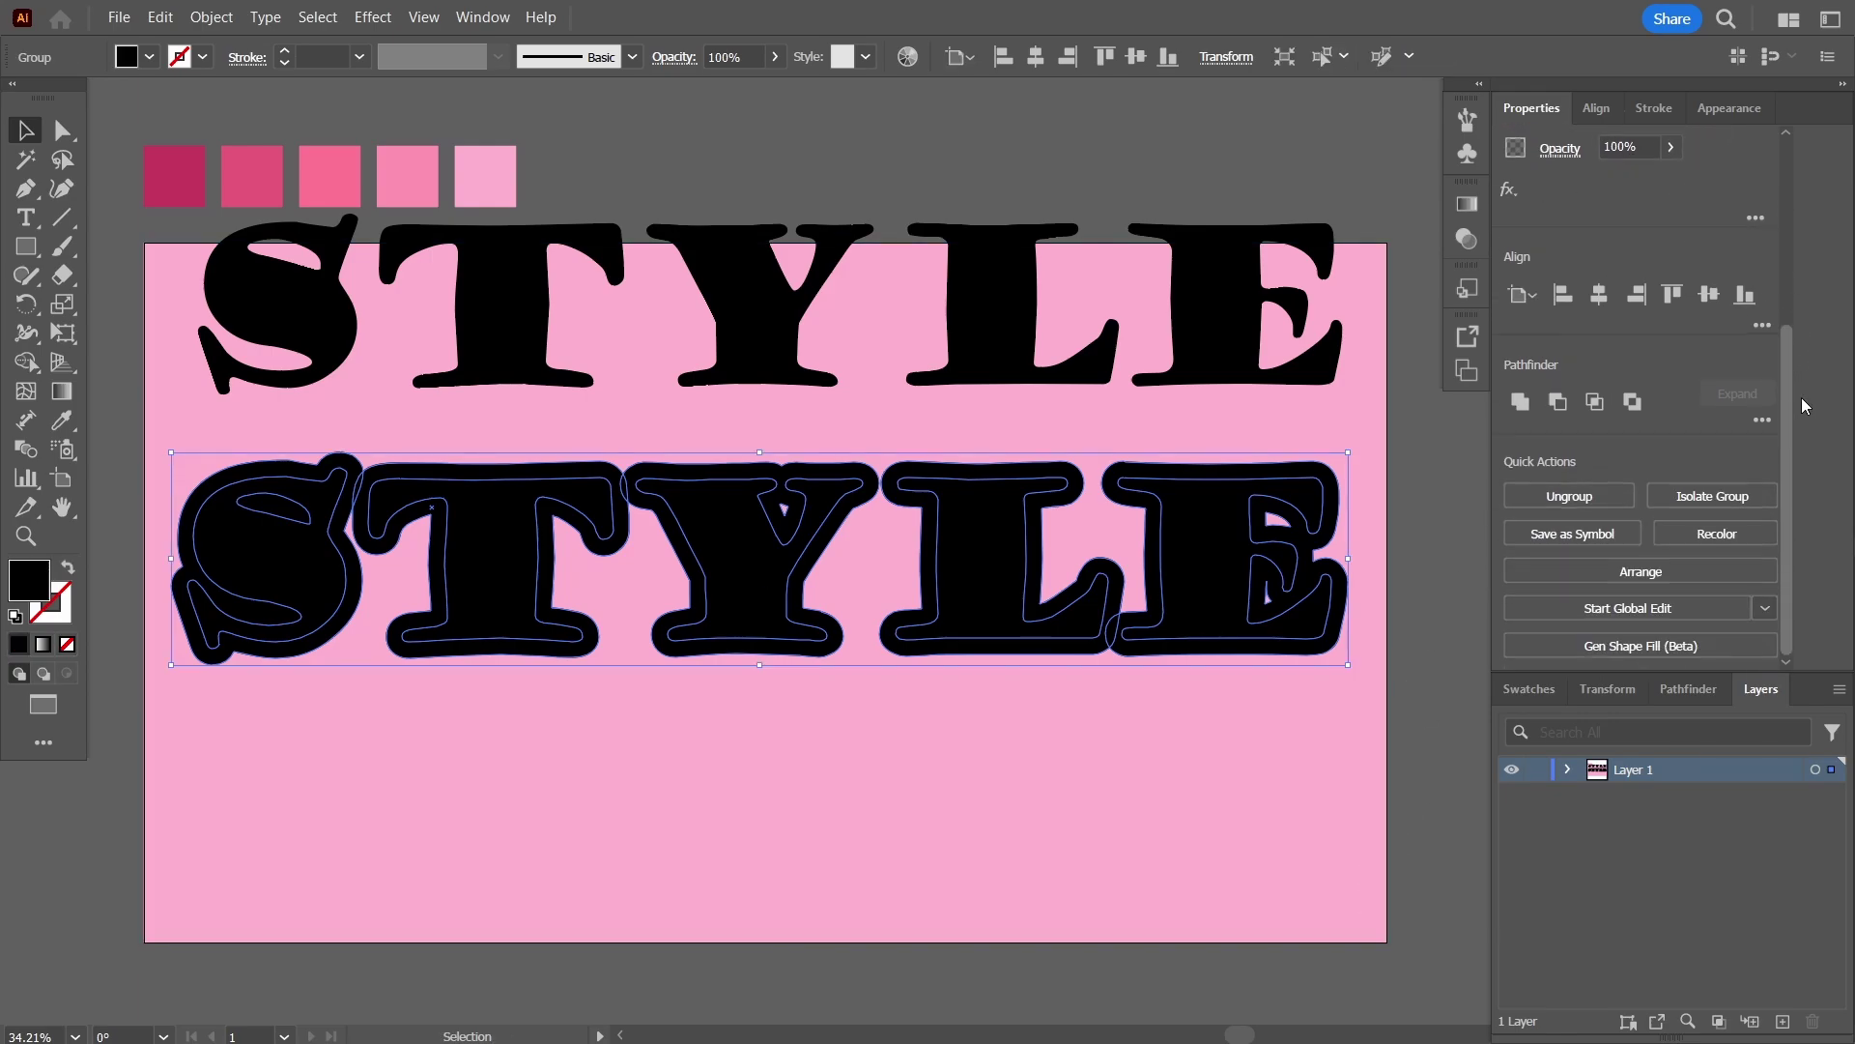
pyautogui.click(1518, 402)
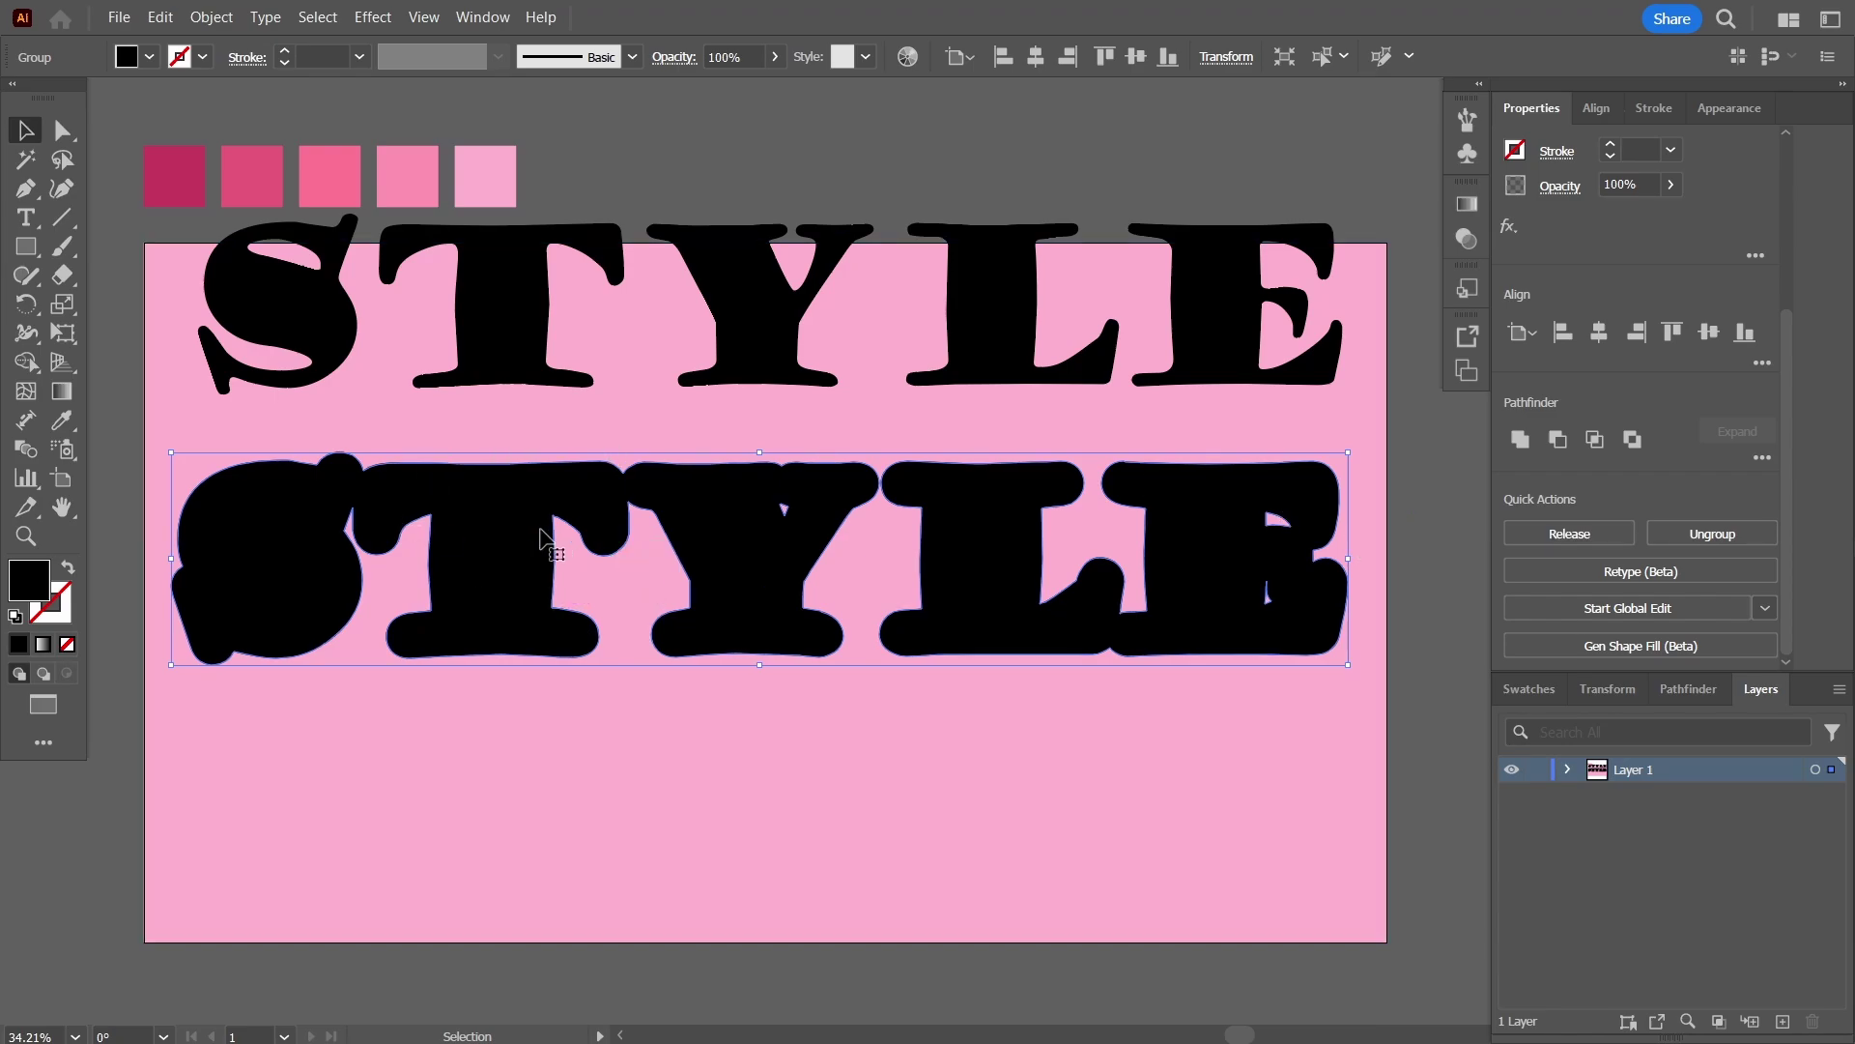
# Fill the upper STYLE with the third, middle pink swatch via the eyedropper.
pyautogui.click(509, 344)
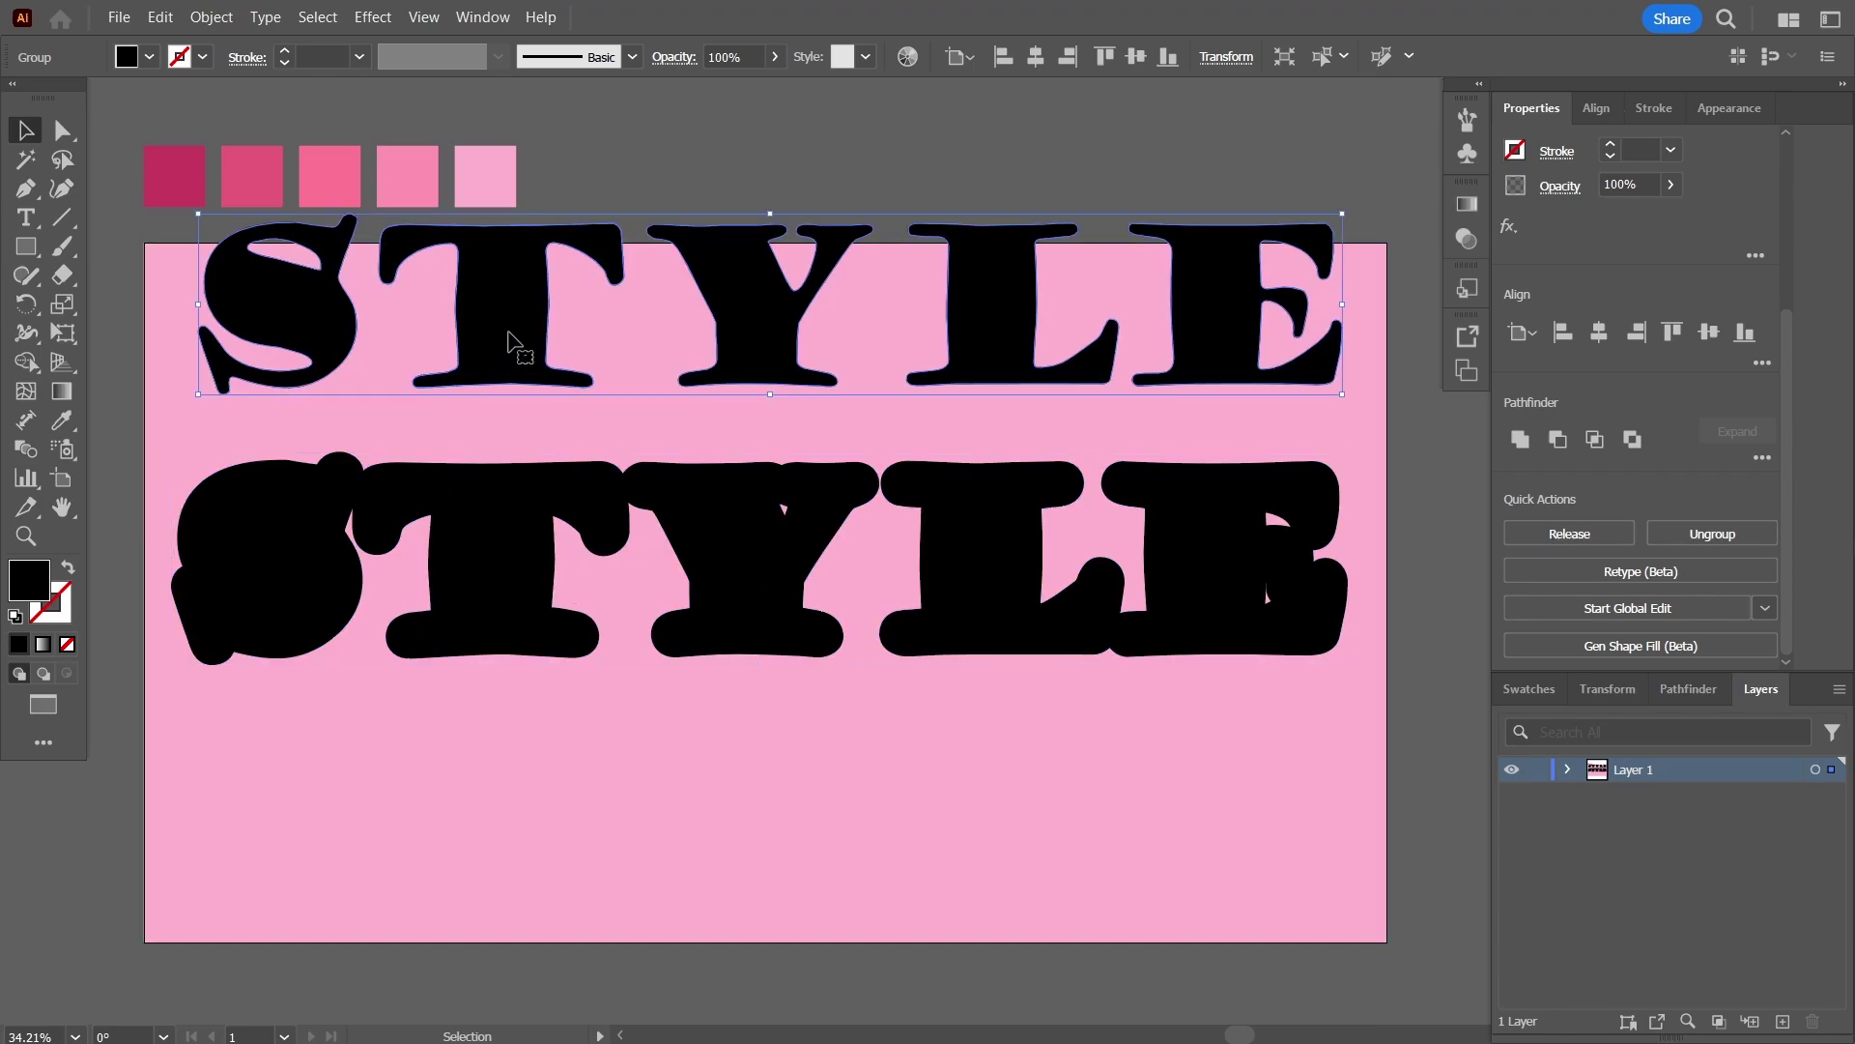
pyautogui.click(320, 164)
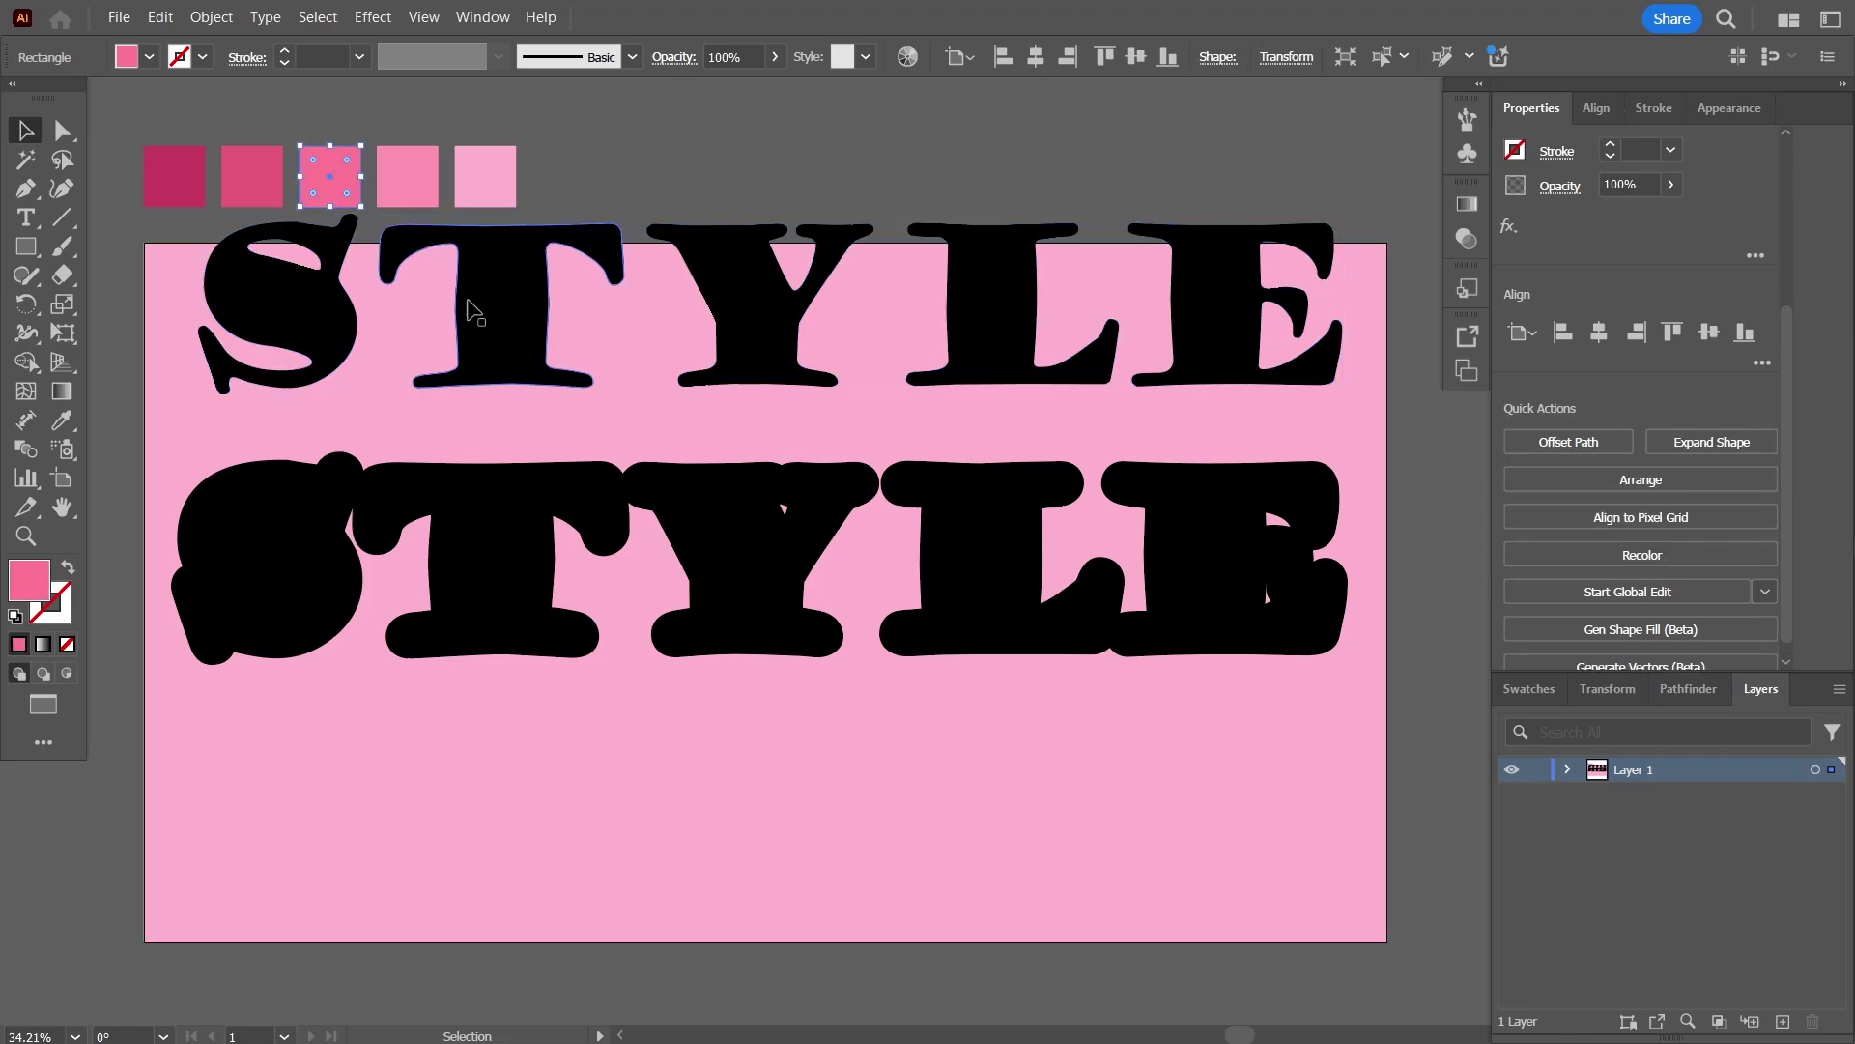
pyautogui.click(474, 311)
pyautogui.press('i')
pyautogui.click(338, 174)
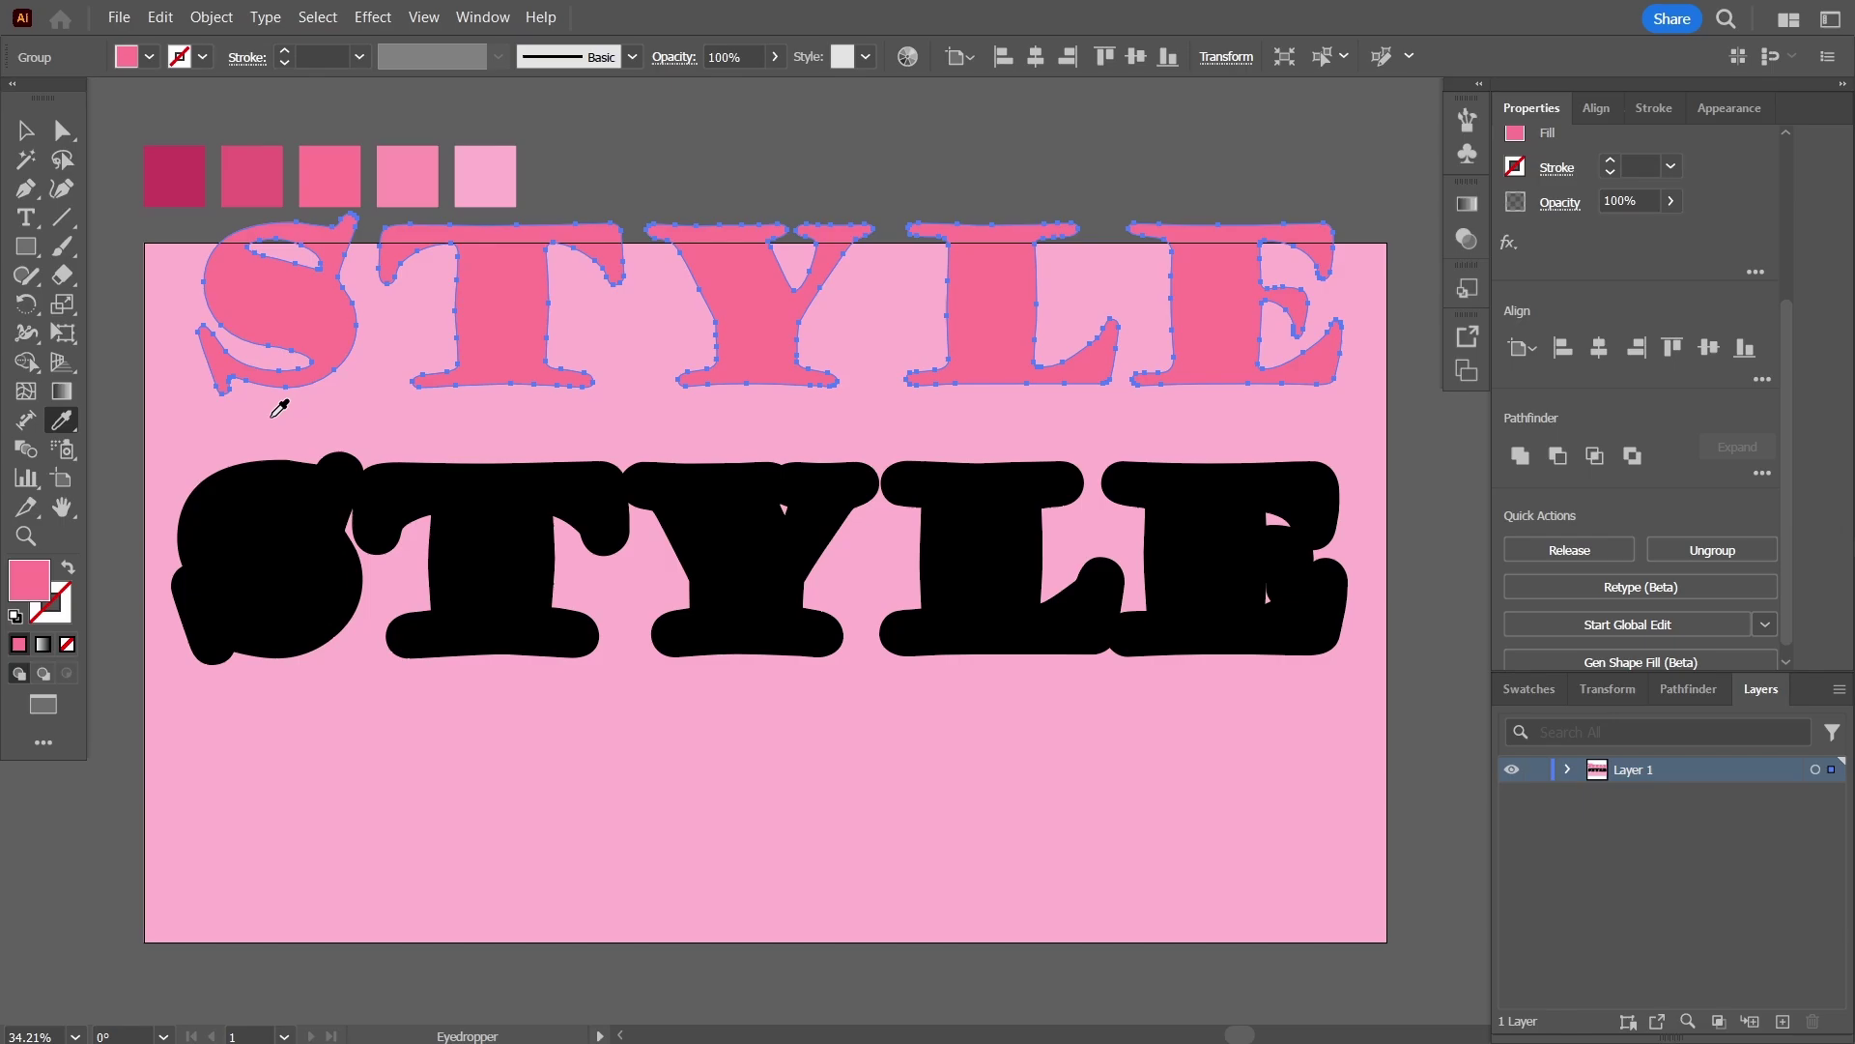
pyautogui.press('v')
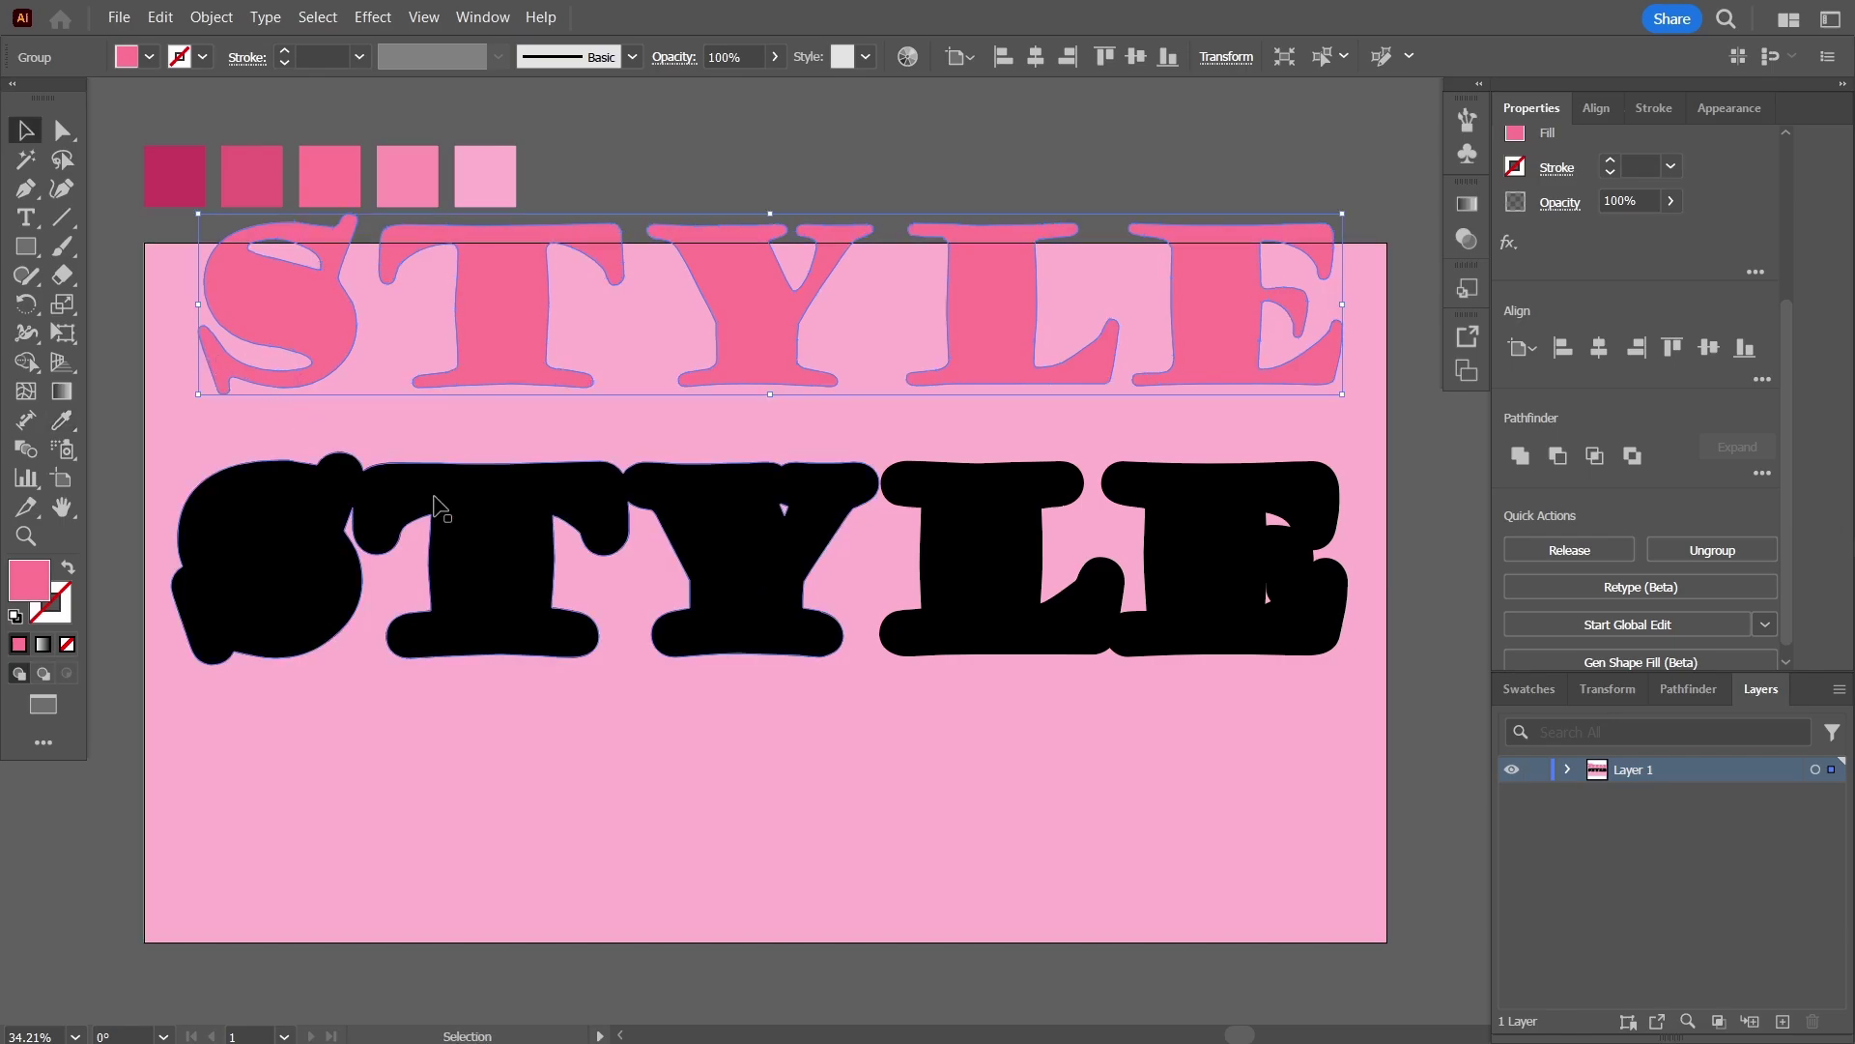
# Fill the lower merged shape with the darkest pink swatch, then deselect.
pyautogui.click(484, 560)
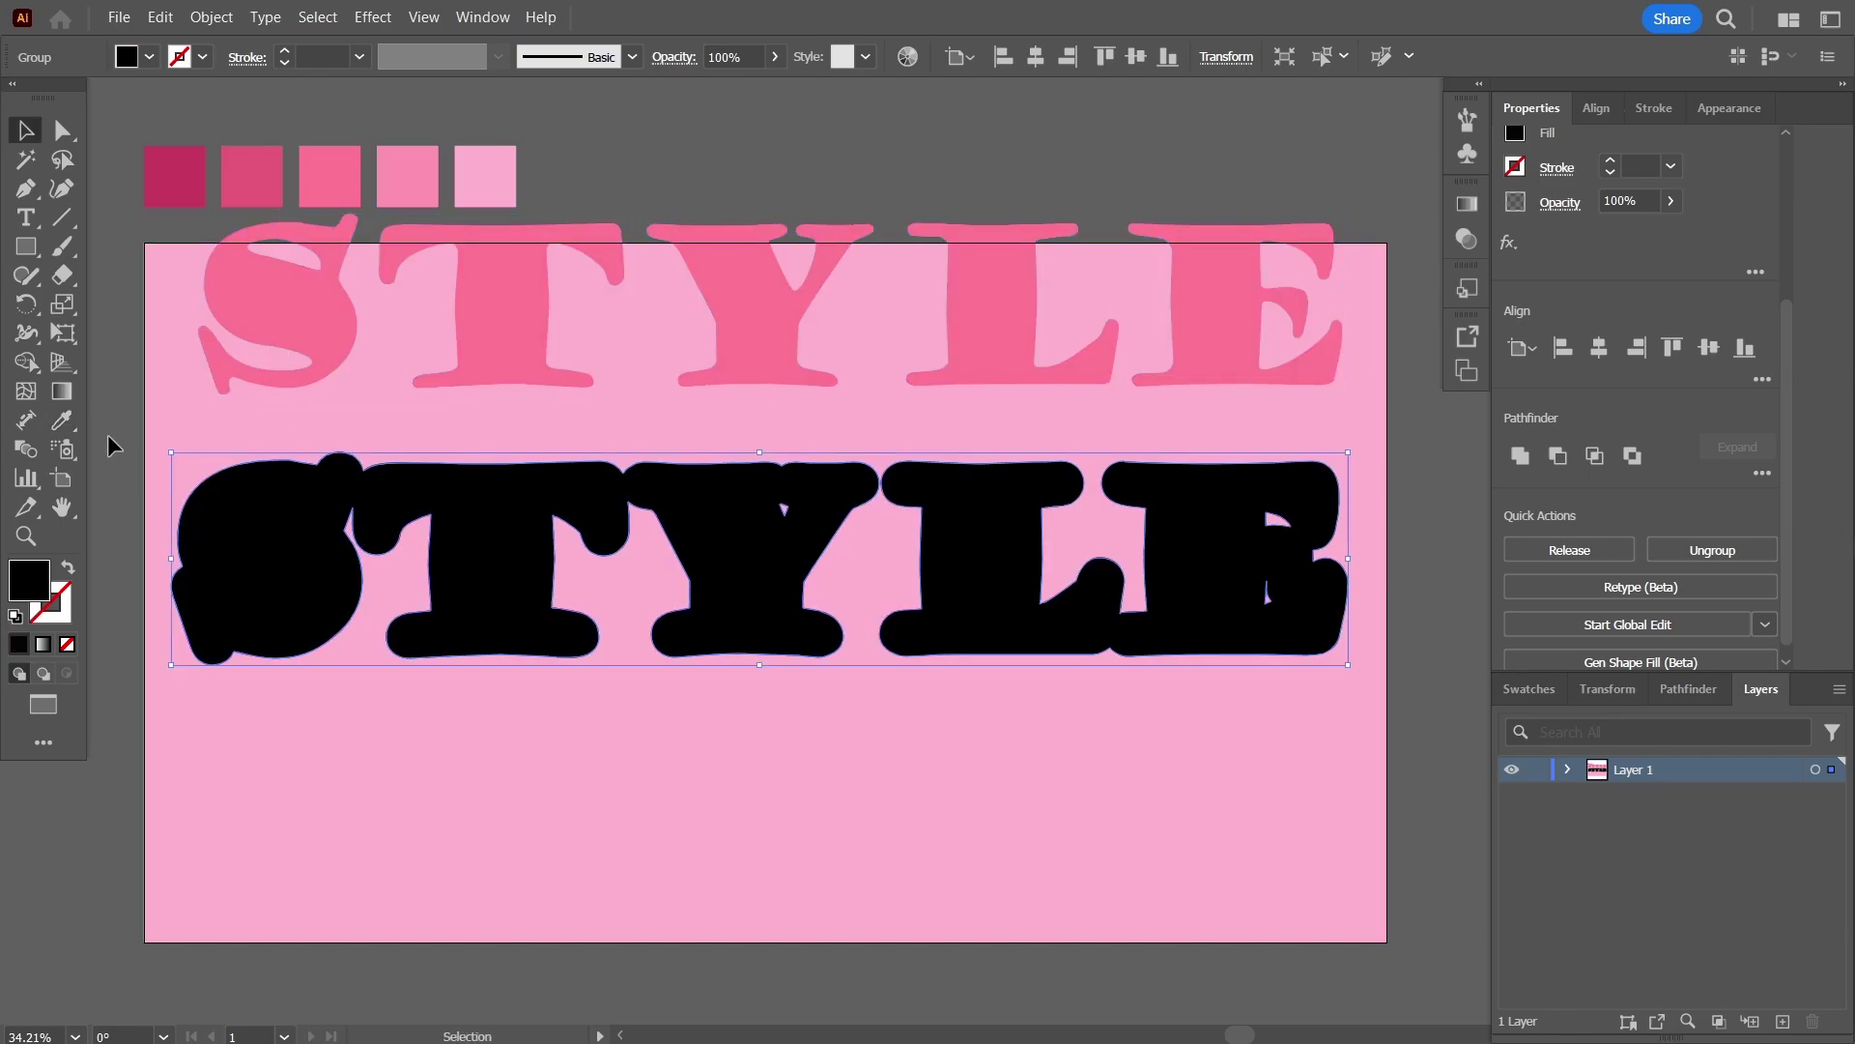
pyautogui.press('i')
pyautogui.click(190, 175)
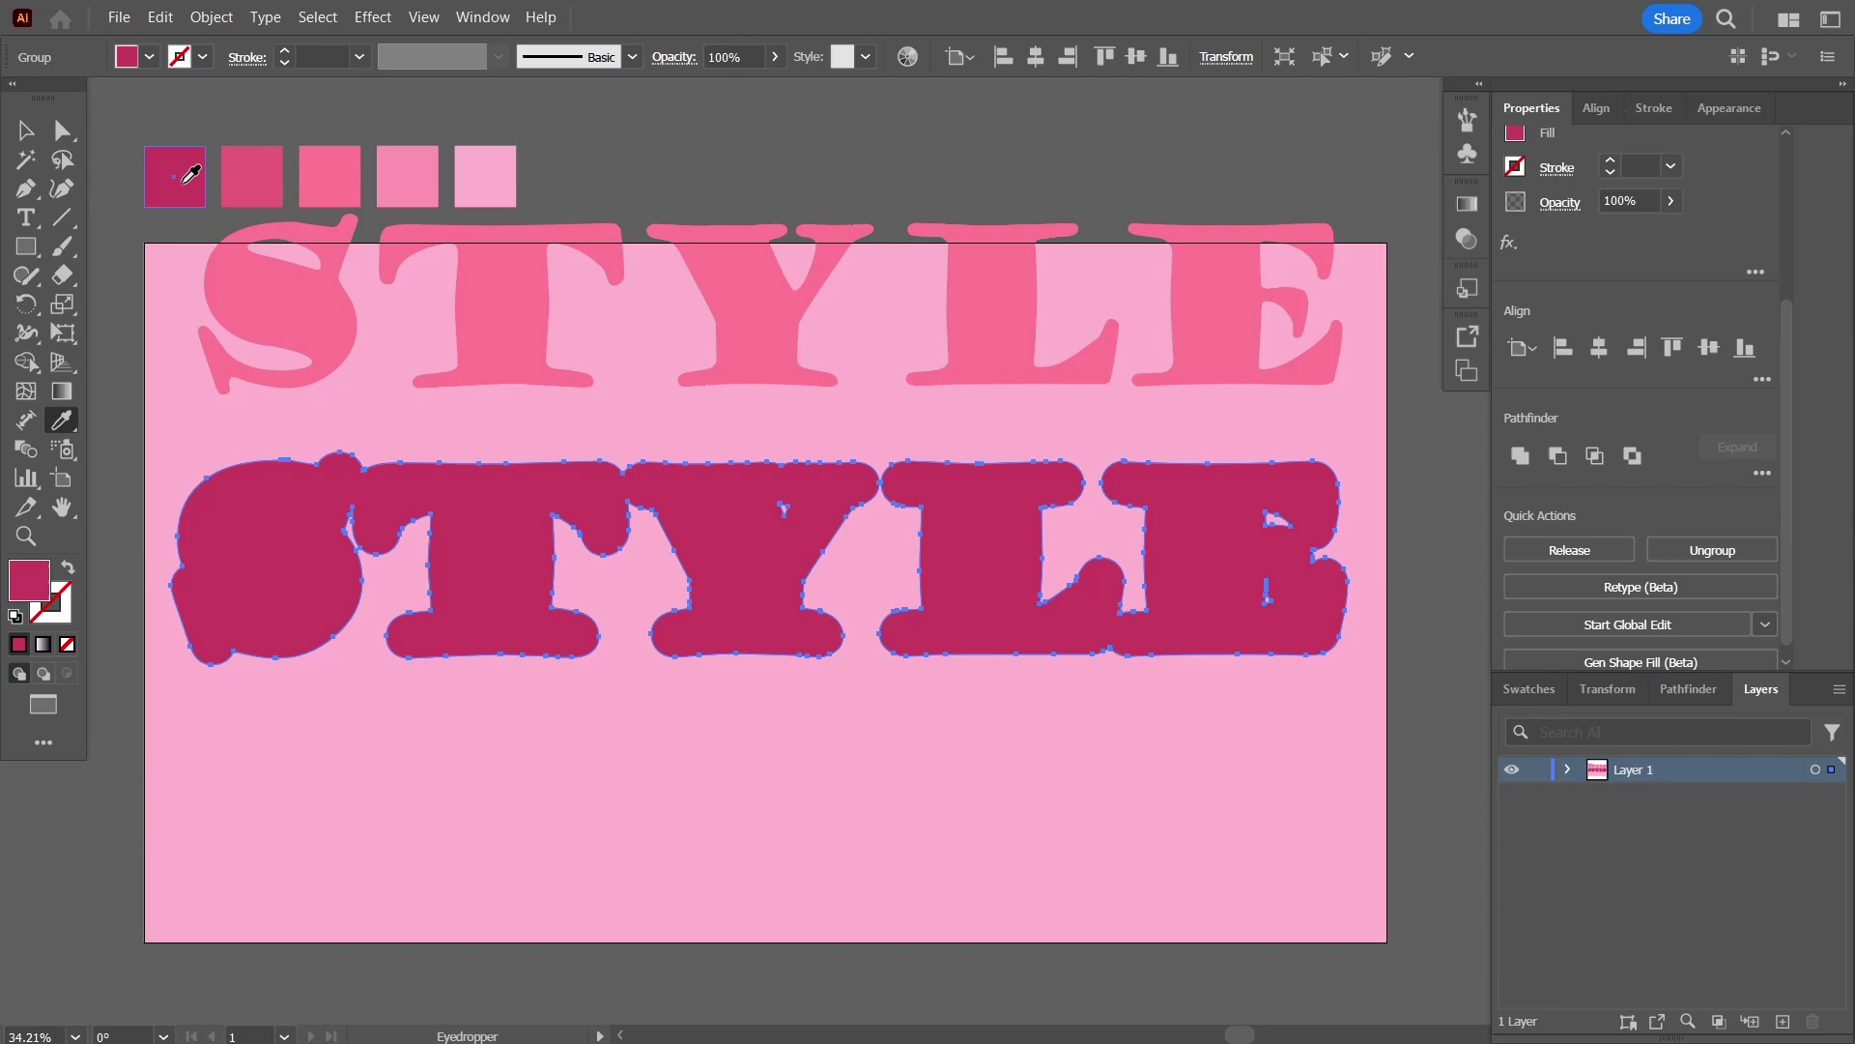
pyautogui.press('v')
pyautogui.hotkey('ctrl', 'shift', 'a')
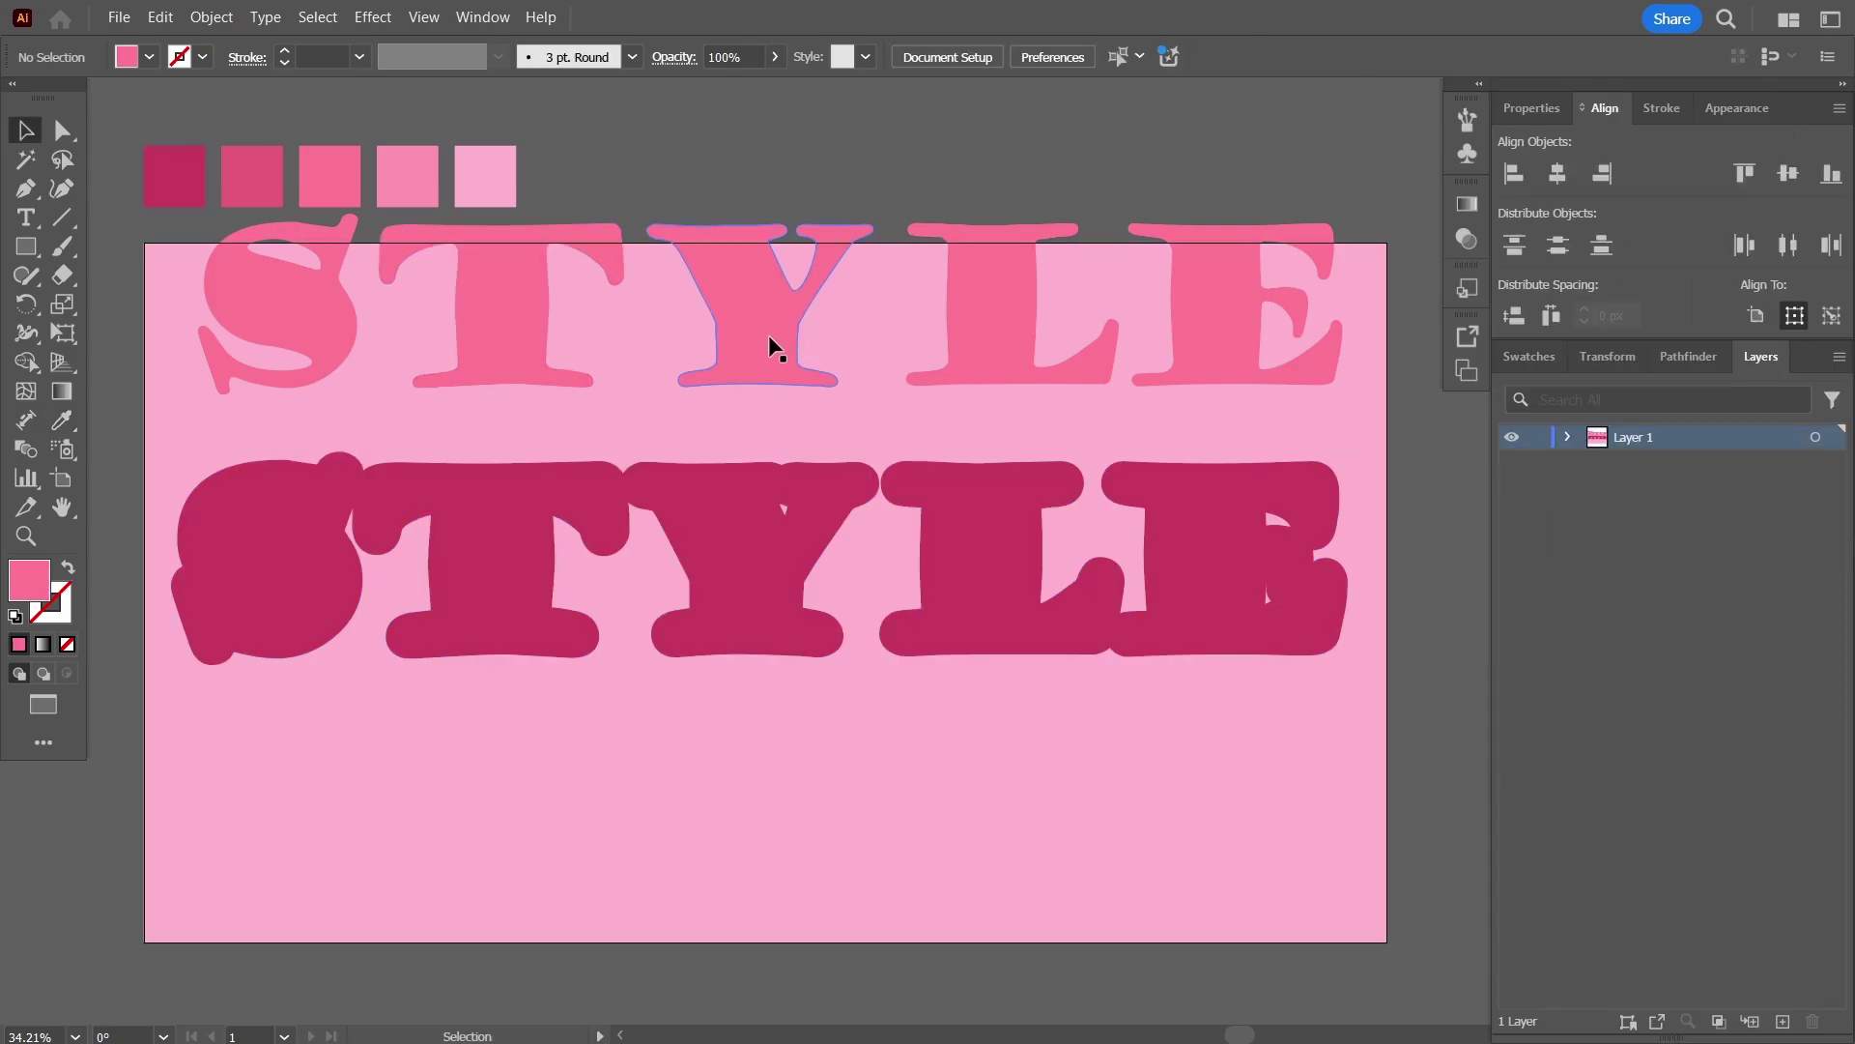
# Centre the upper STYLE on the lower shape, using the lower one as key object.
pyautogui.click(768, 334)
pyautogui.keyDown('shift'); pyautogui.click(762, 593); pyautogui.keyUp('shift')
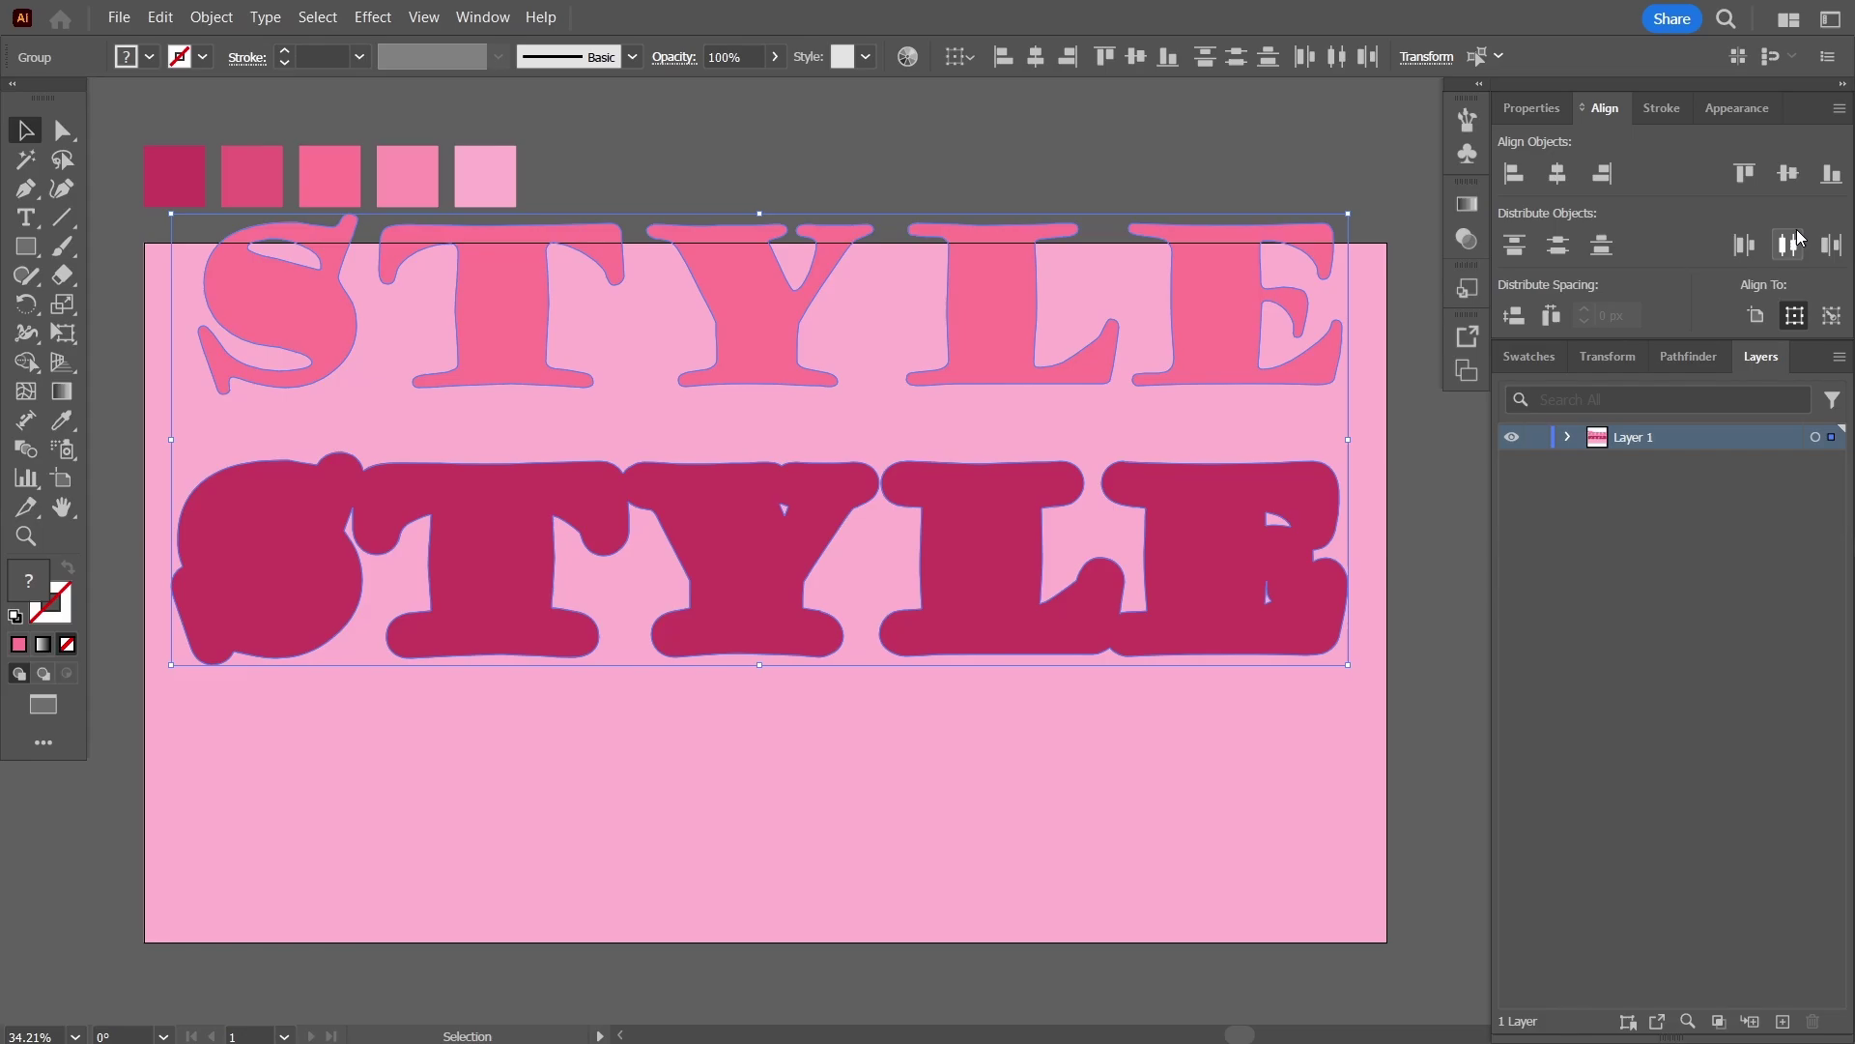
pyautogui.click(1833, 317)
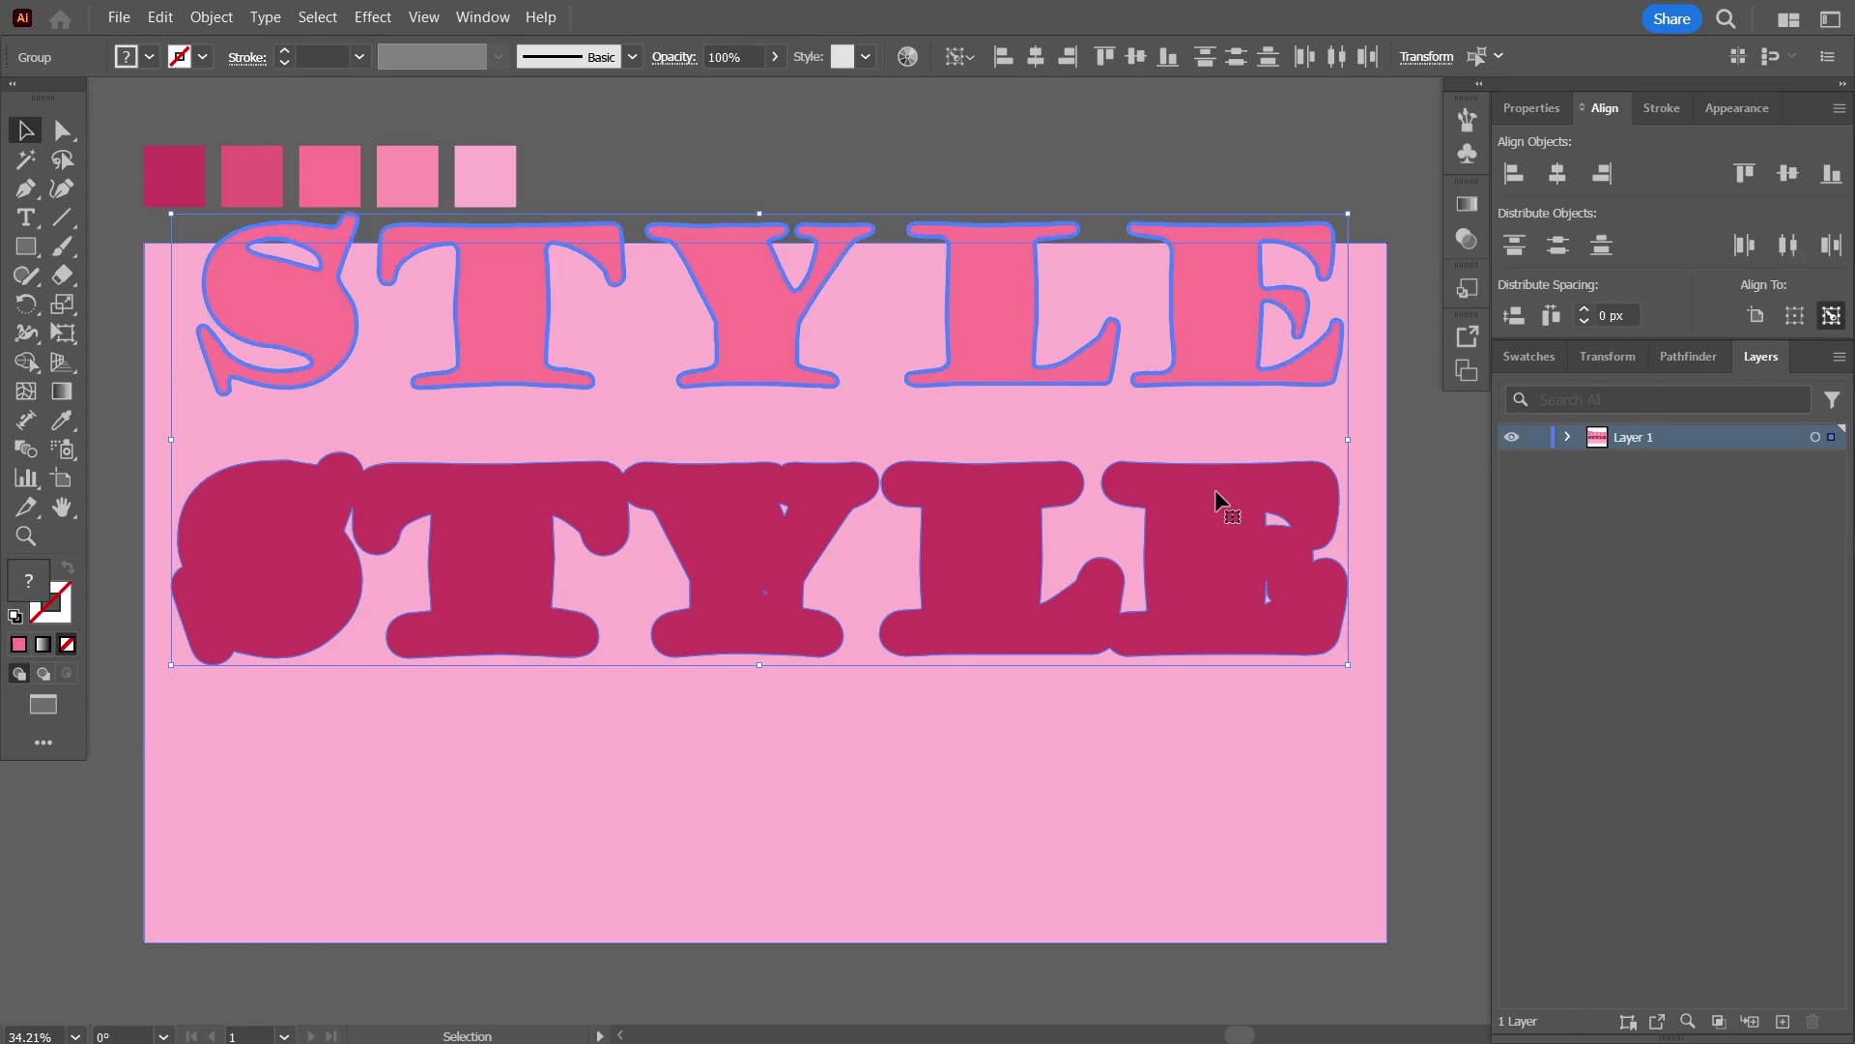
pyautogui.click(1009, 587)
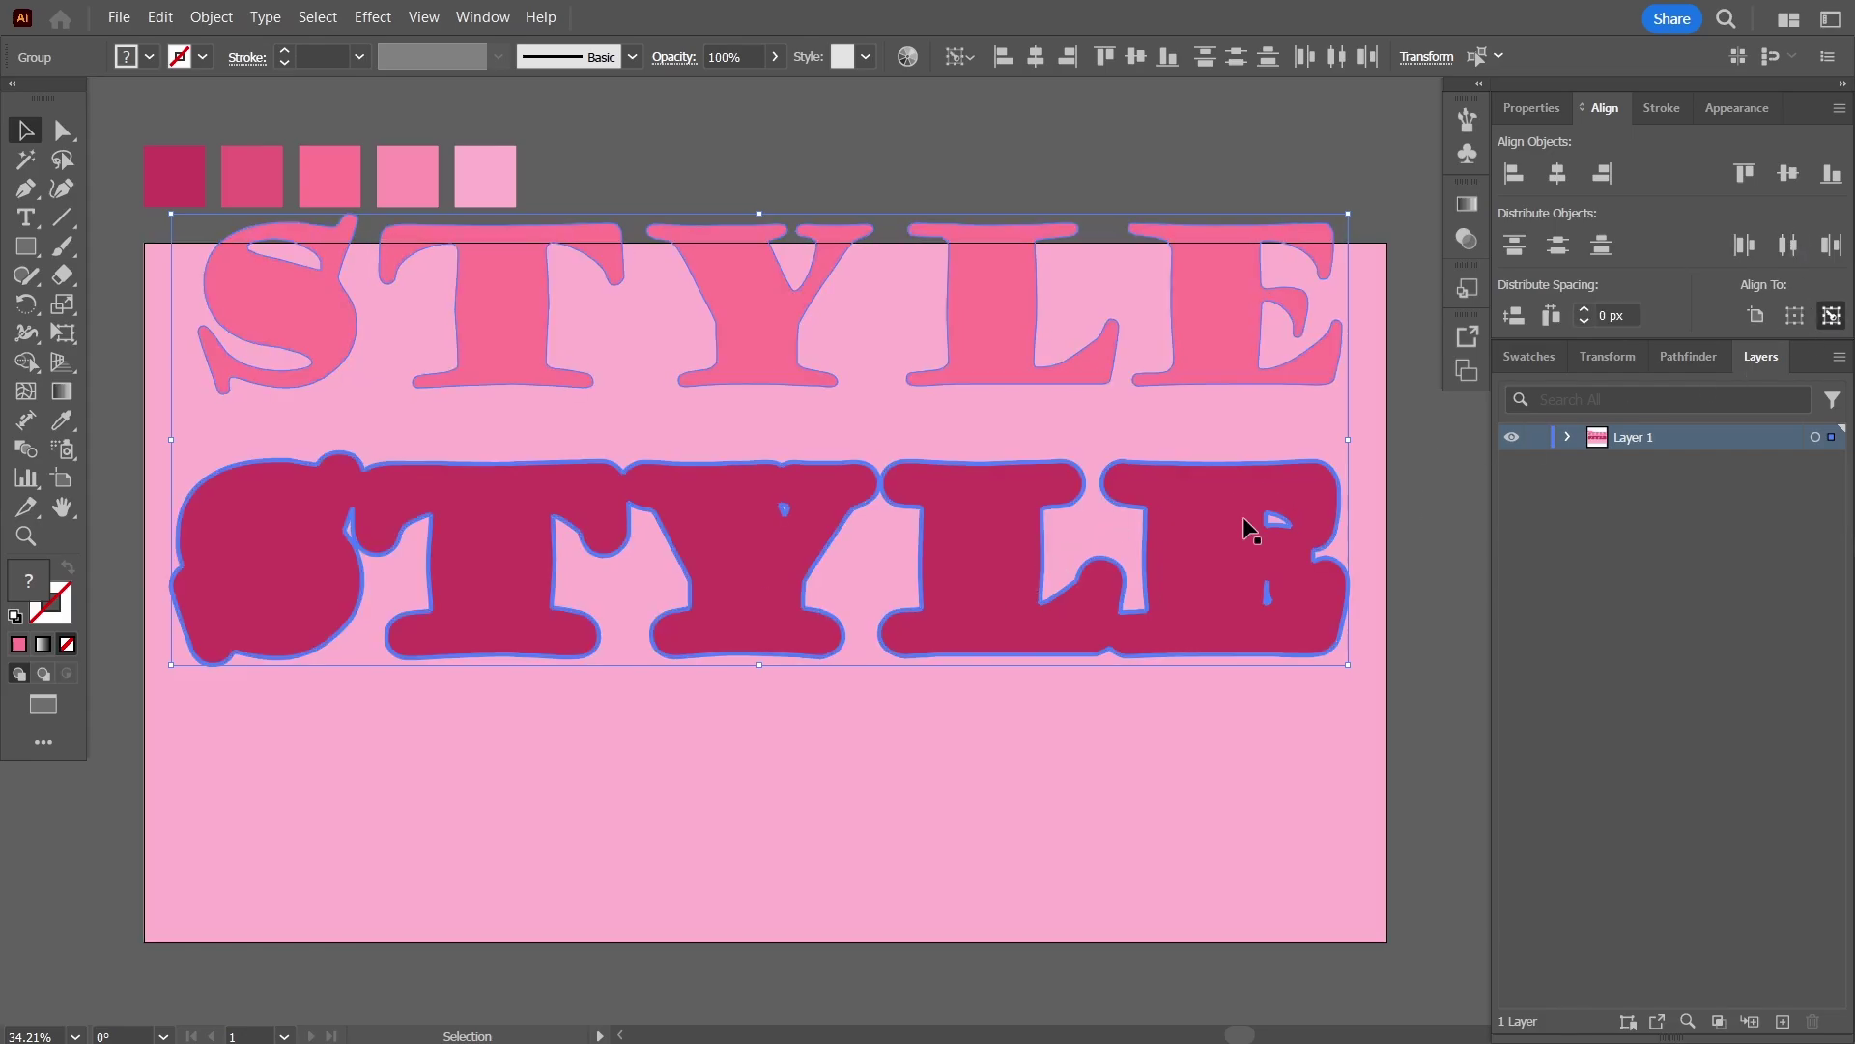
pyautogui.click(1799, 173)
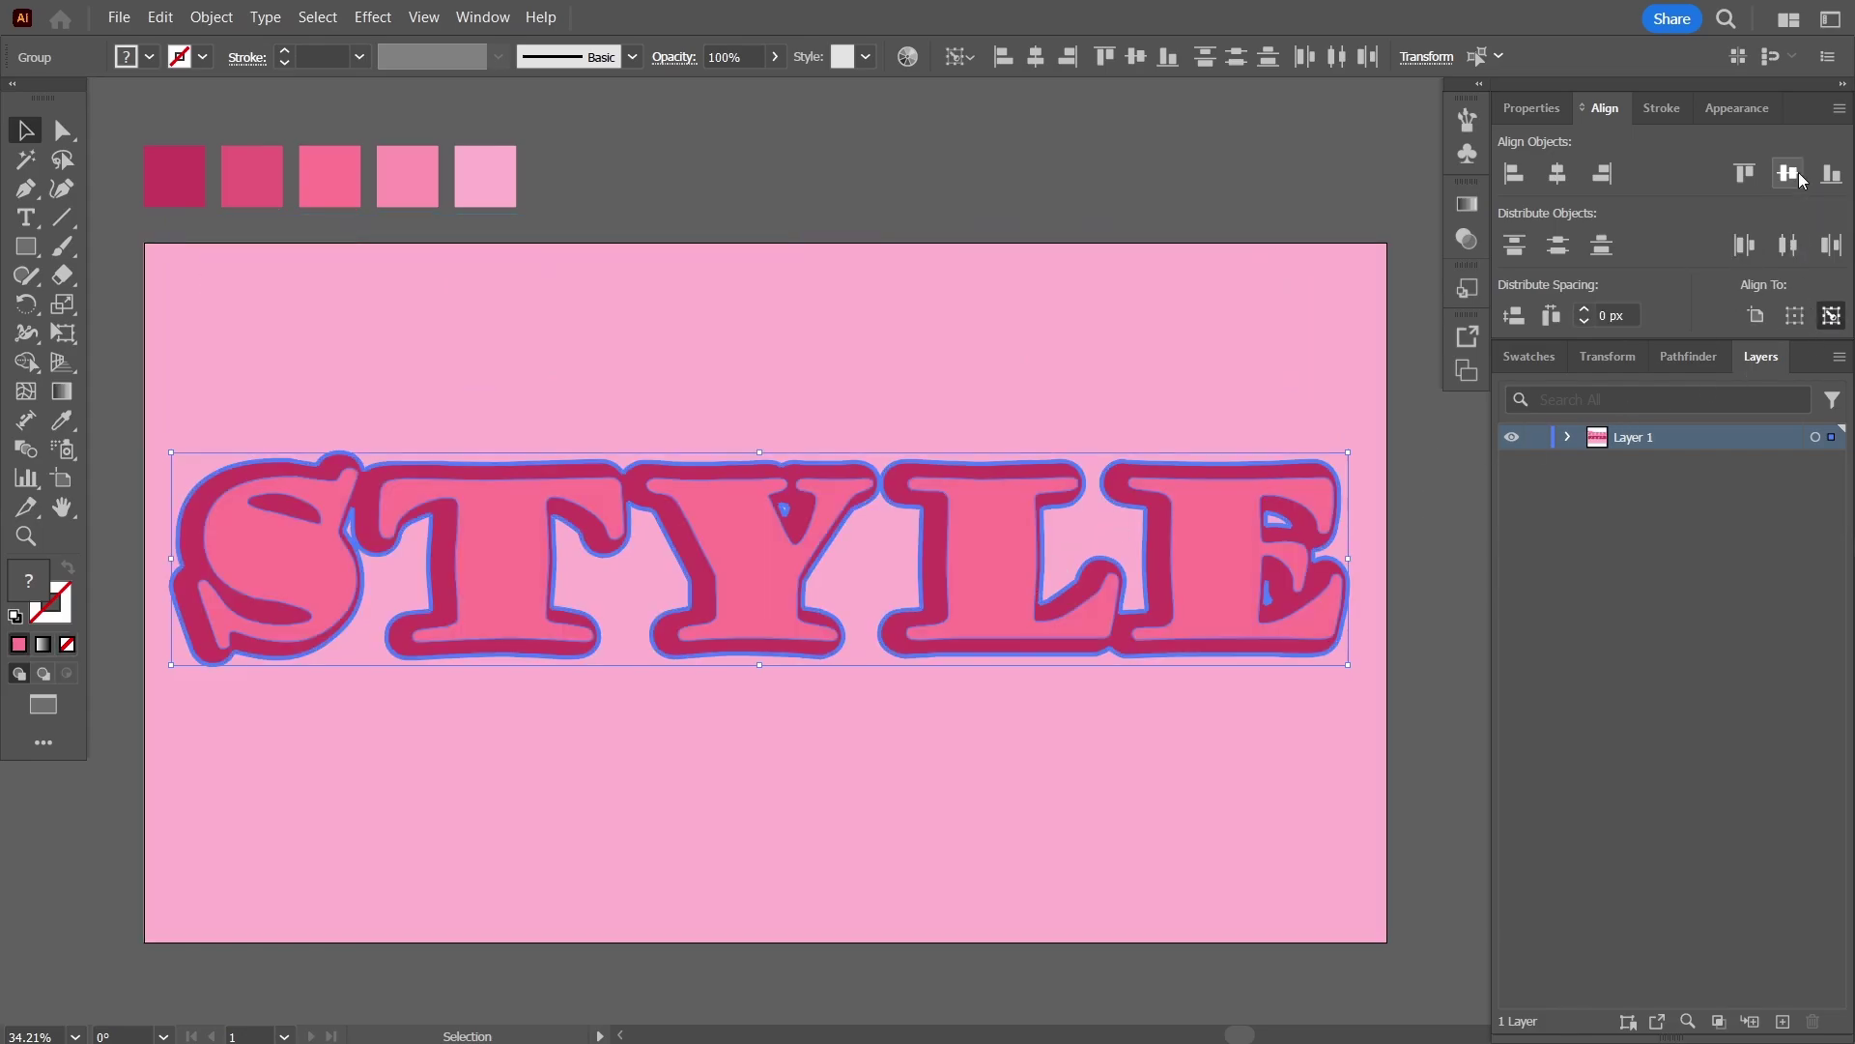
pyautogui.click(1555, 173)
pyautogui.click(1132, 172)
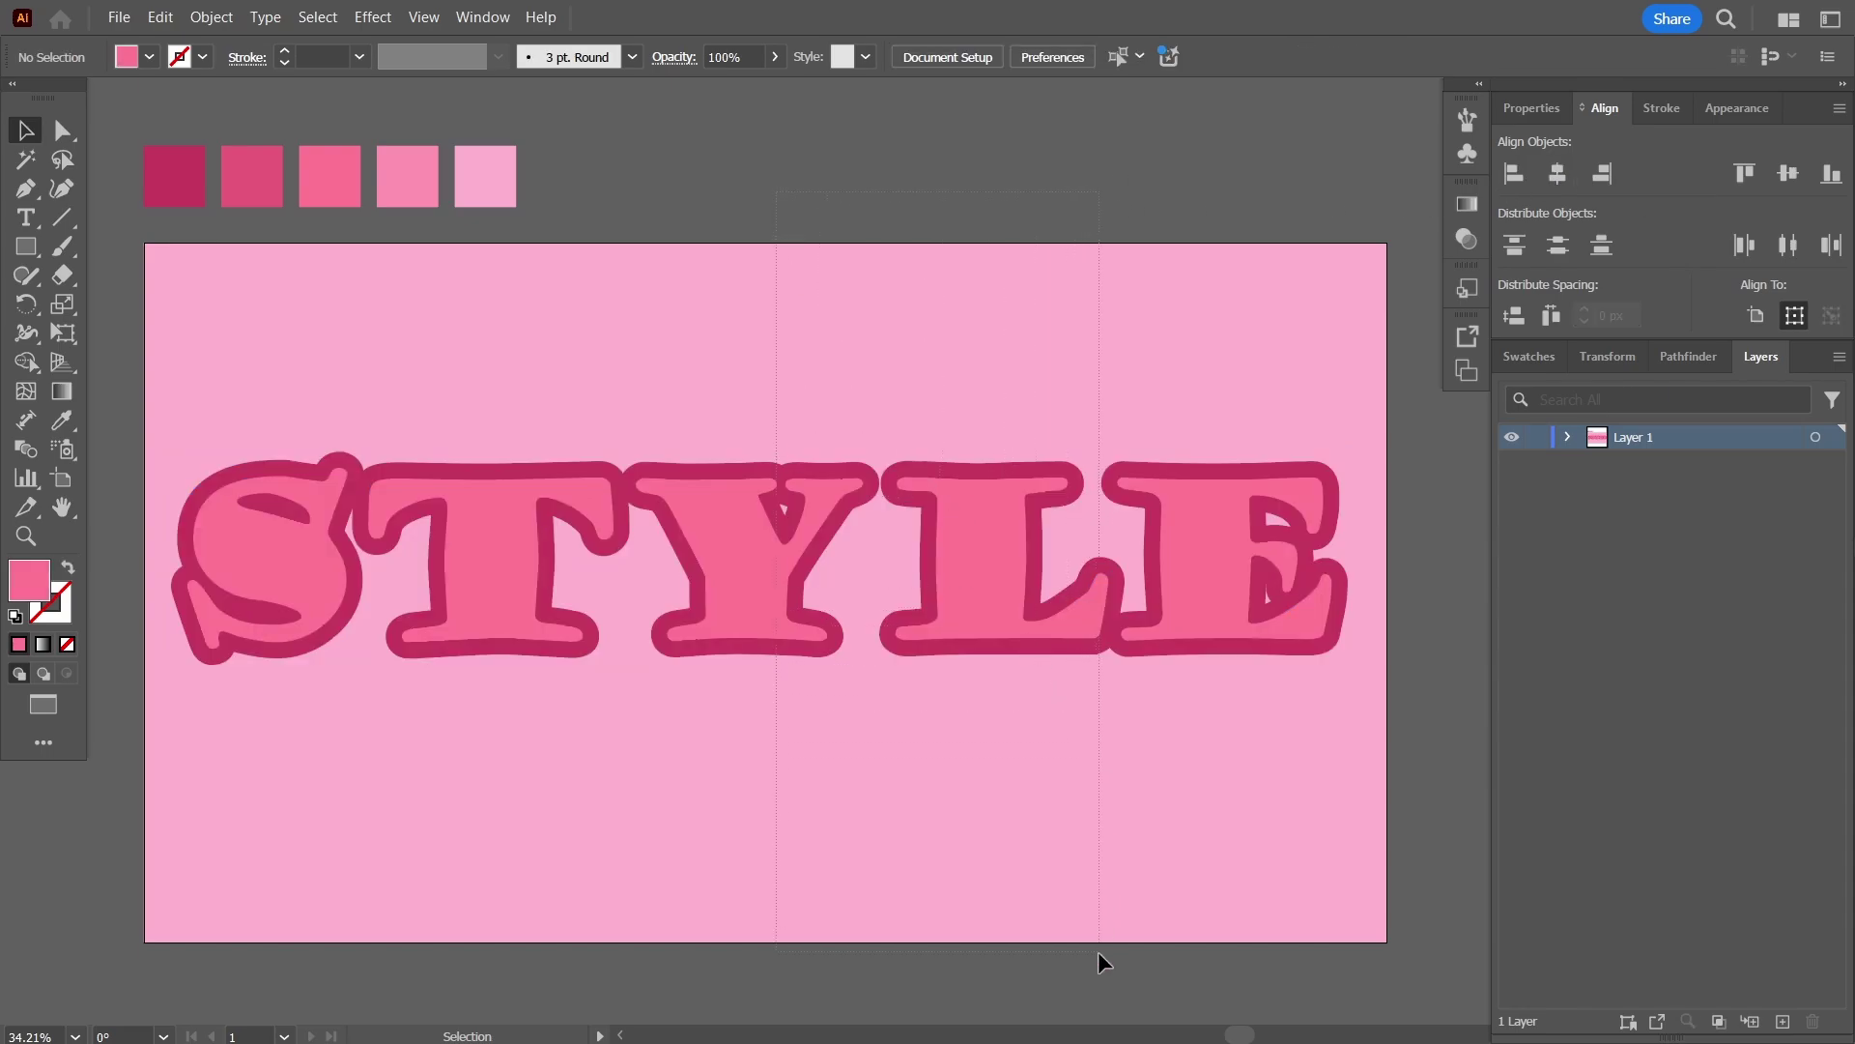
# Select all artwork and divide it into pieces with Pathfinder Divide.
pyautogui.hotkey('ctrl', 'a')
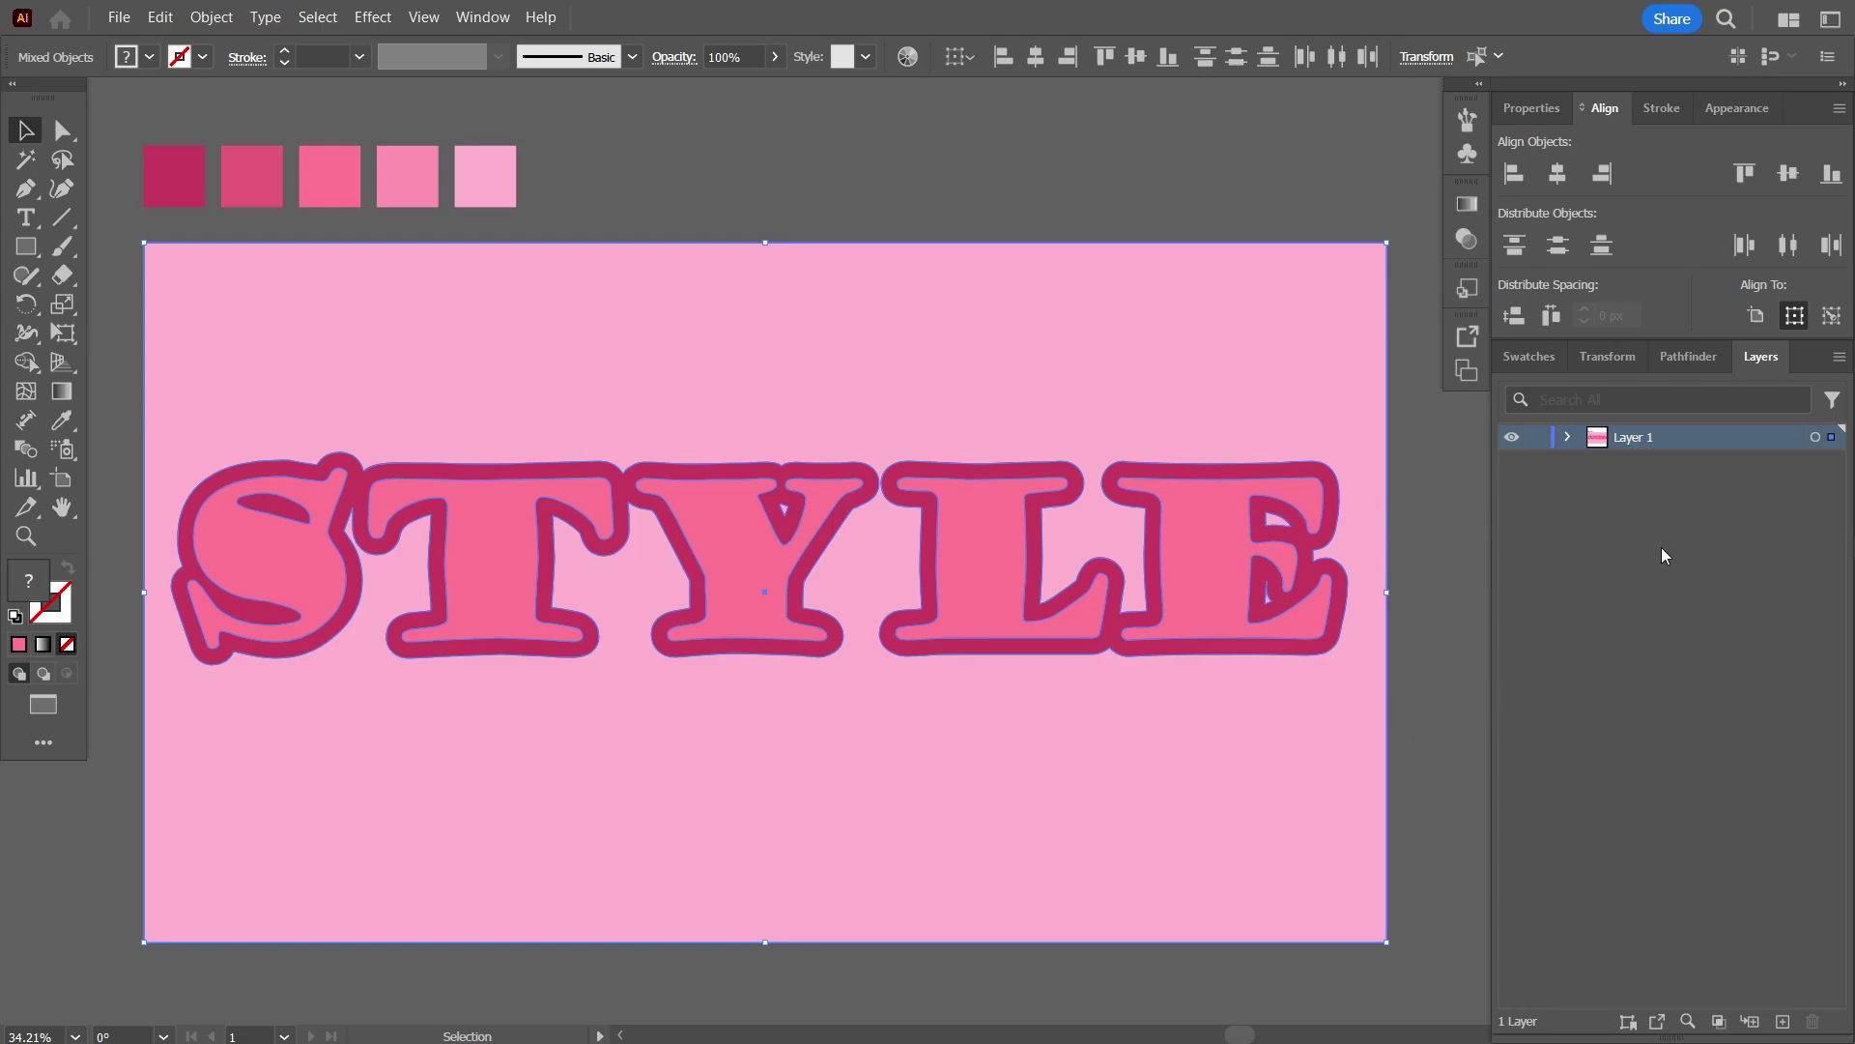
pyautogui.click(1691, 356)
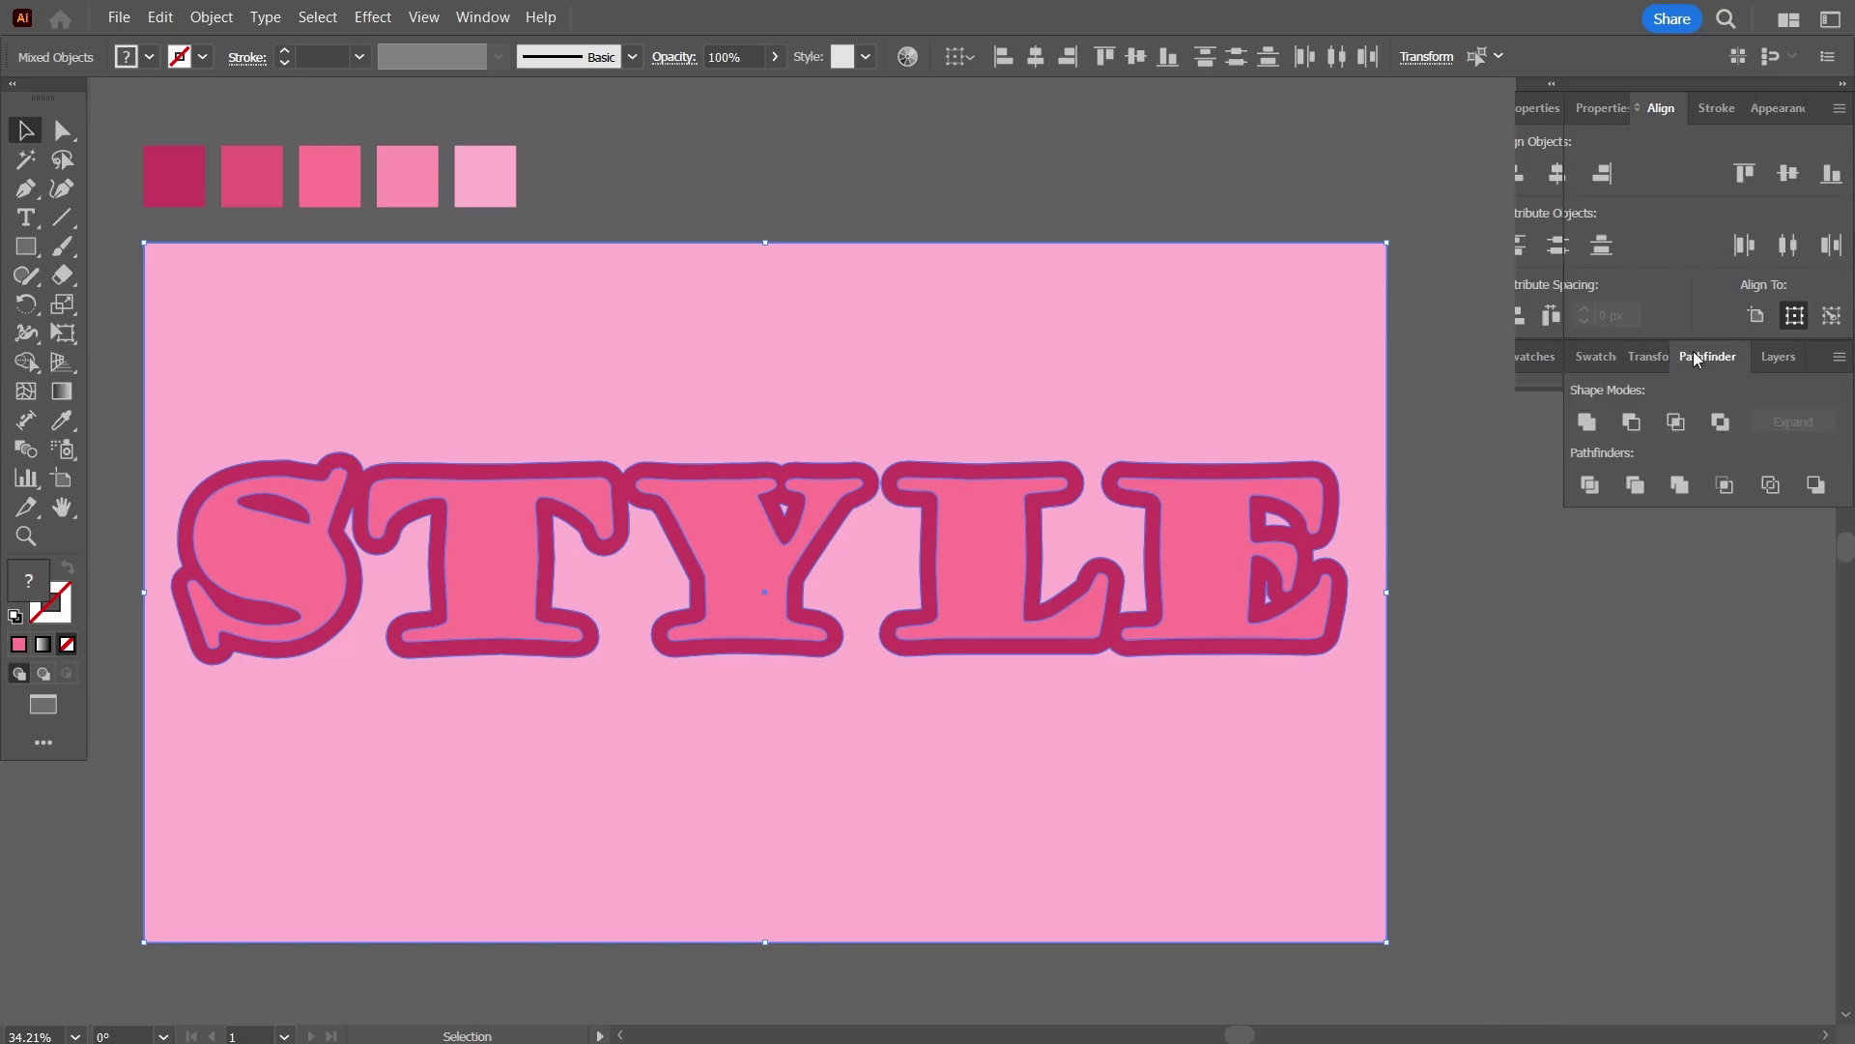
pyautogui.click(1591, 491)
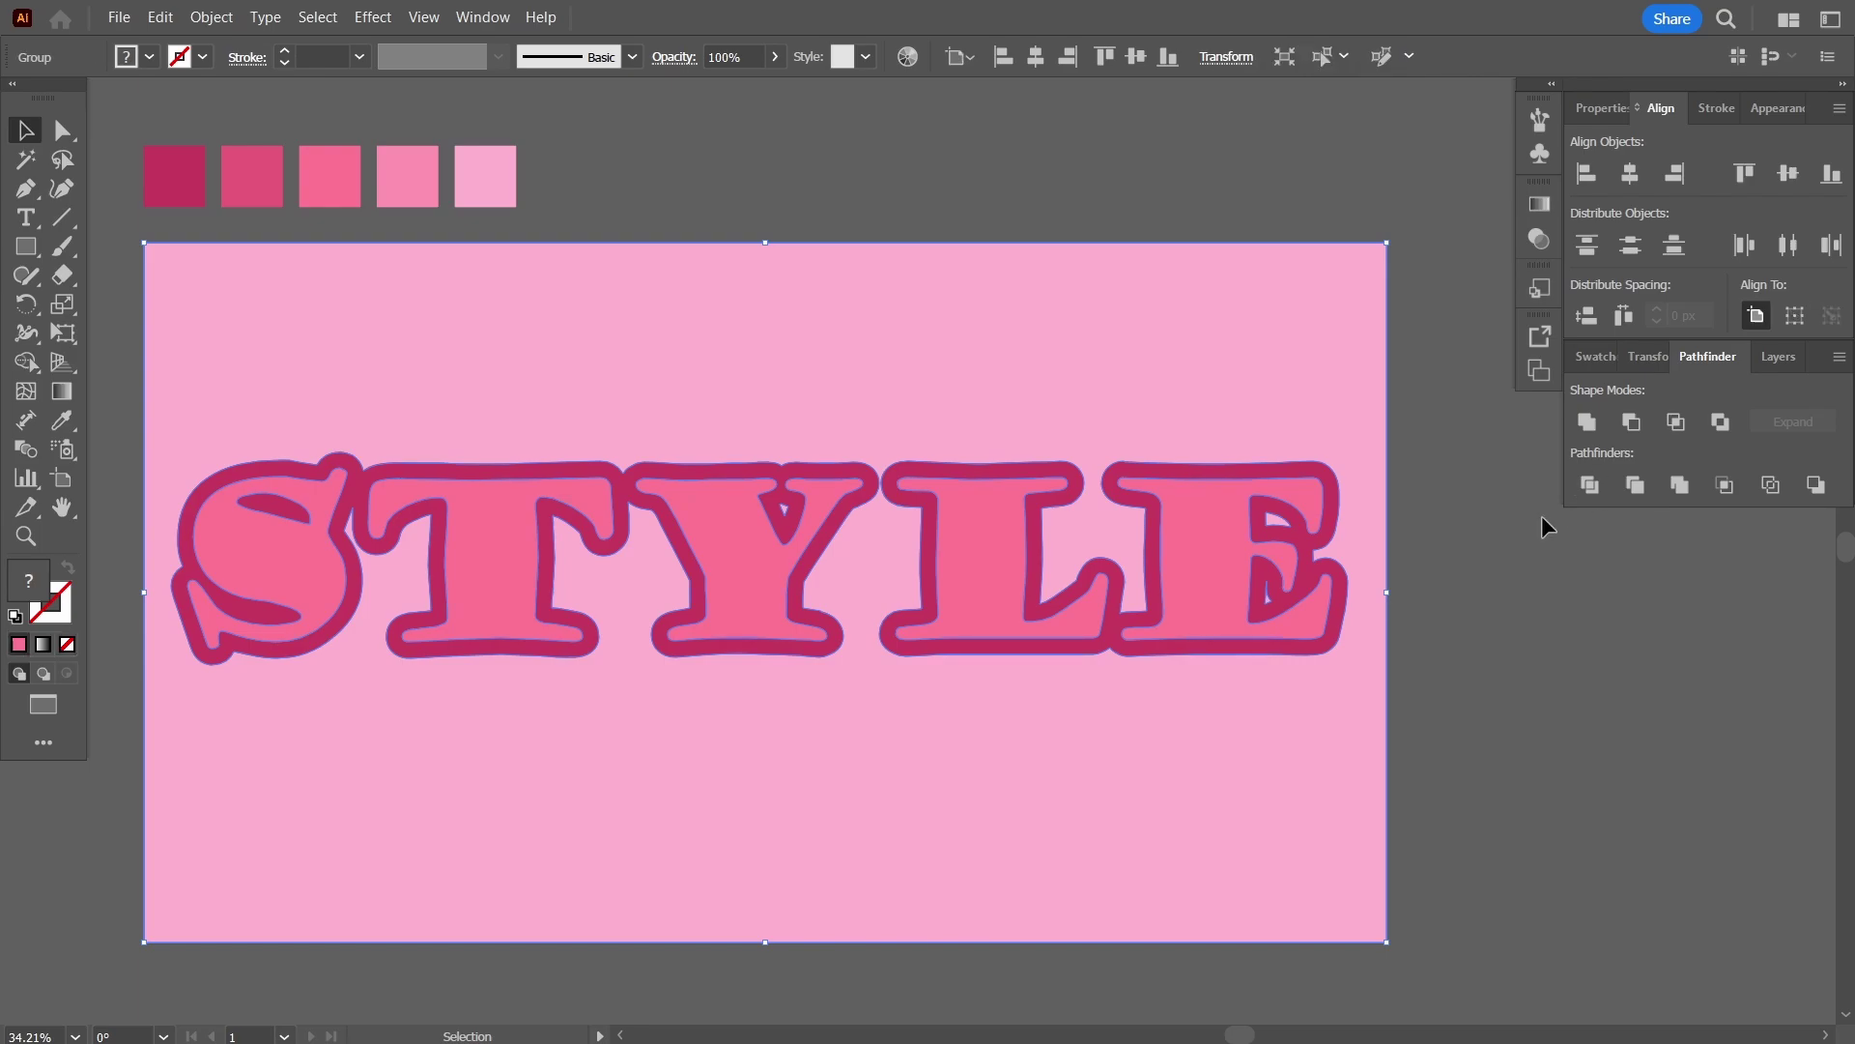
pyautogui.click(1541, 514)
# Ungroup the divided pieces, move the inner E and LE outline pieces aside, and deselect.
pyautogui.click(1228, 589)
pyautogui.rightClick(1217, 570)
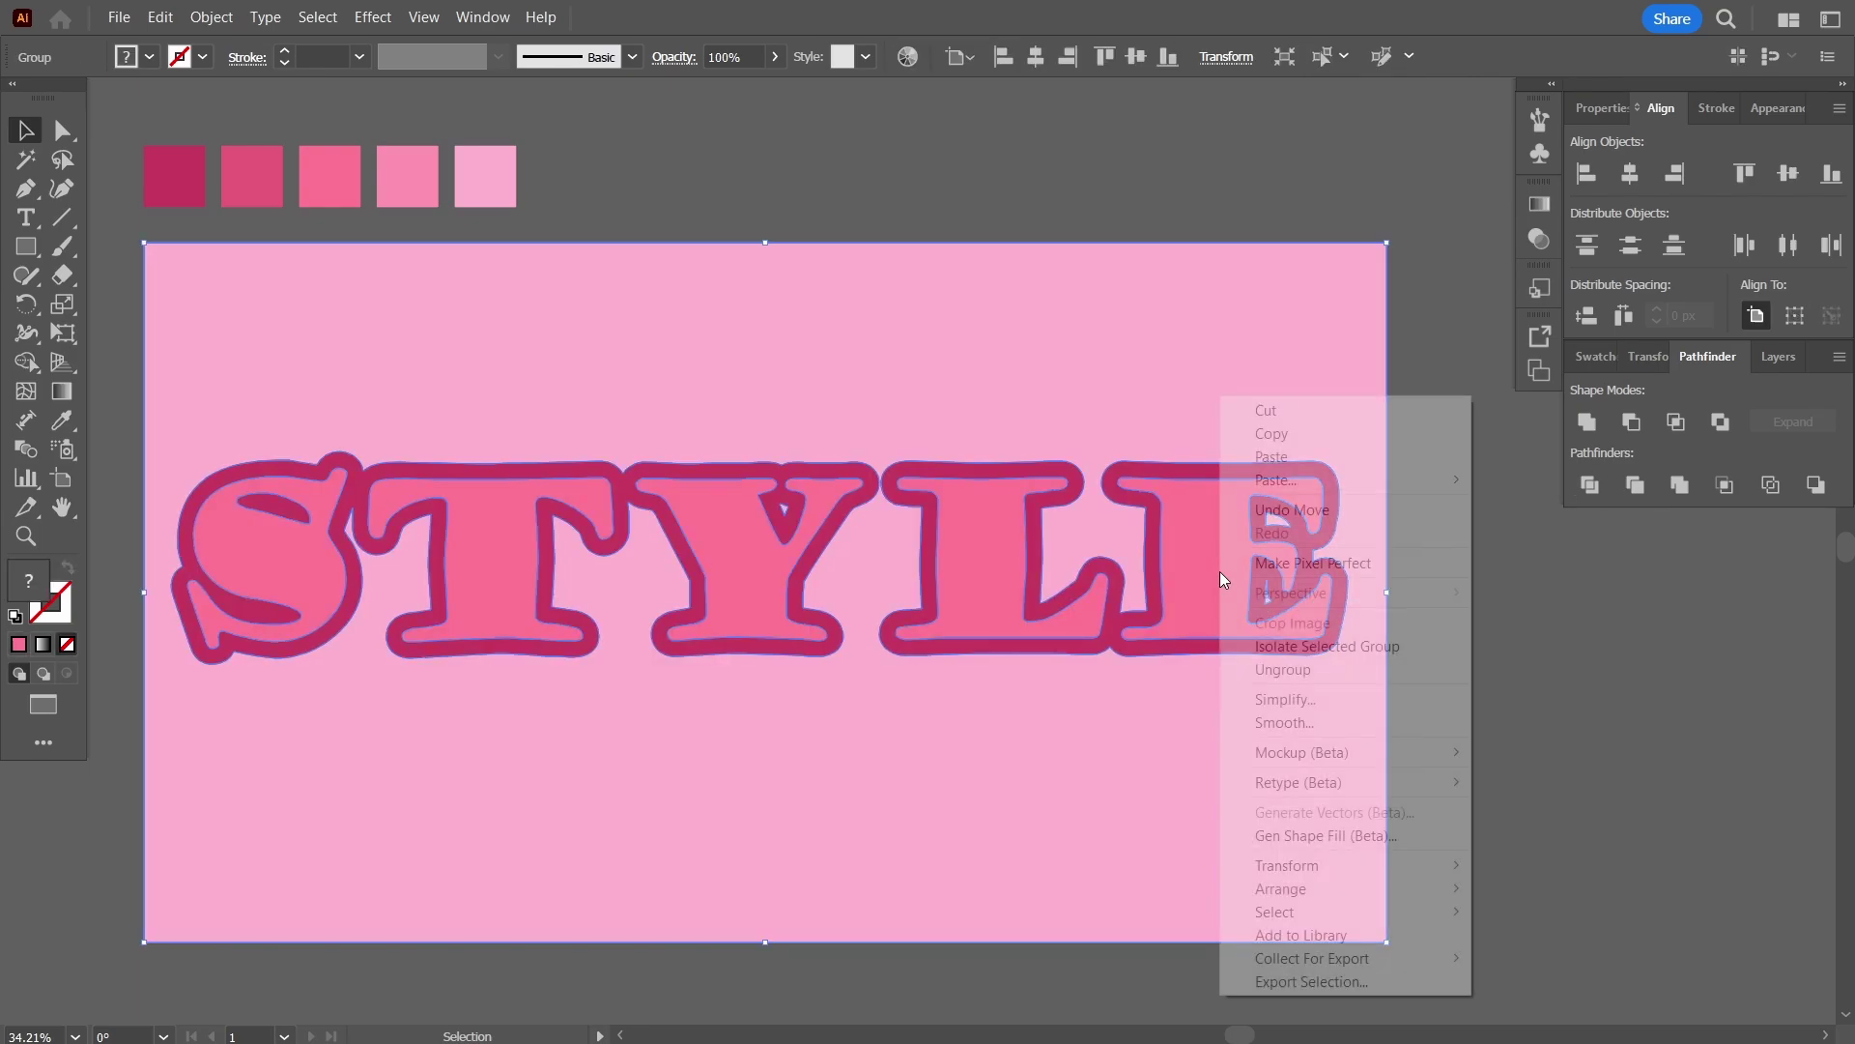
pyautogui.click(1285, 669)
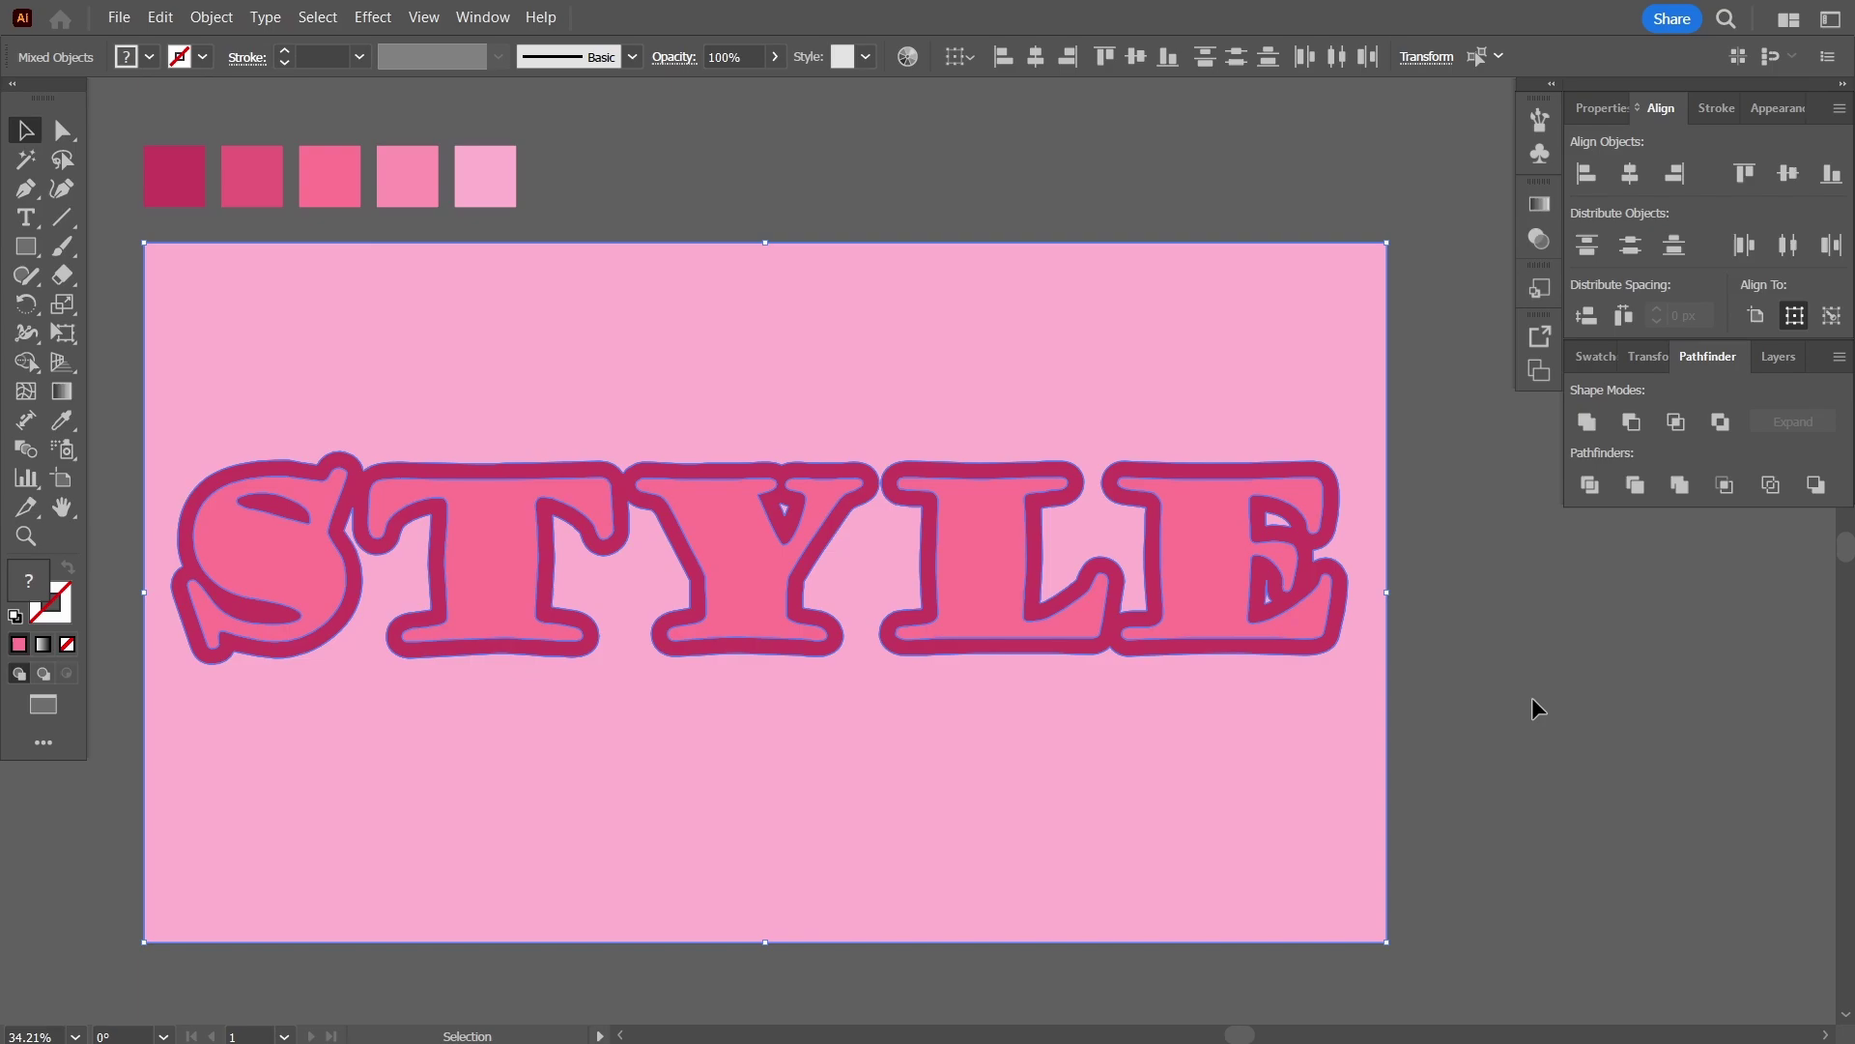
pyautogui.click(1532, 698)
pyautogui.click(1197, 574)
pyautogui.moveTo(1196, 580); pyautogui.dragTo(1411, 633)
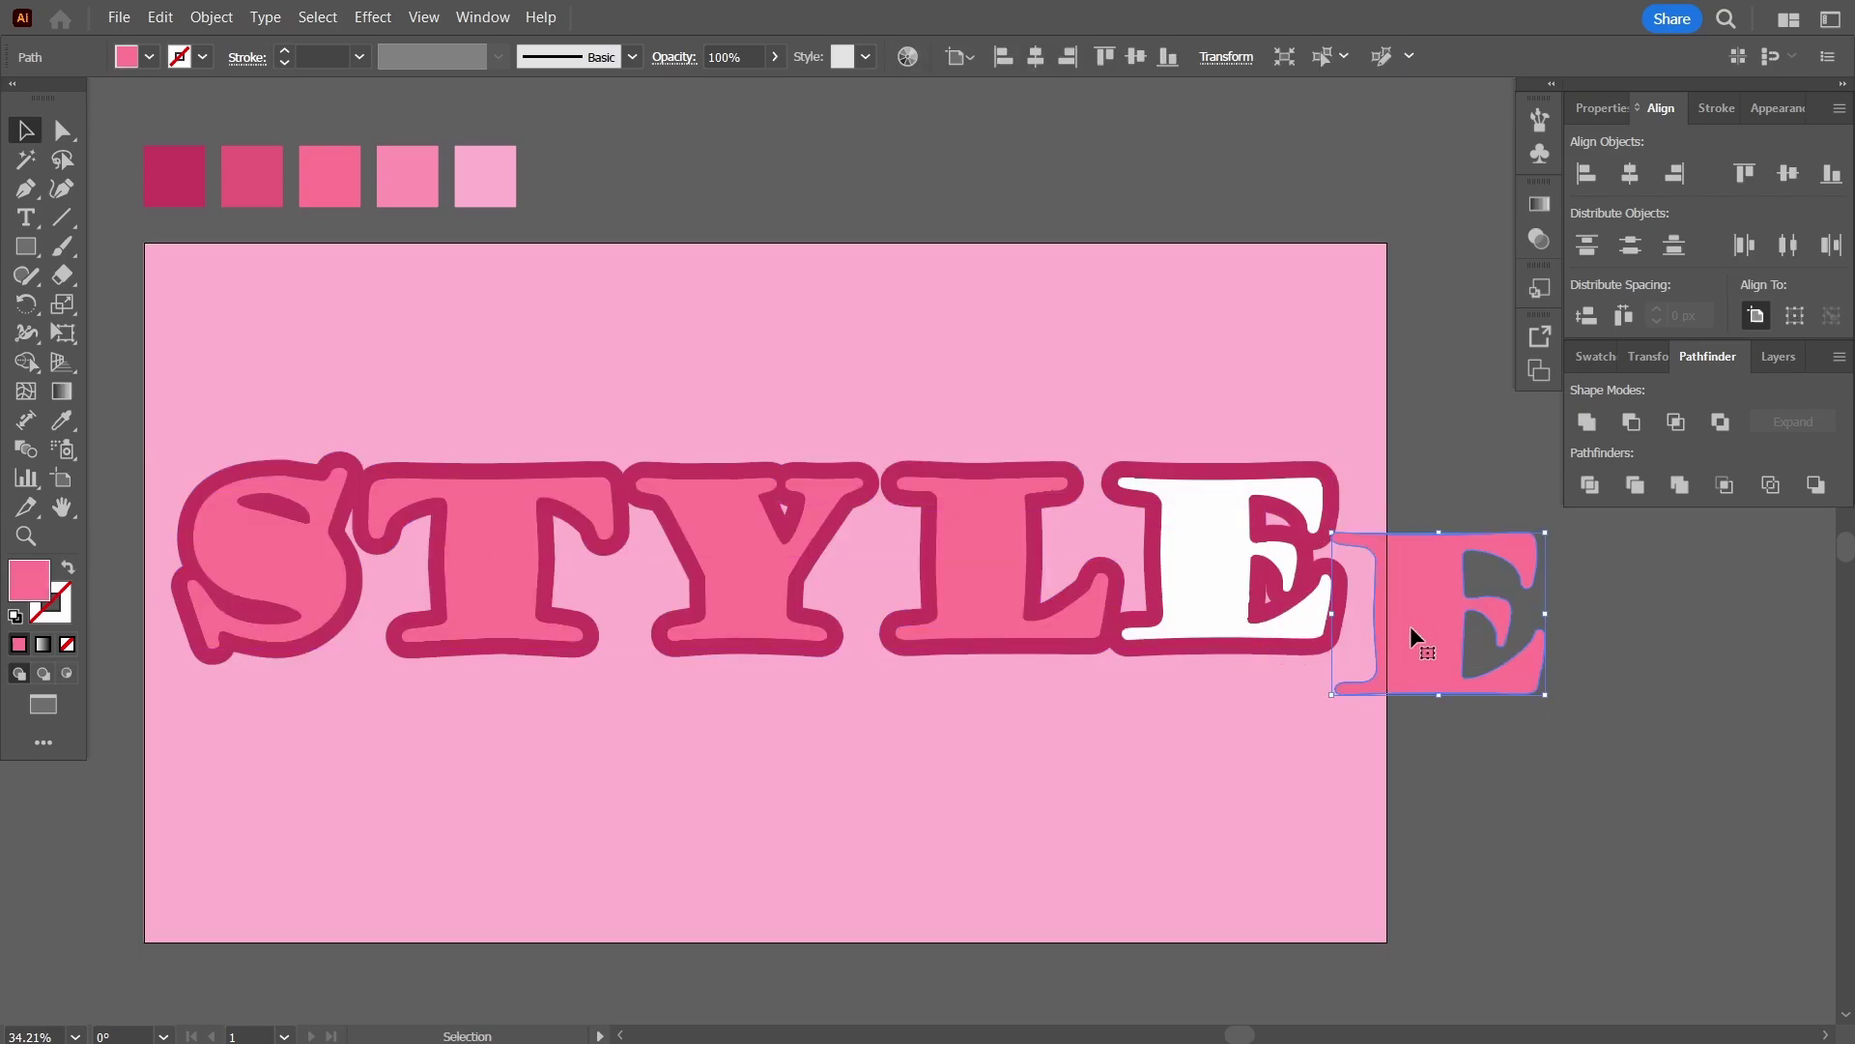
pyautogui.moveTo(1093, 478); pyautogui.dragTo(1068, 682)
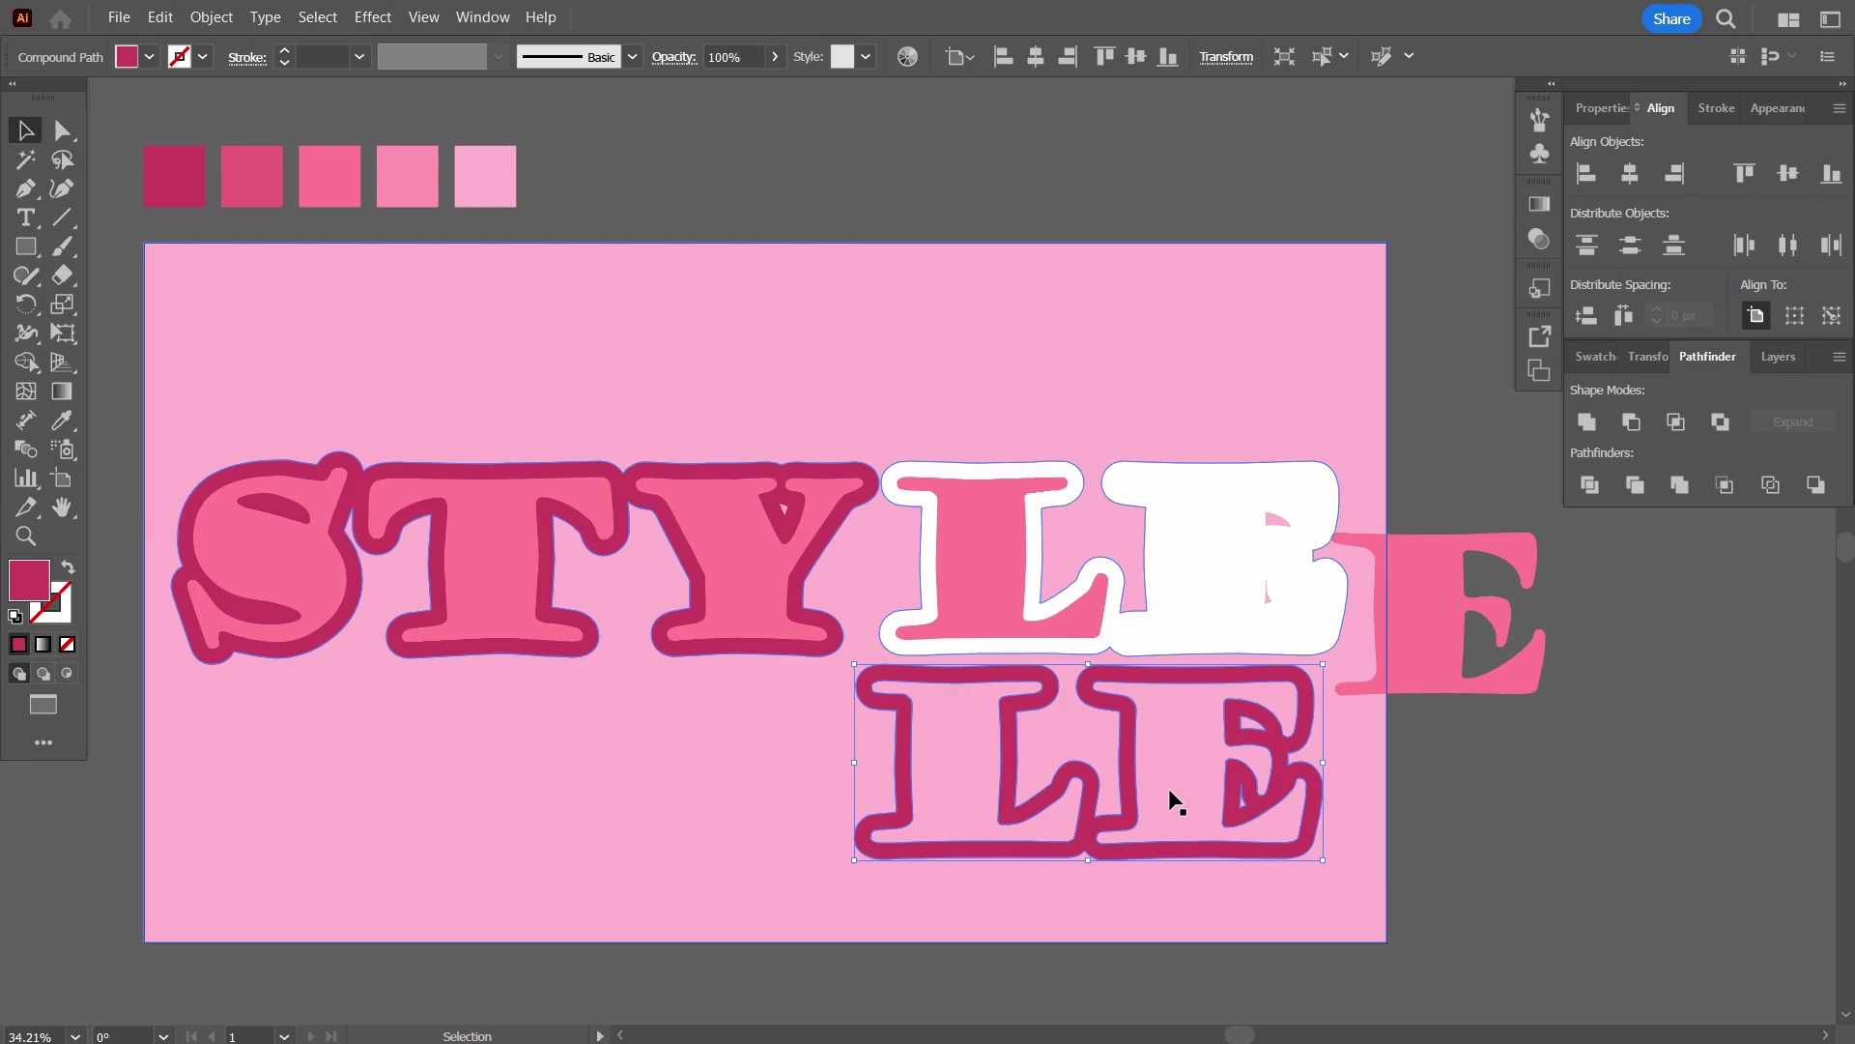
pyautogui.press('a')
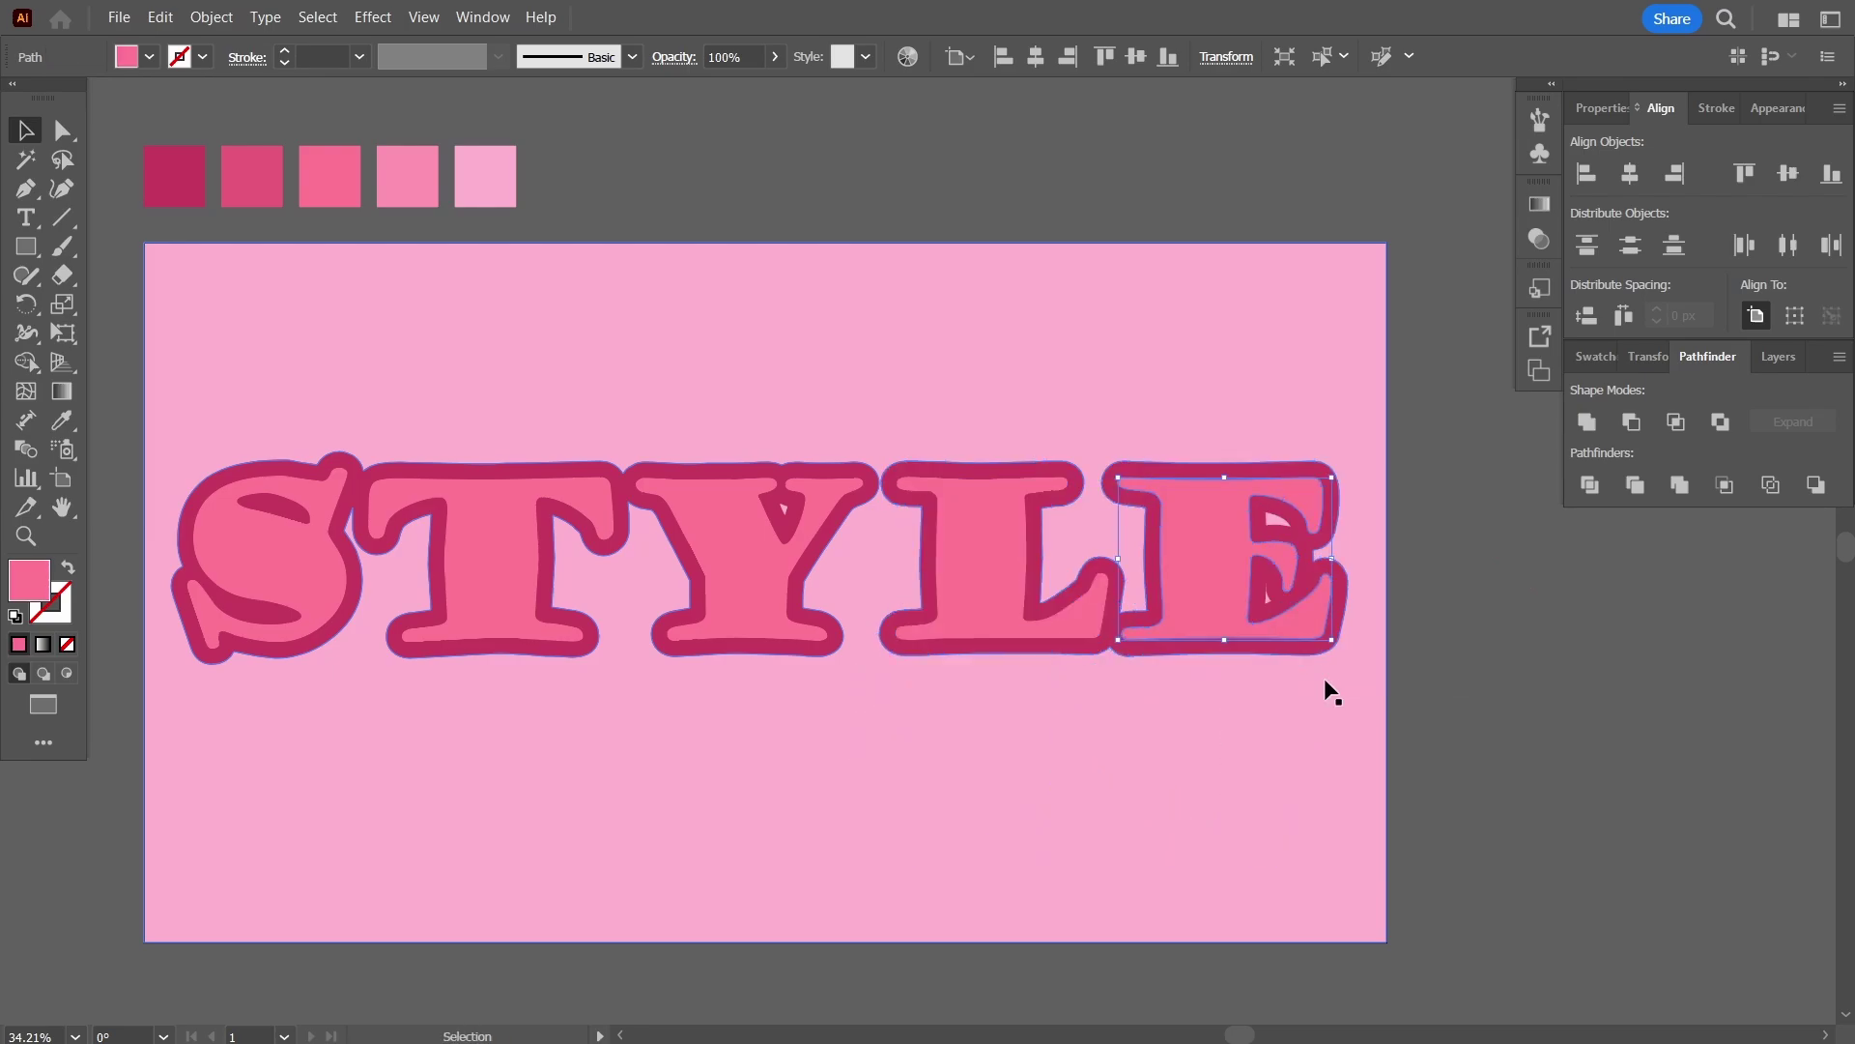
pyautogui.click(1334, 676)
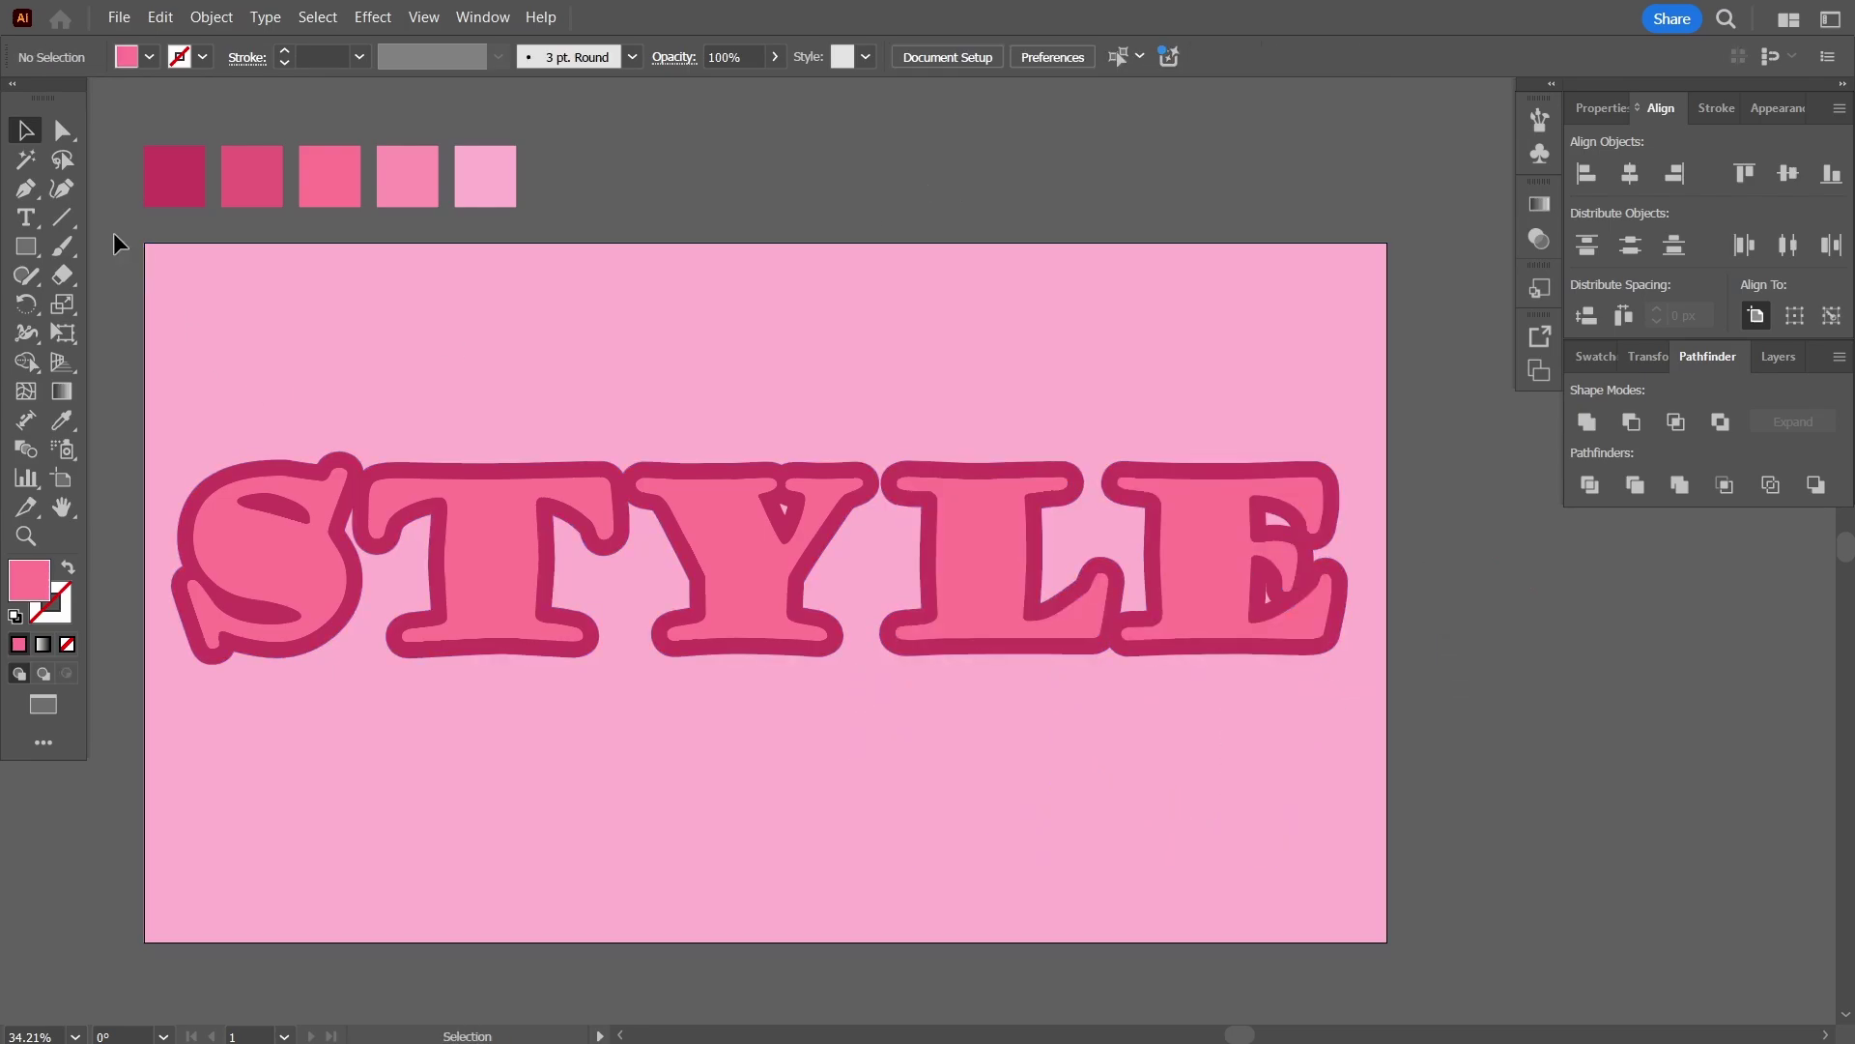
# Give all artwork a Multiply drop shadow: 75% opacity, 7 px X/Y offsets, 5 px blur.
pyautogui.hotkey('ctrl', 'a')
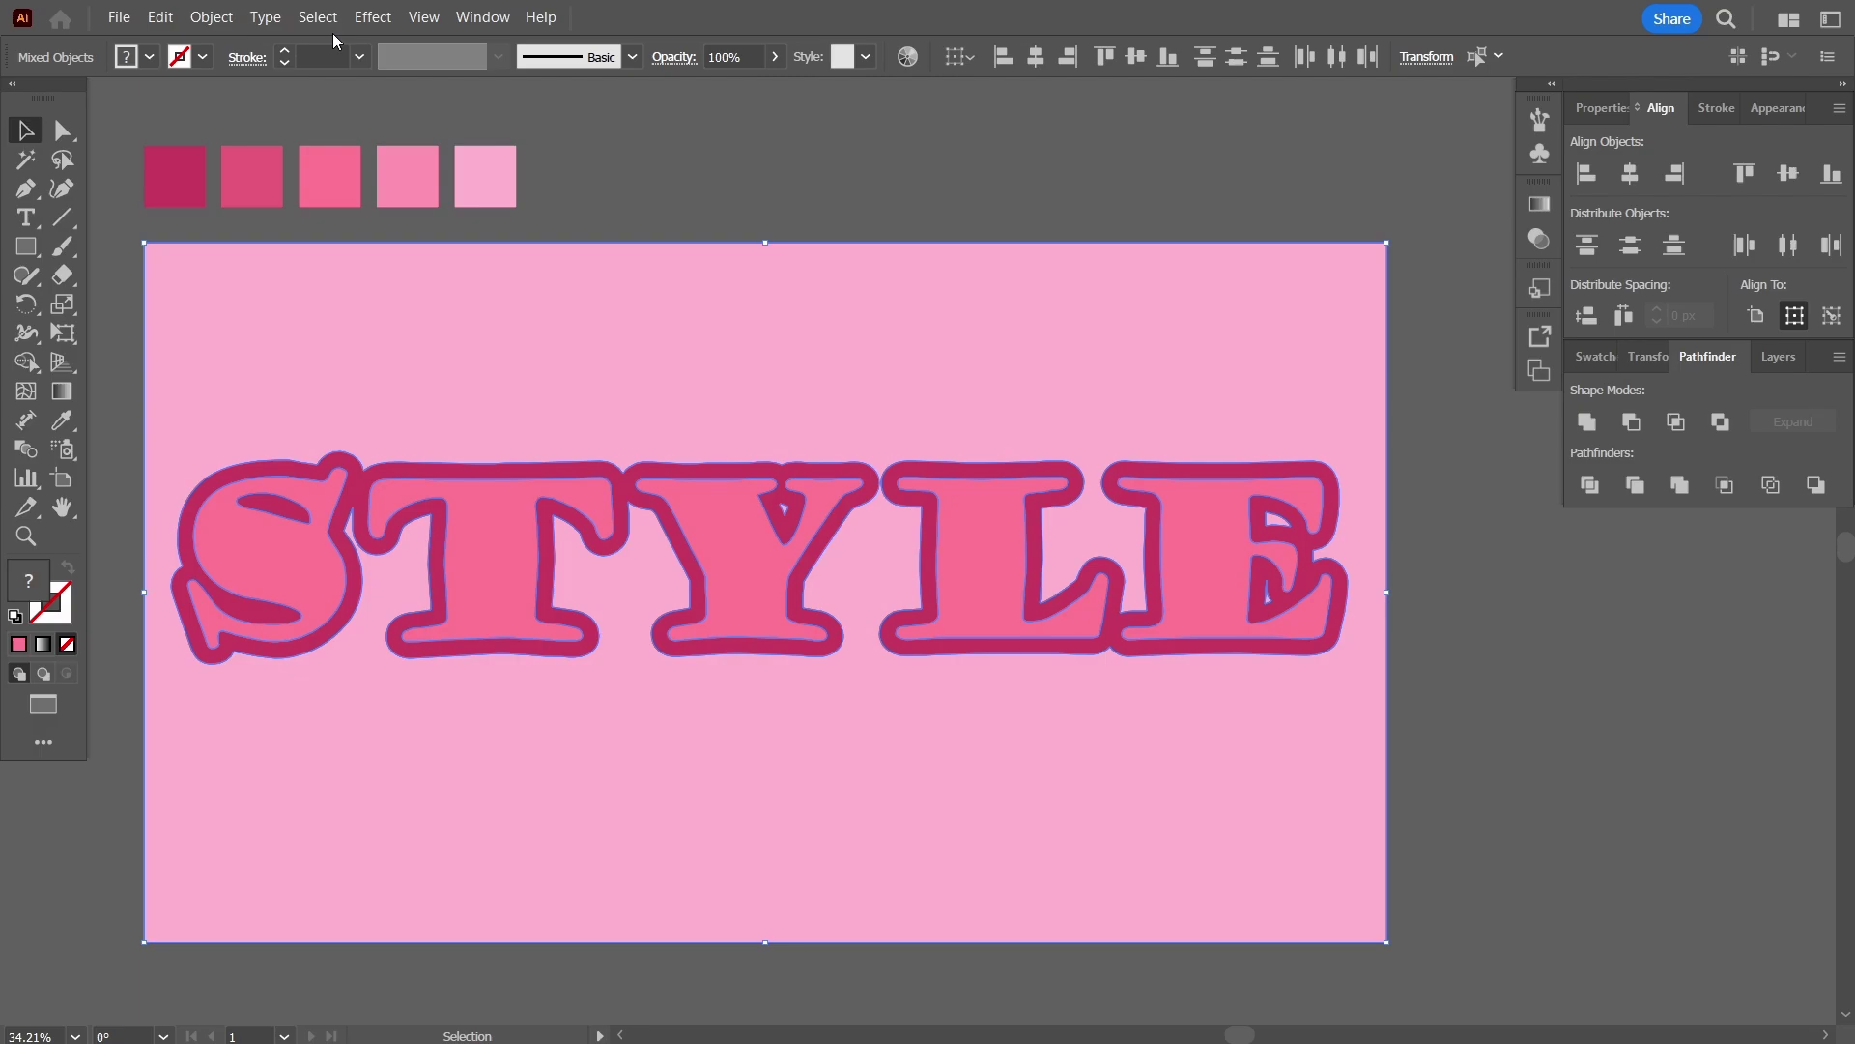
pyautogui.click(375, 18)
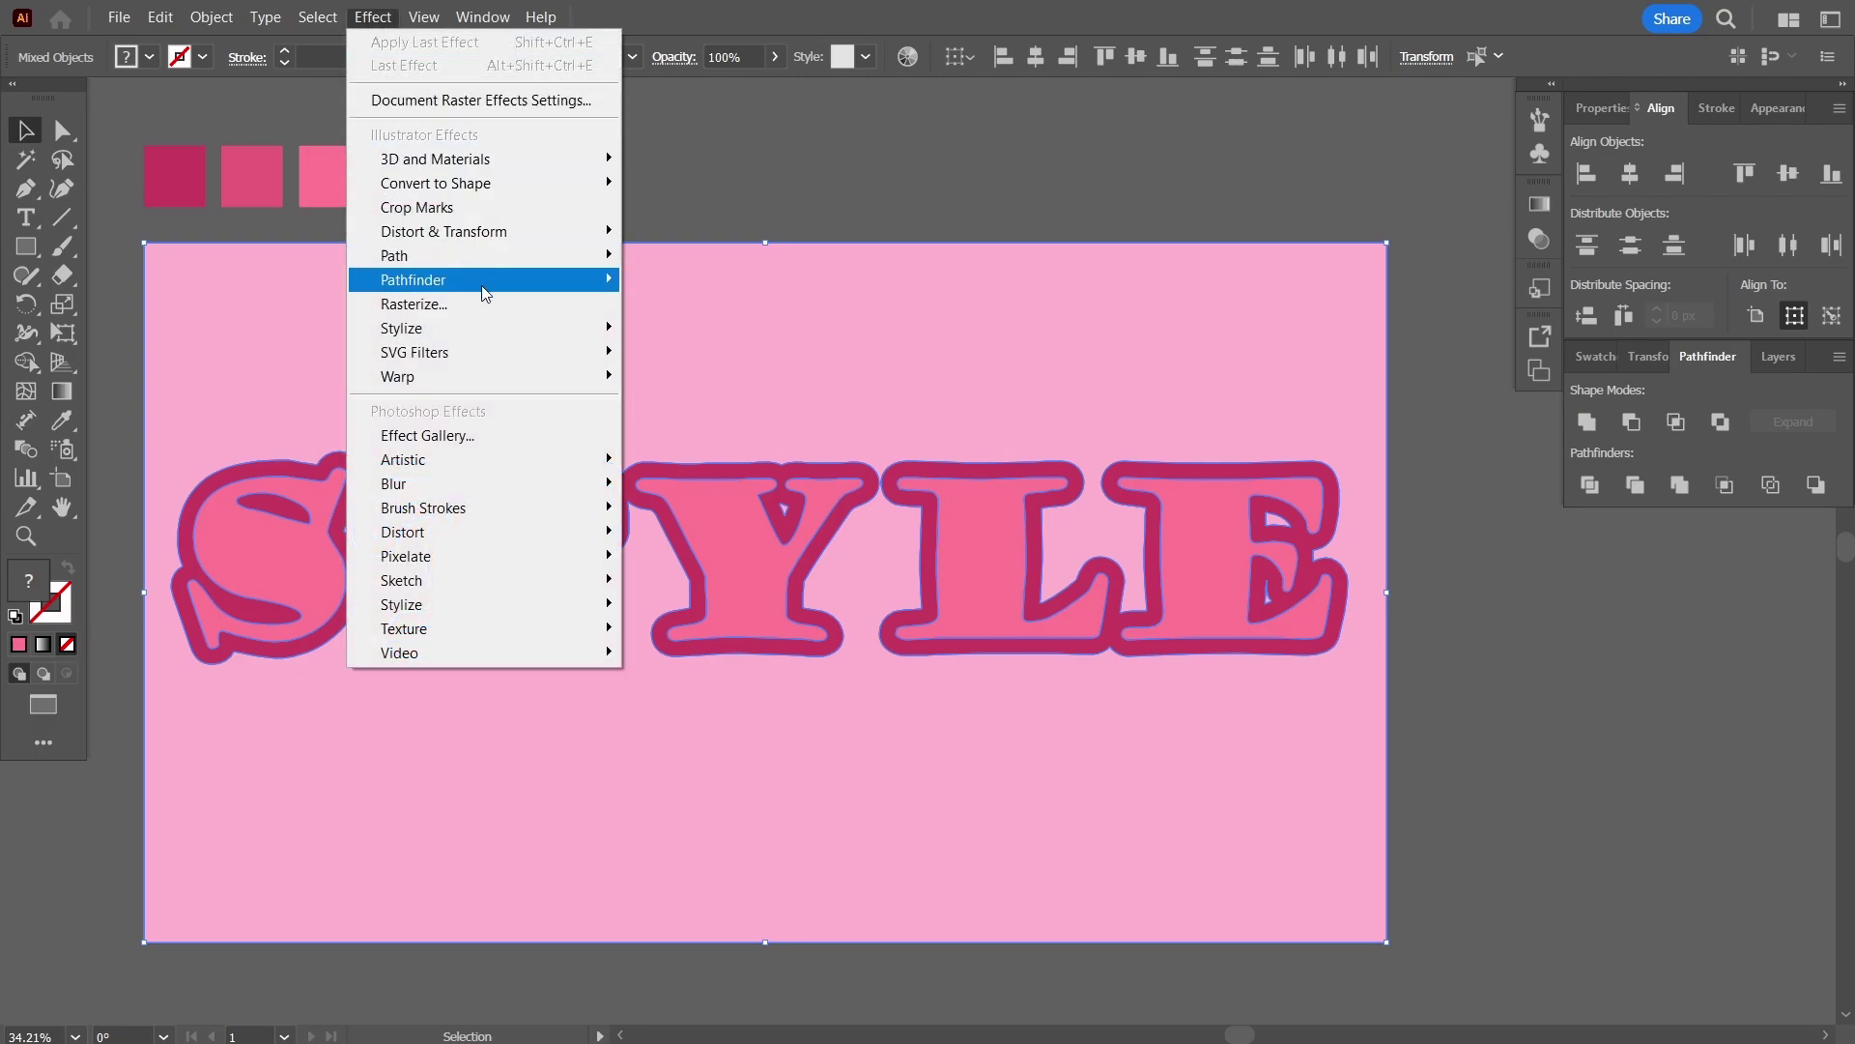
pyautogui.moveTo(502, 327)
pyautogui.click(676, 334)
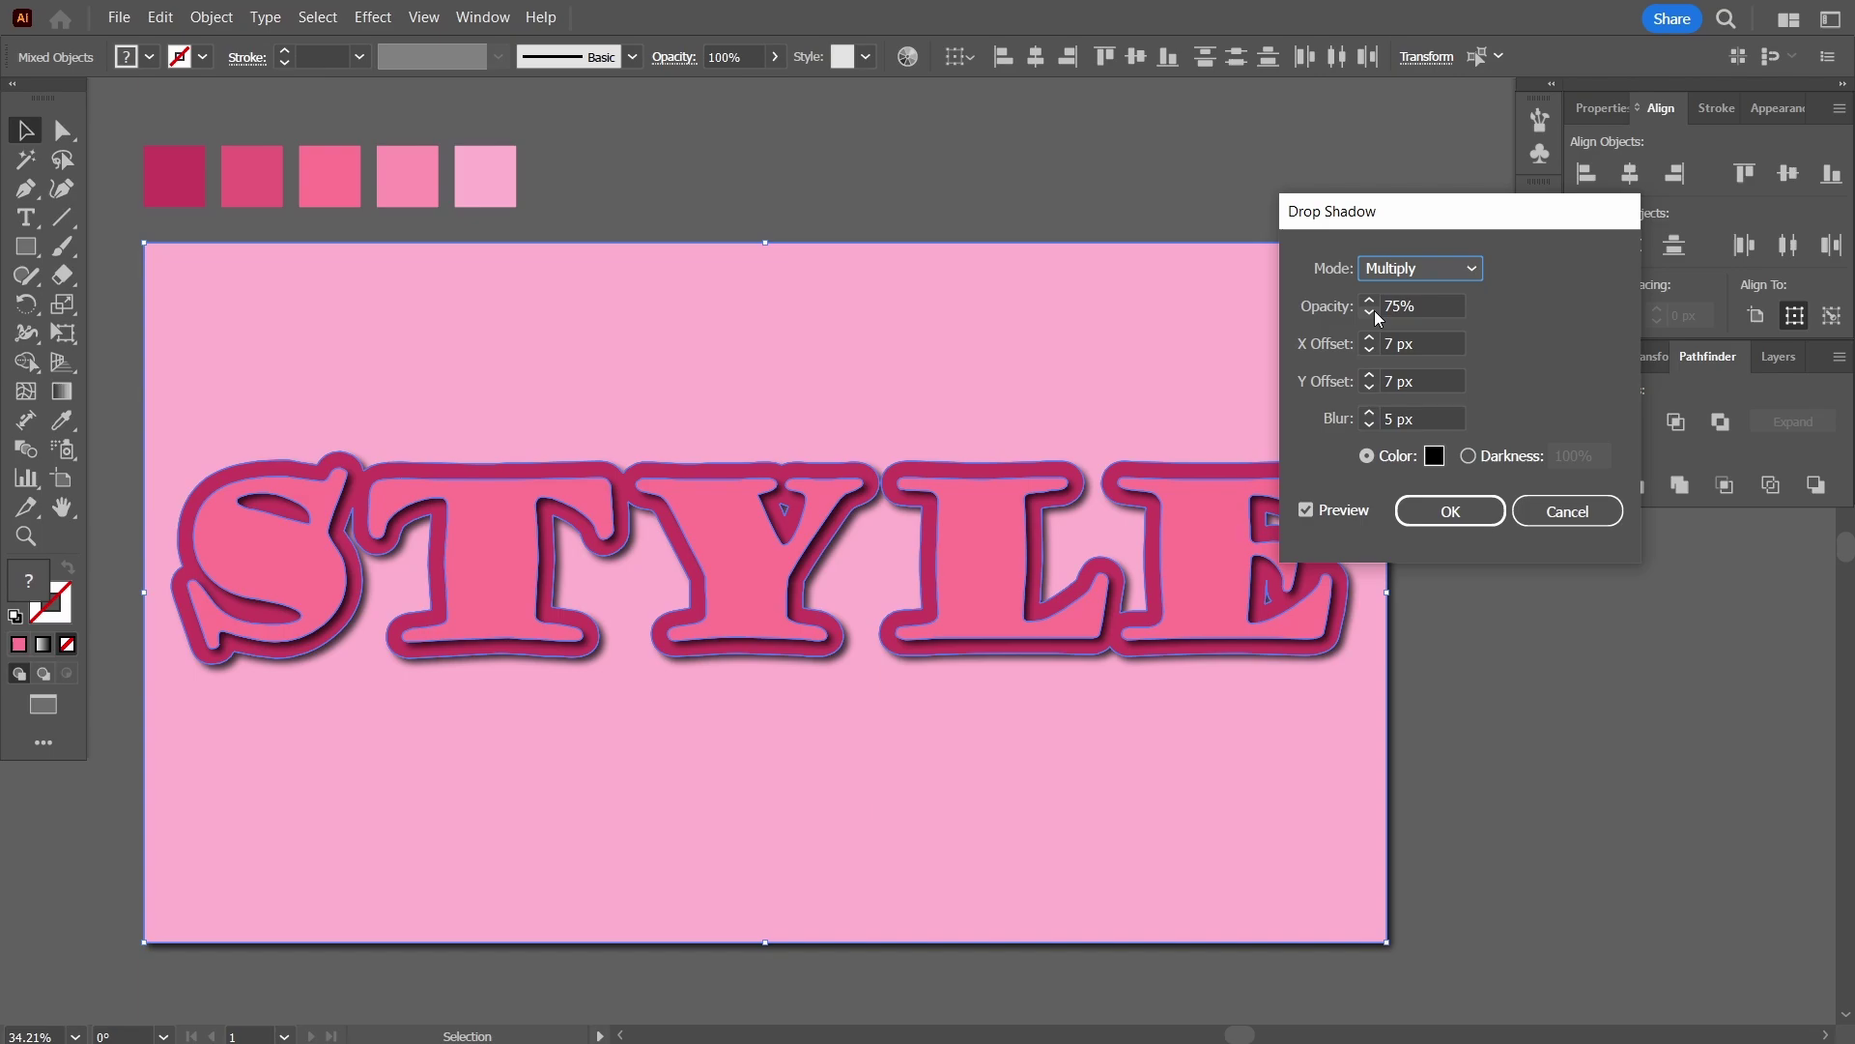
pyautogui.click(1449, 511)
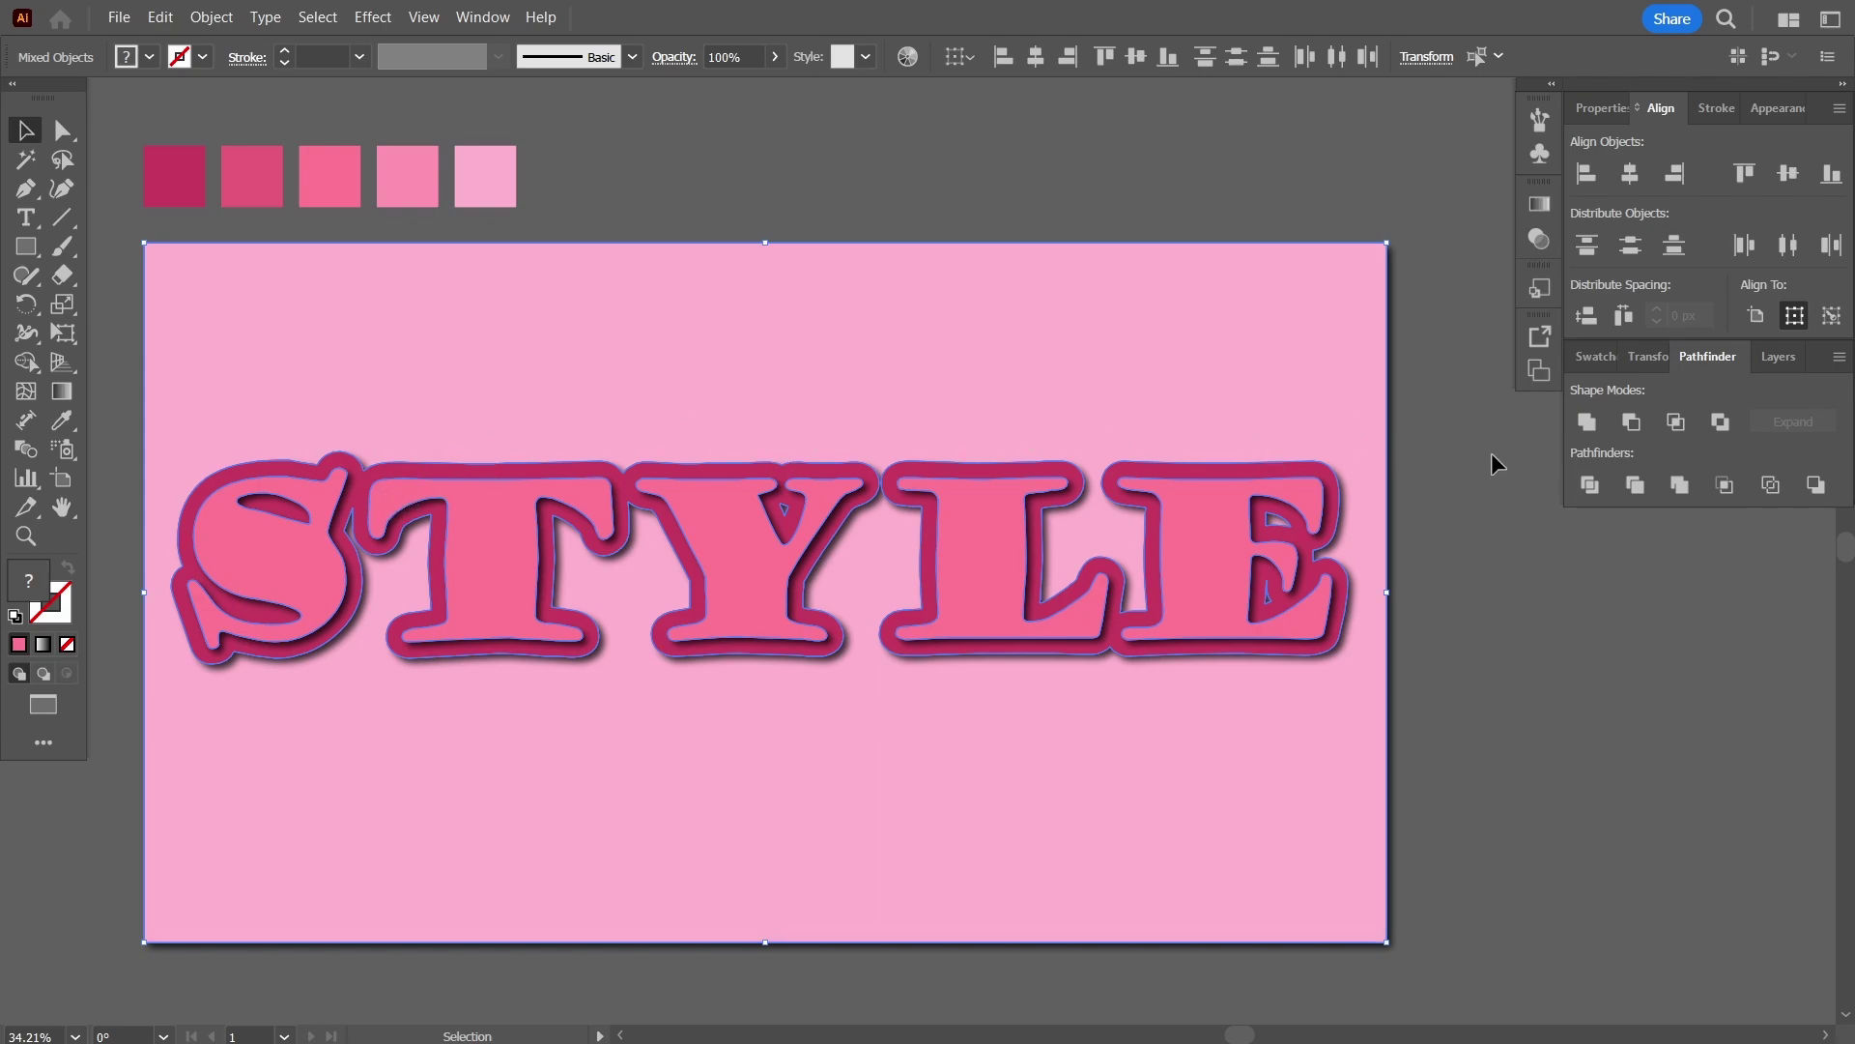
pyautogui.click(1463, 492)
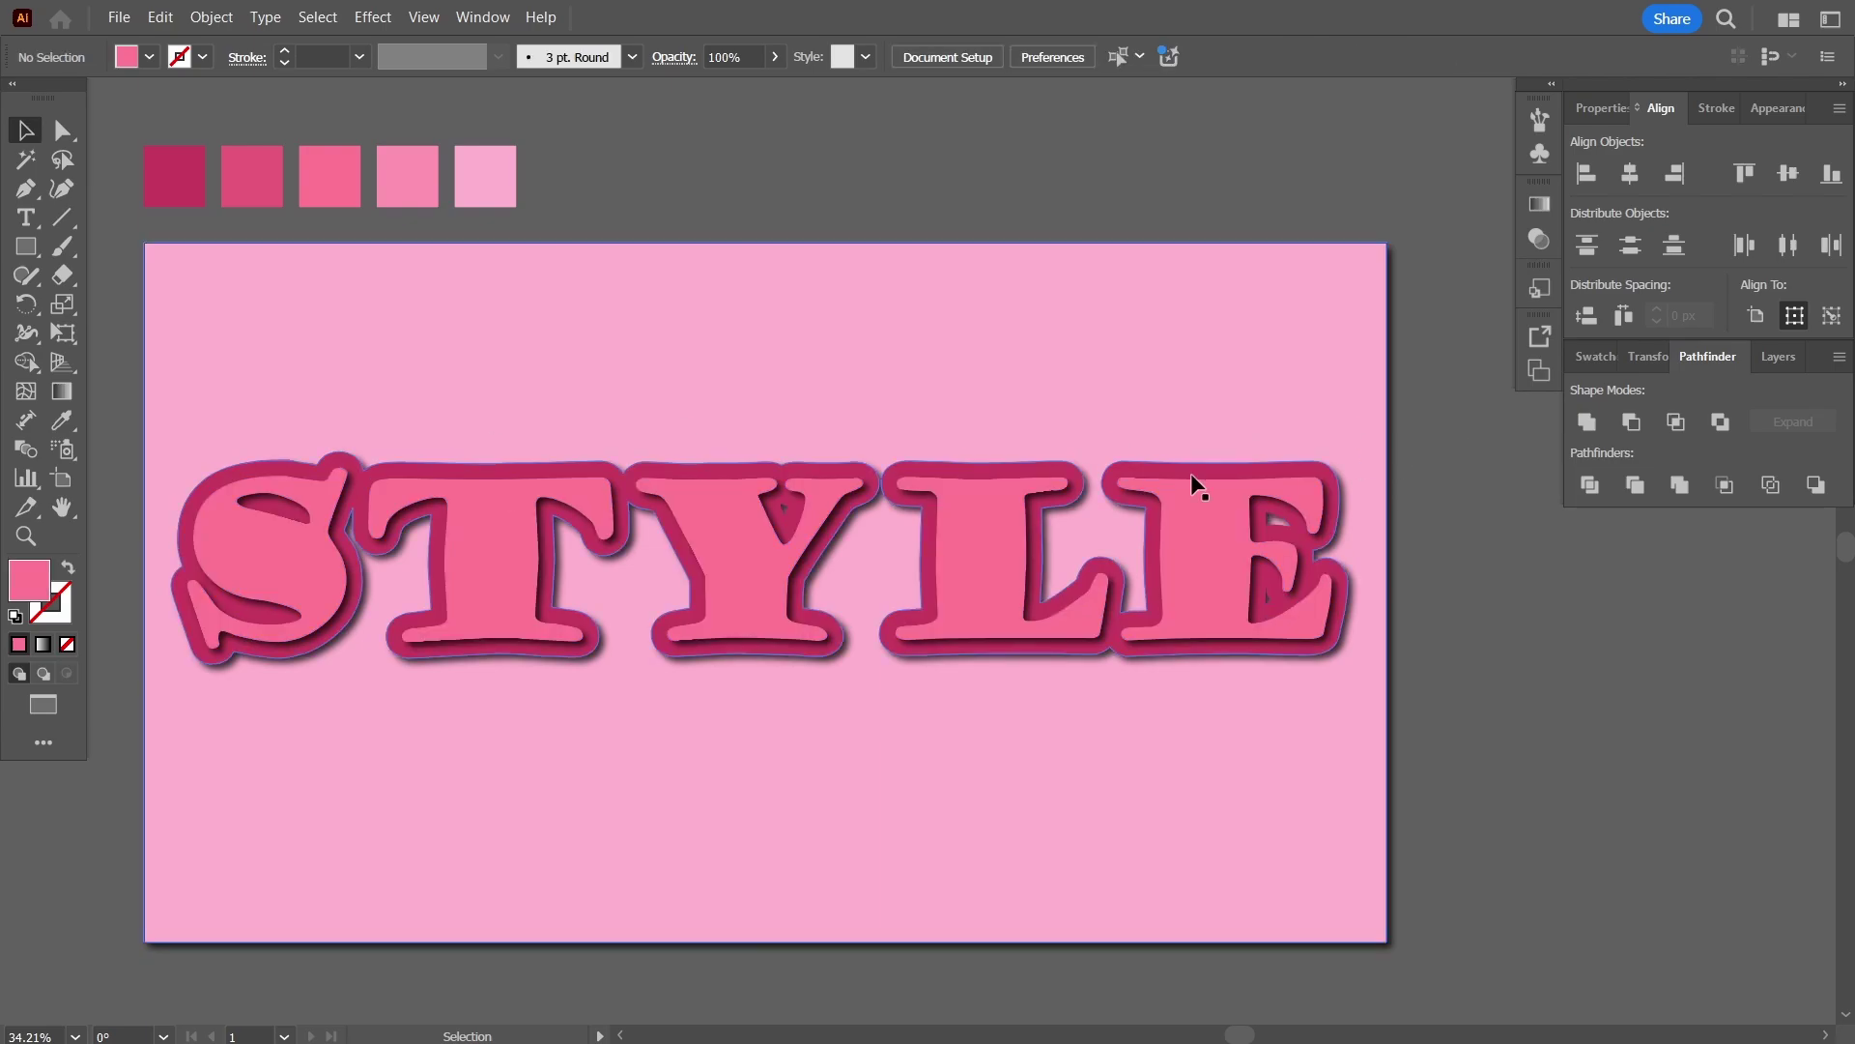
# Send the S letter shape to the back via Arrange.
pyautogui.click(289, 563)
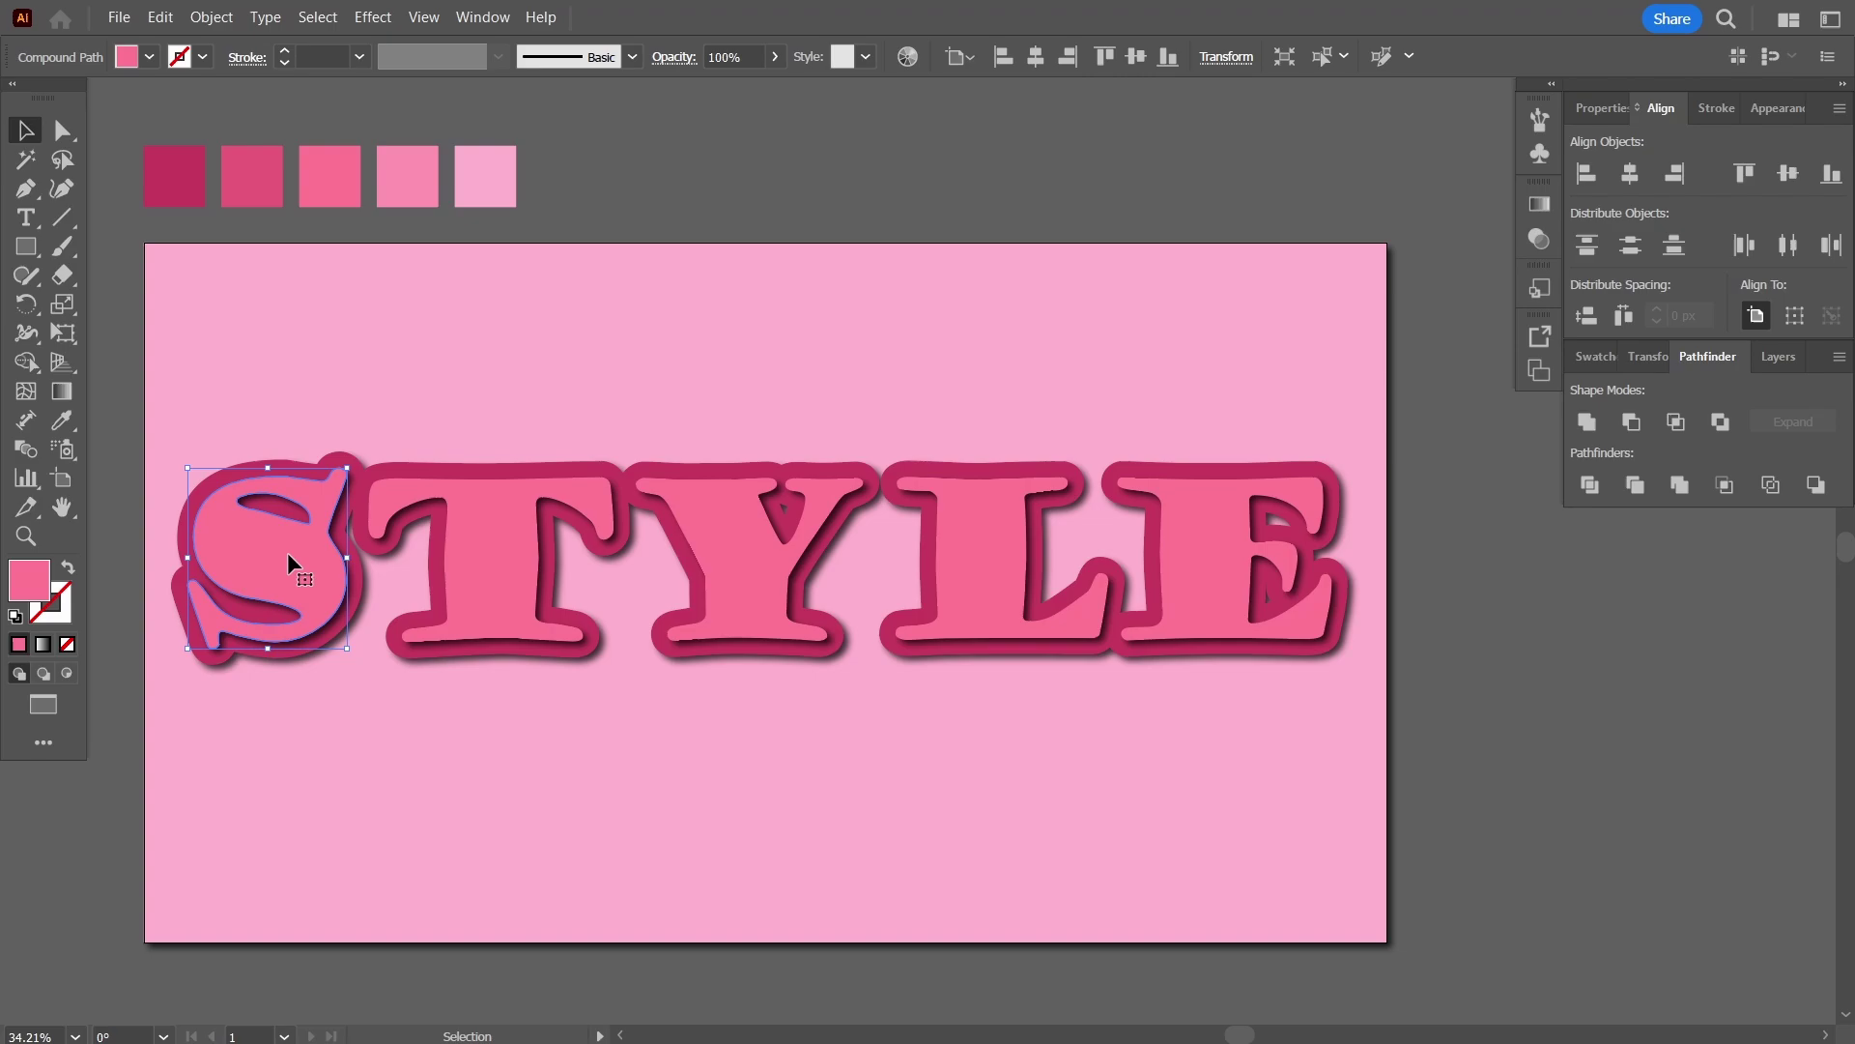
pyautogui.rightClick(288, 555)
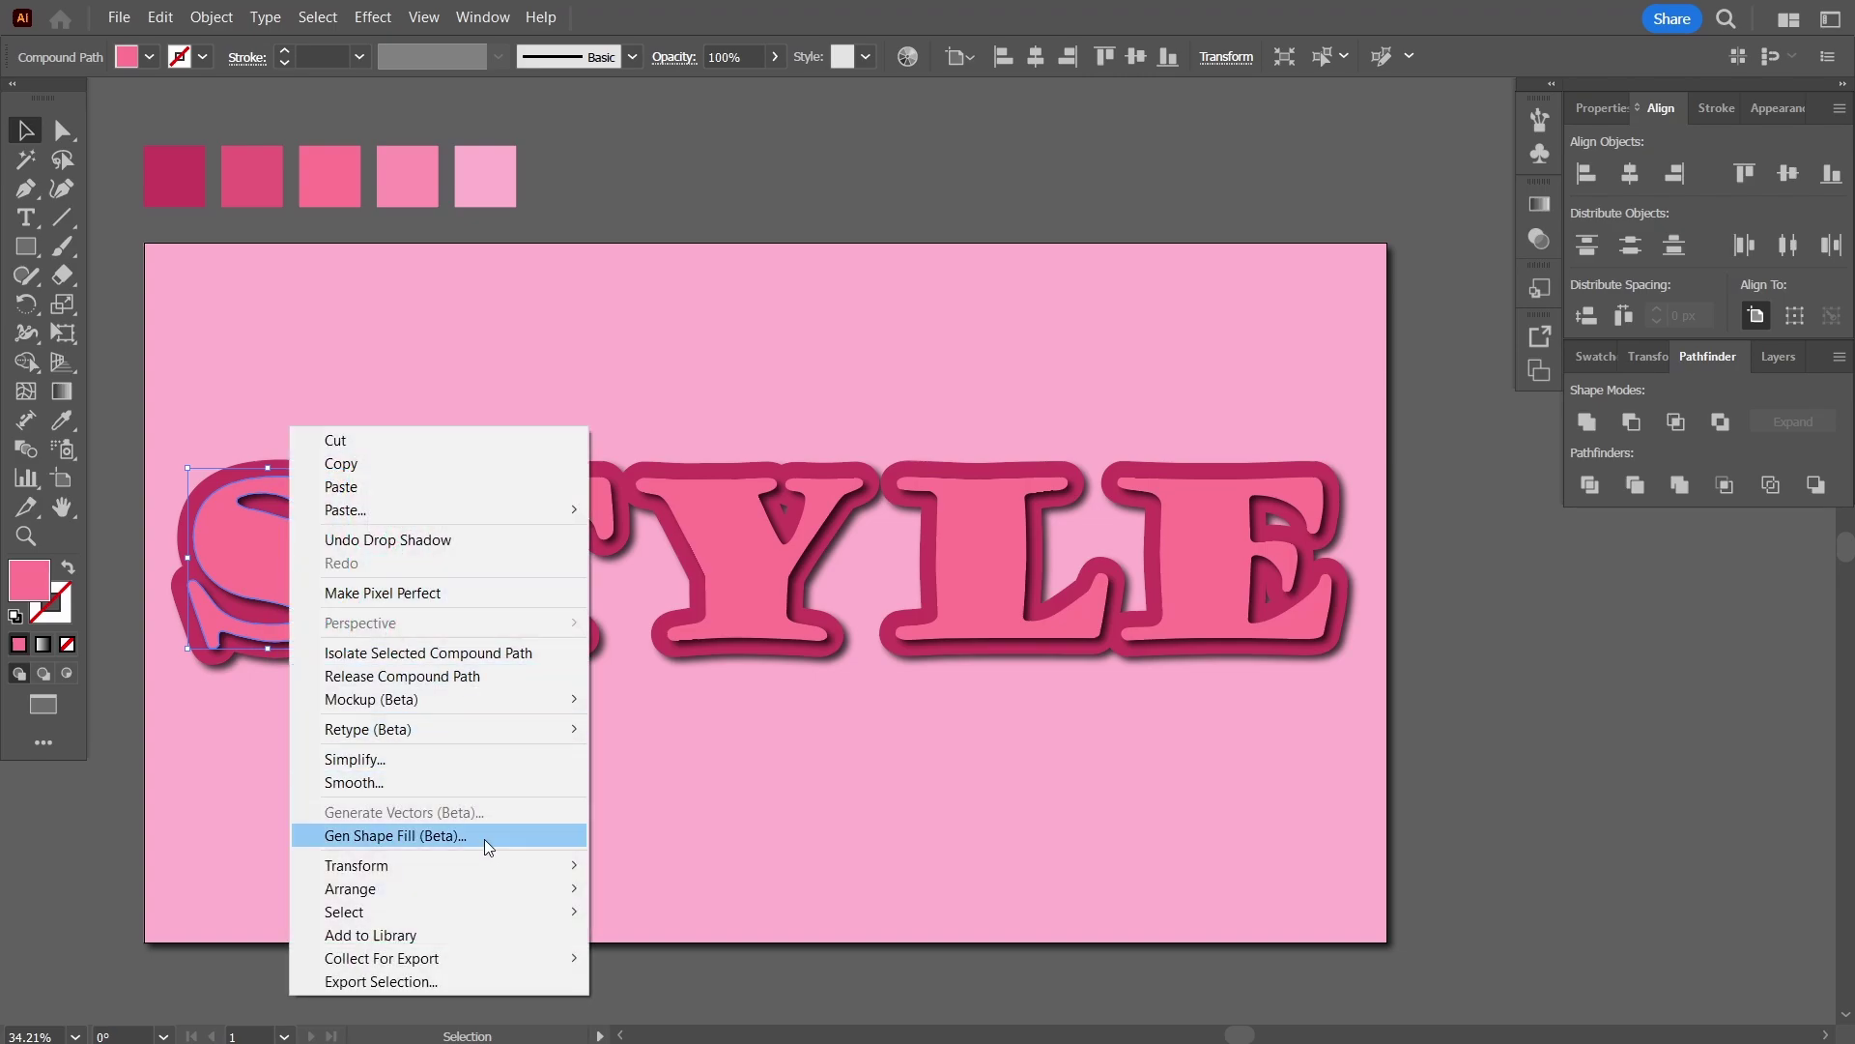
pyautogui.moveTo(515, 893)
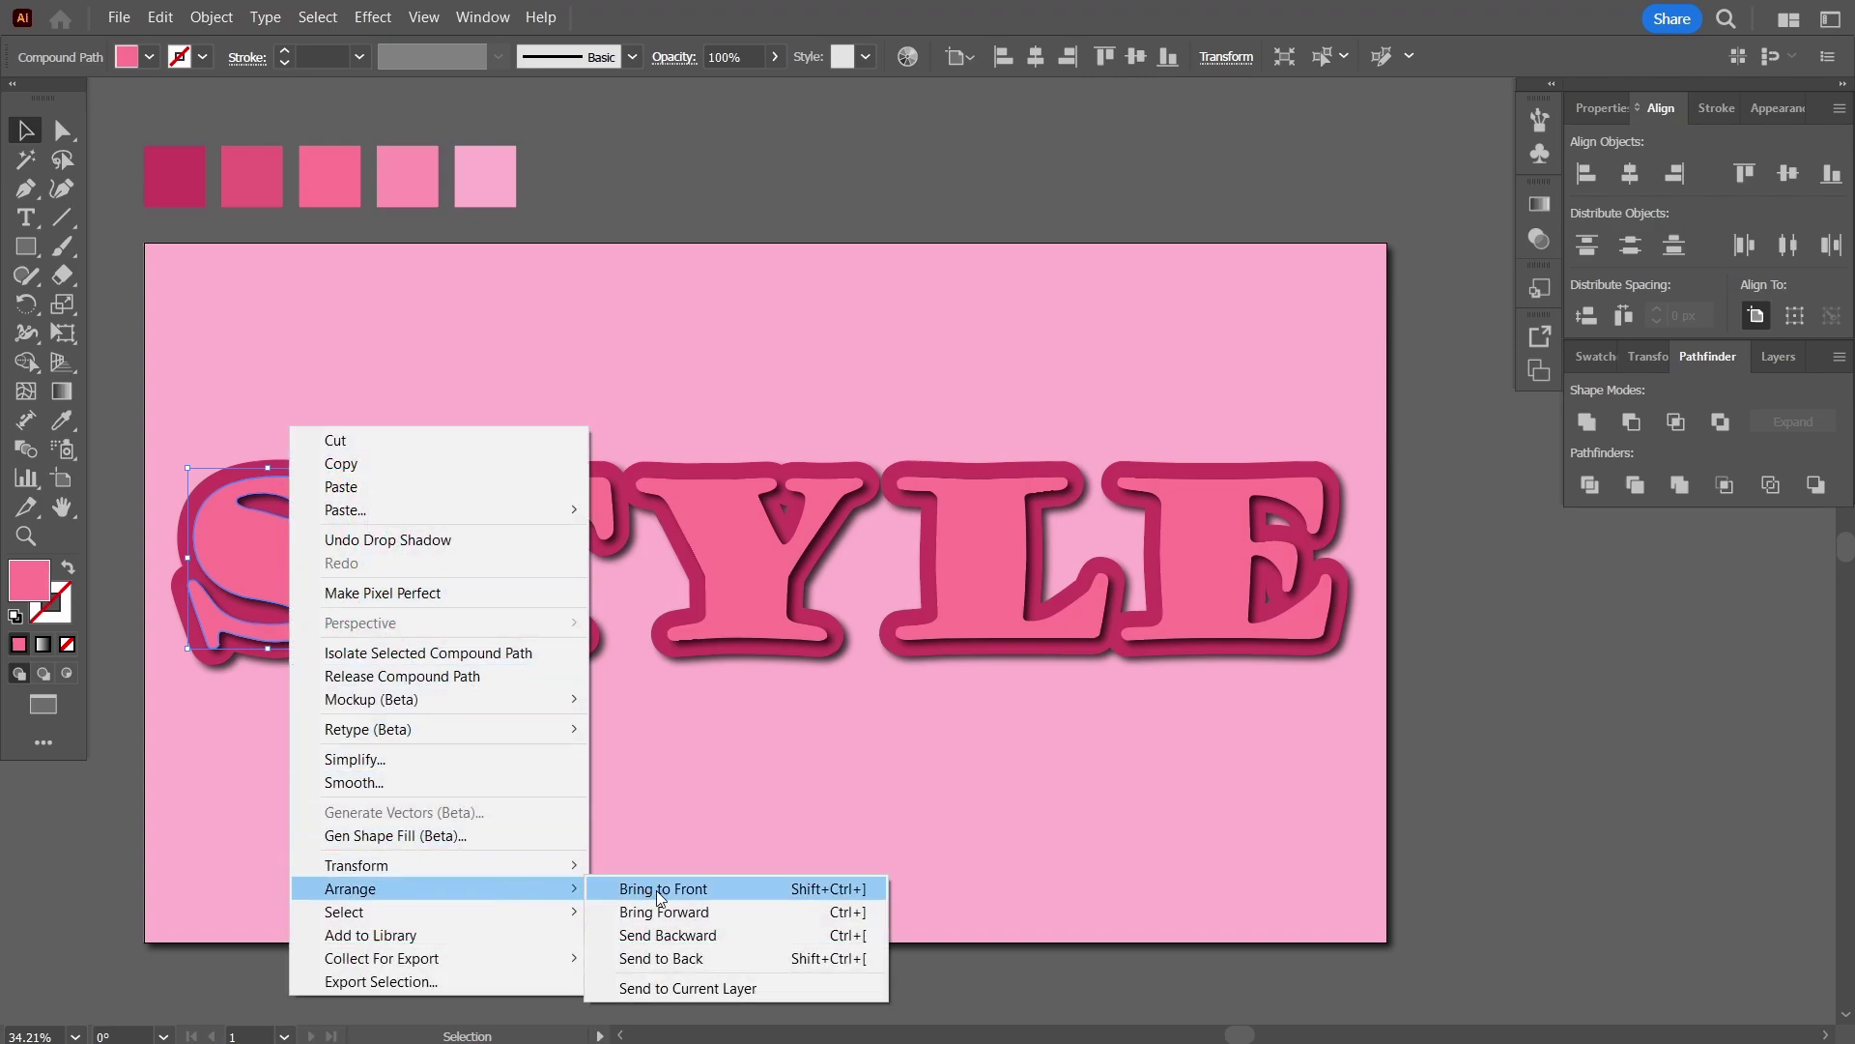
pyautogui.click(680, 957)
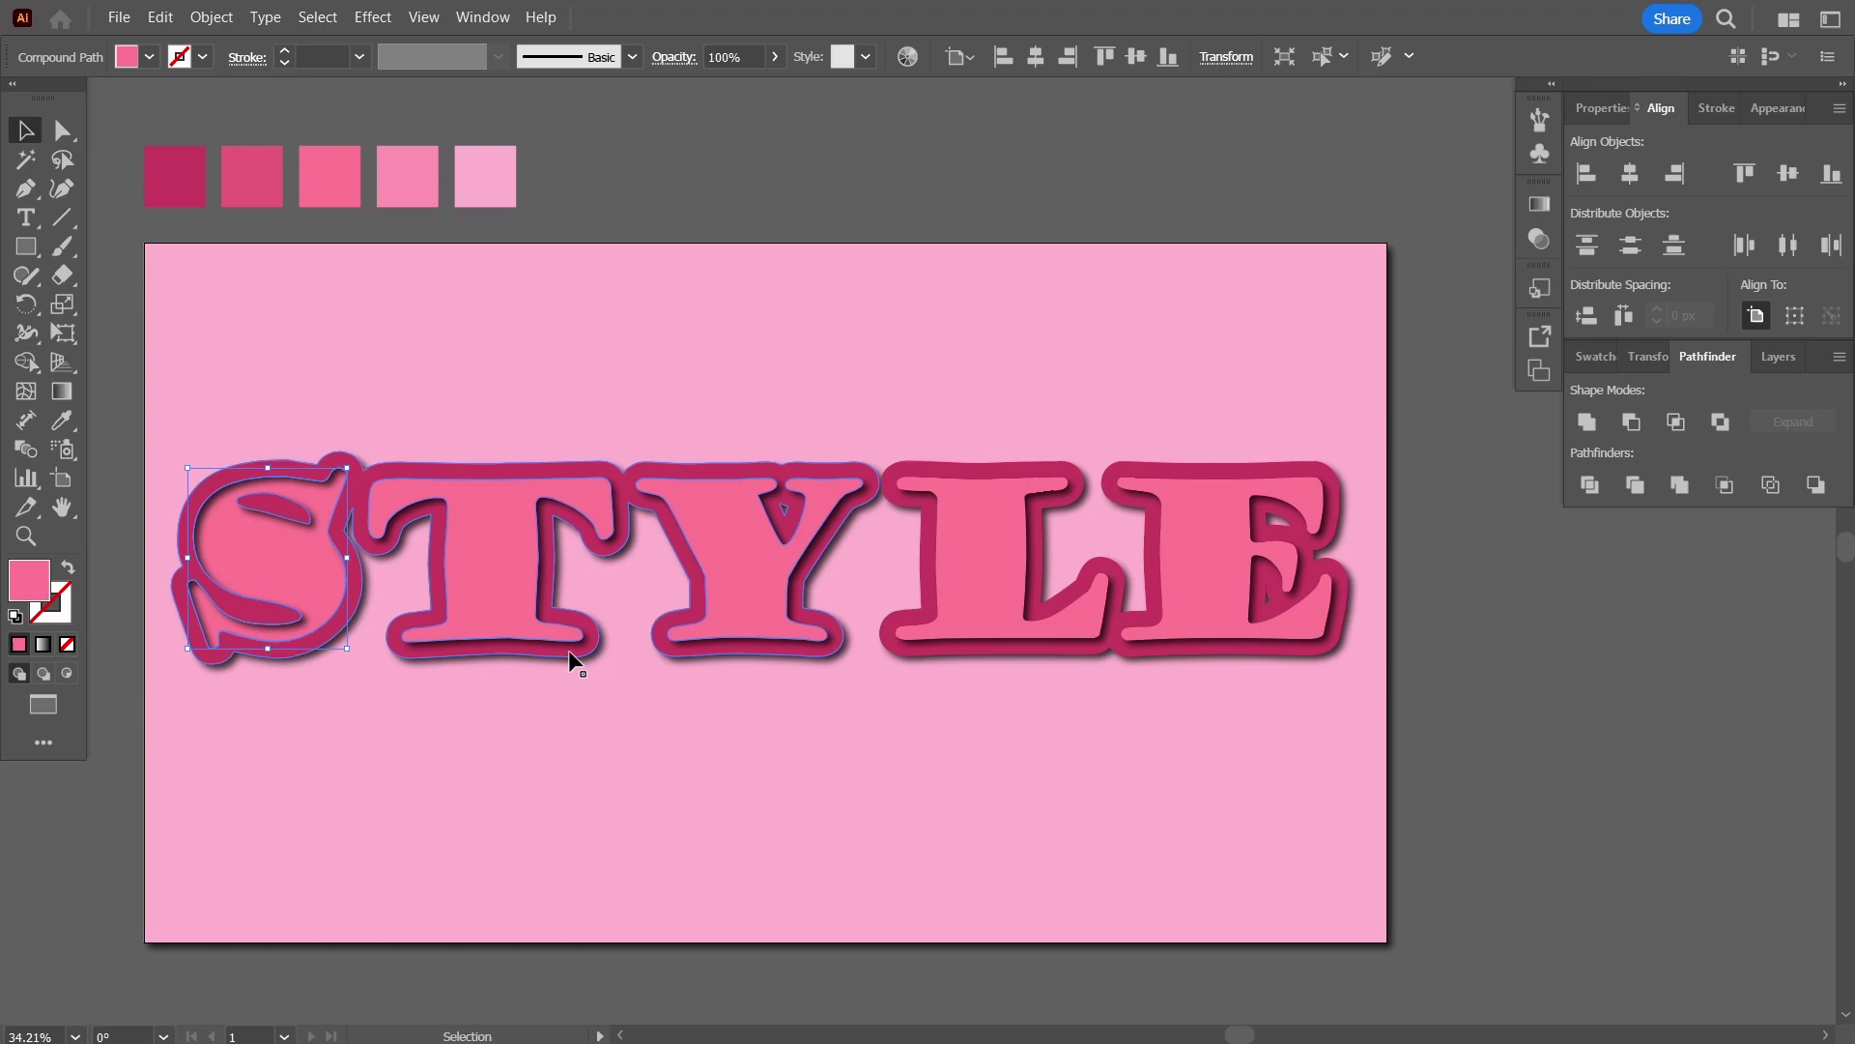
# Inspect the anchor points of the T and Y letter shapes.
pyautogui.click(501, 527)
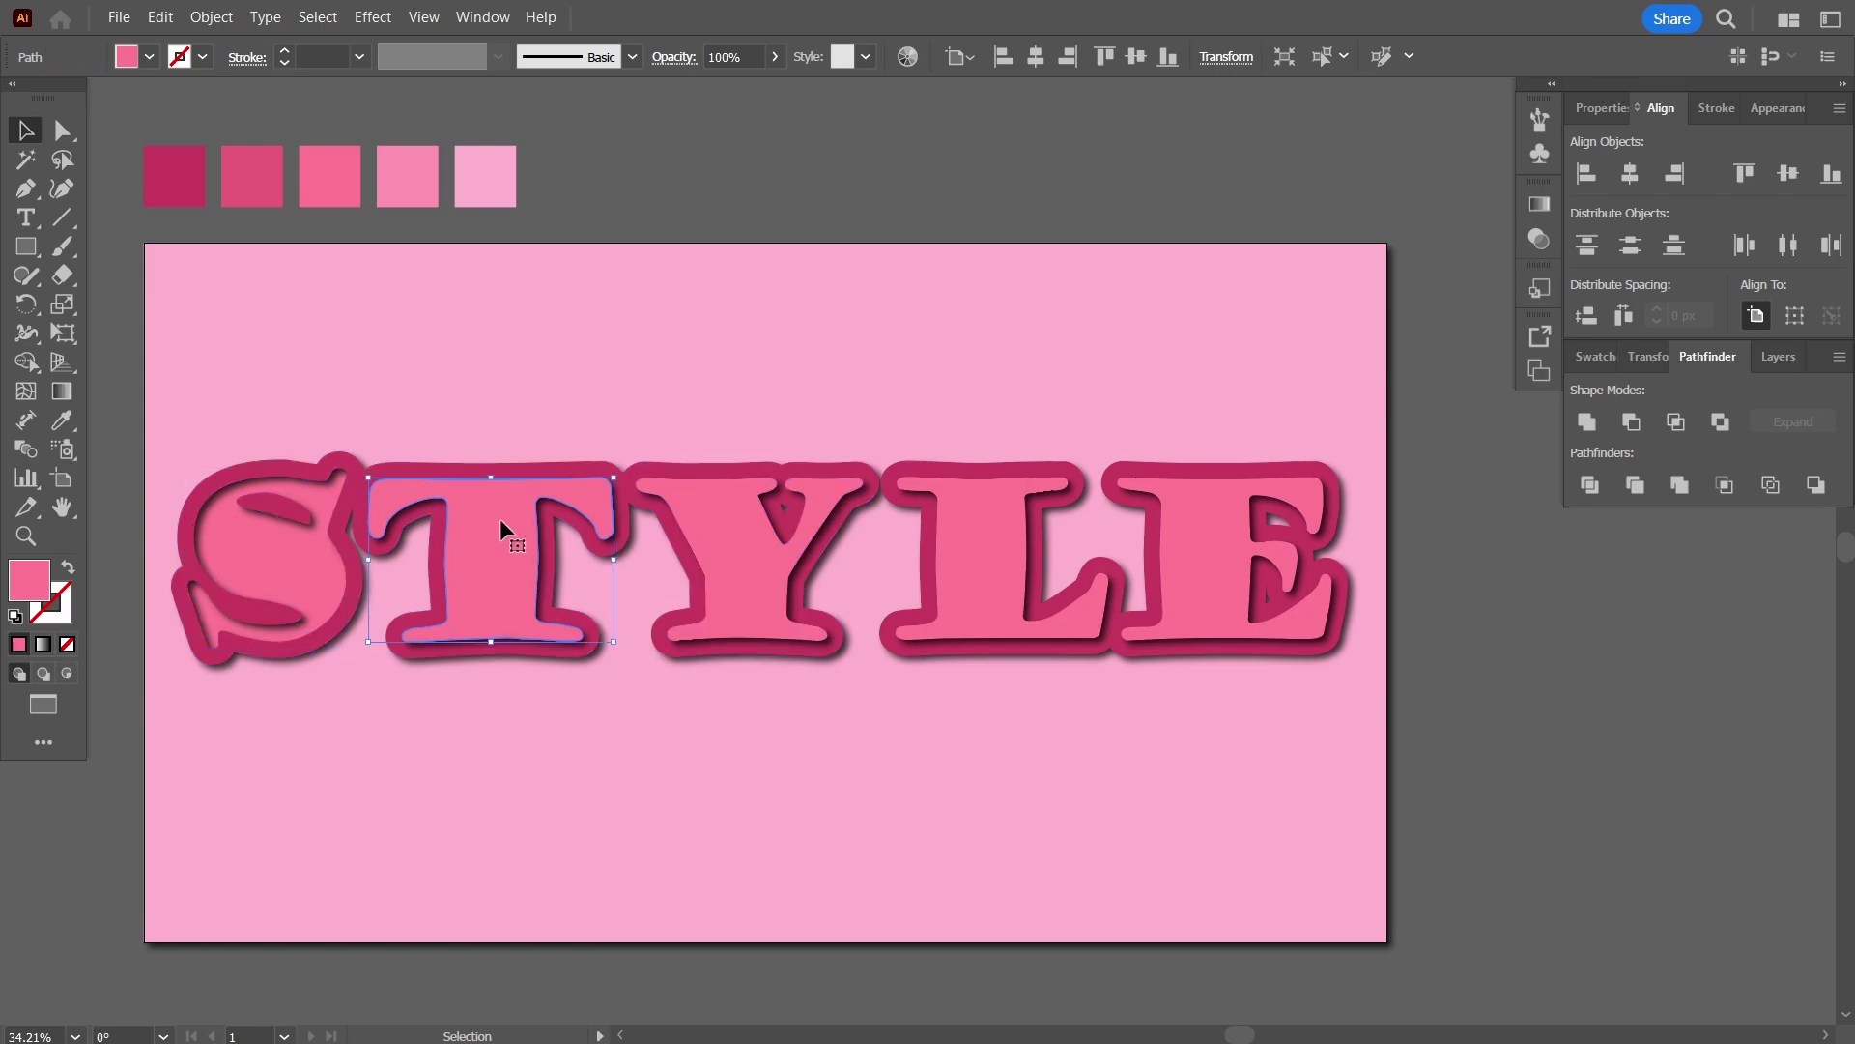
pyautogui.press('a')
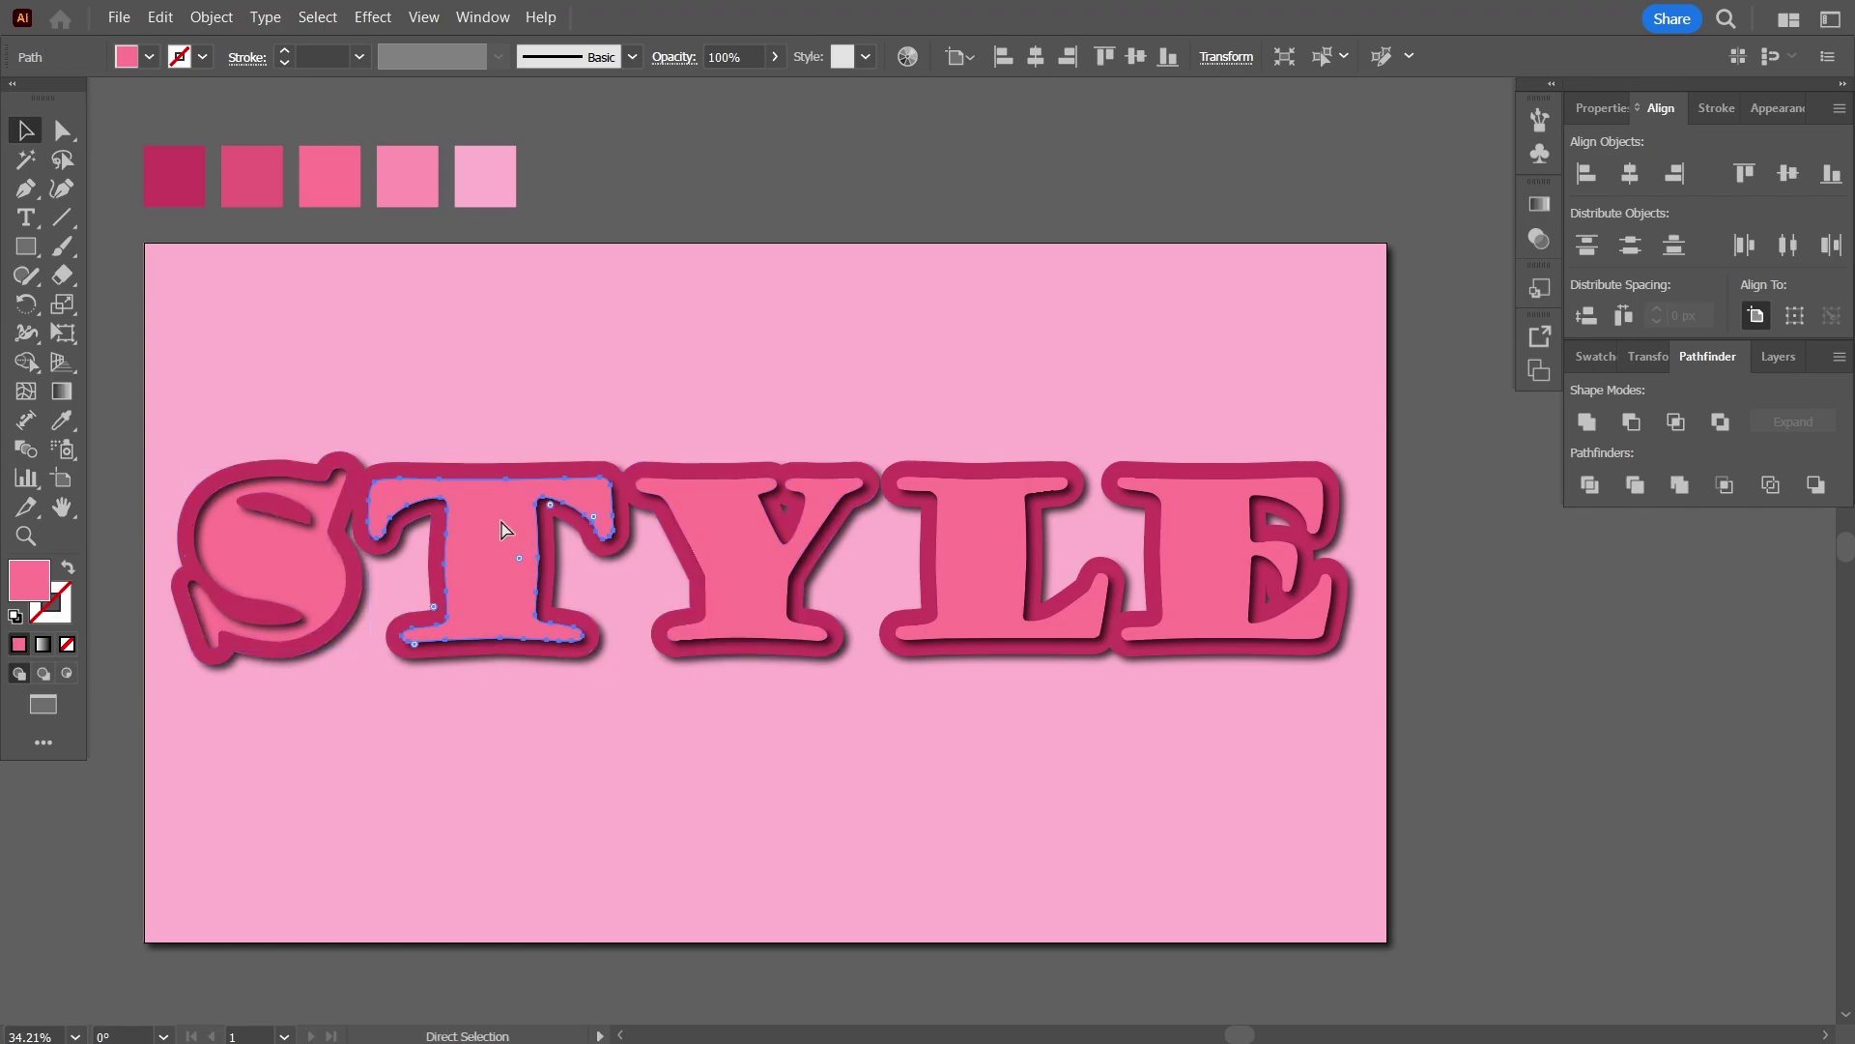
pyautogui.press('v')
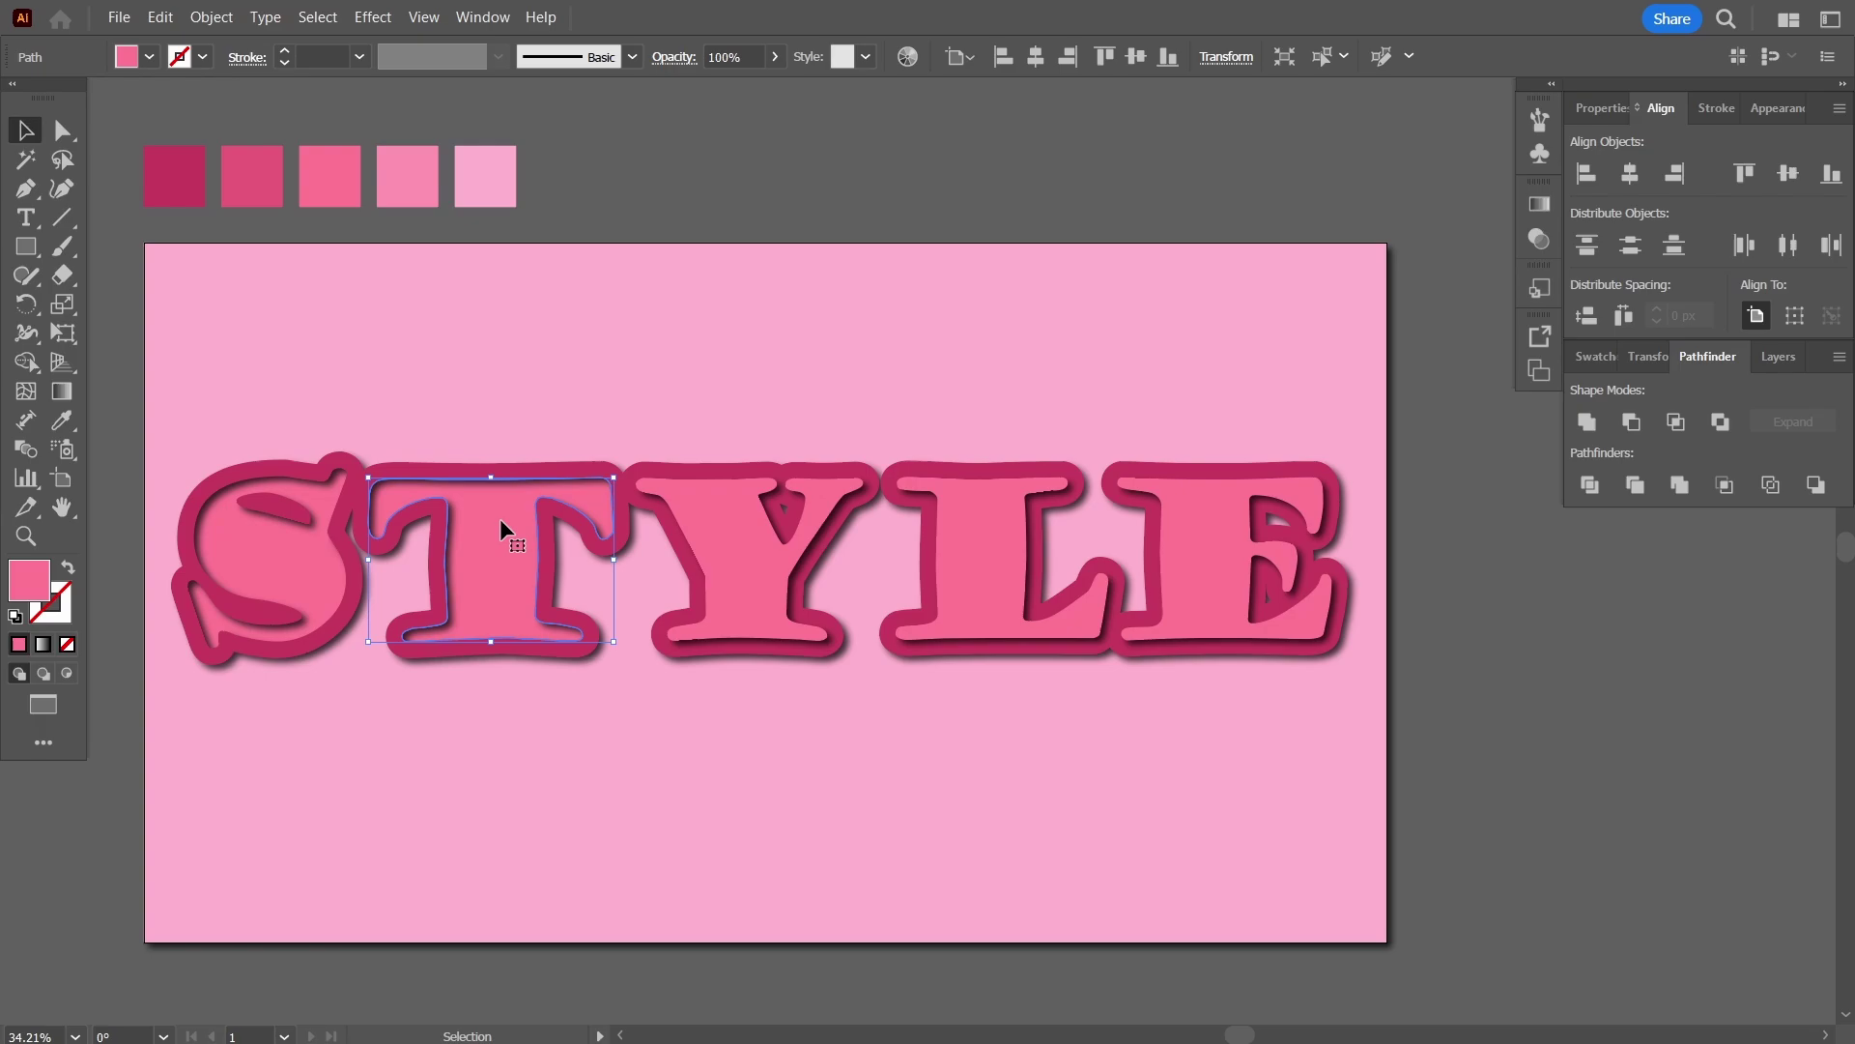
pyautogui.click(716, 539)
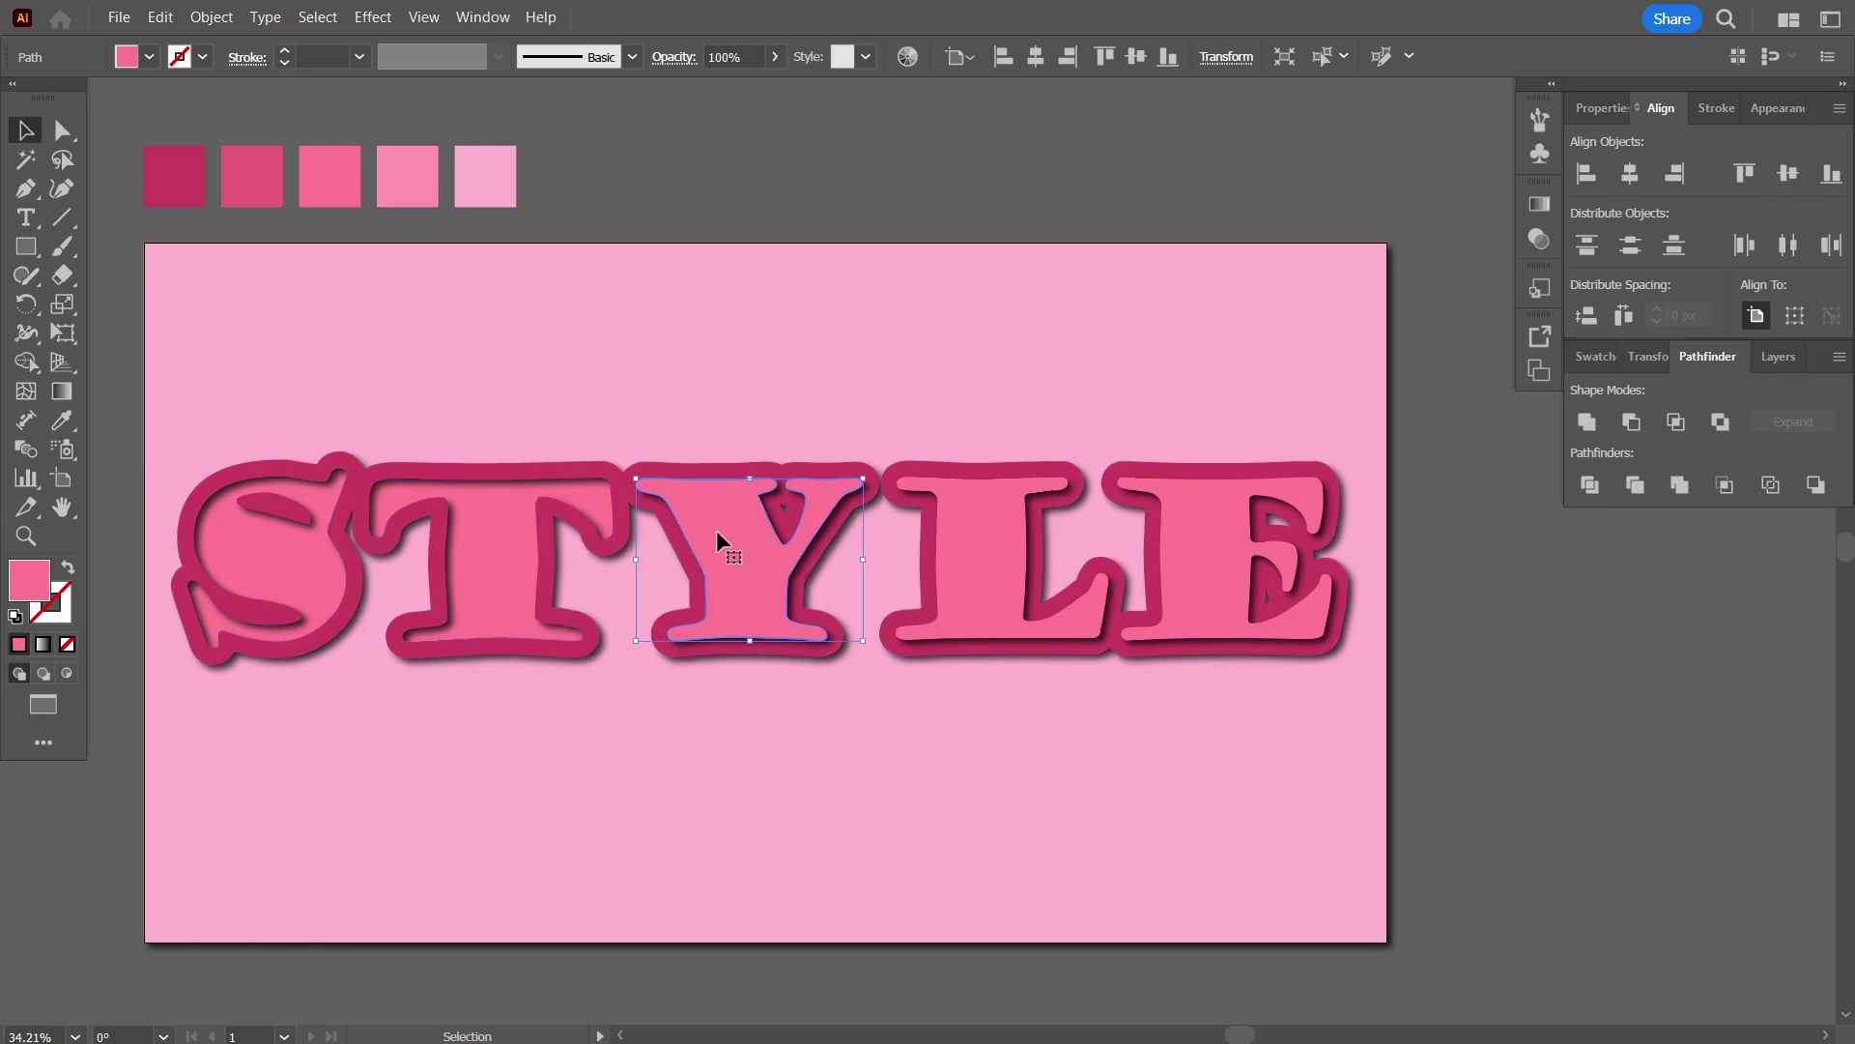
pyautogui.press('a')
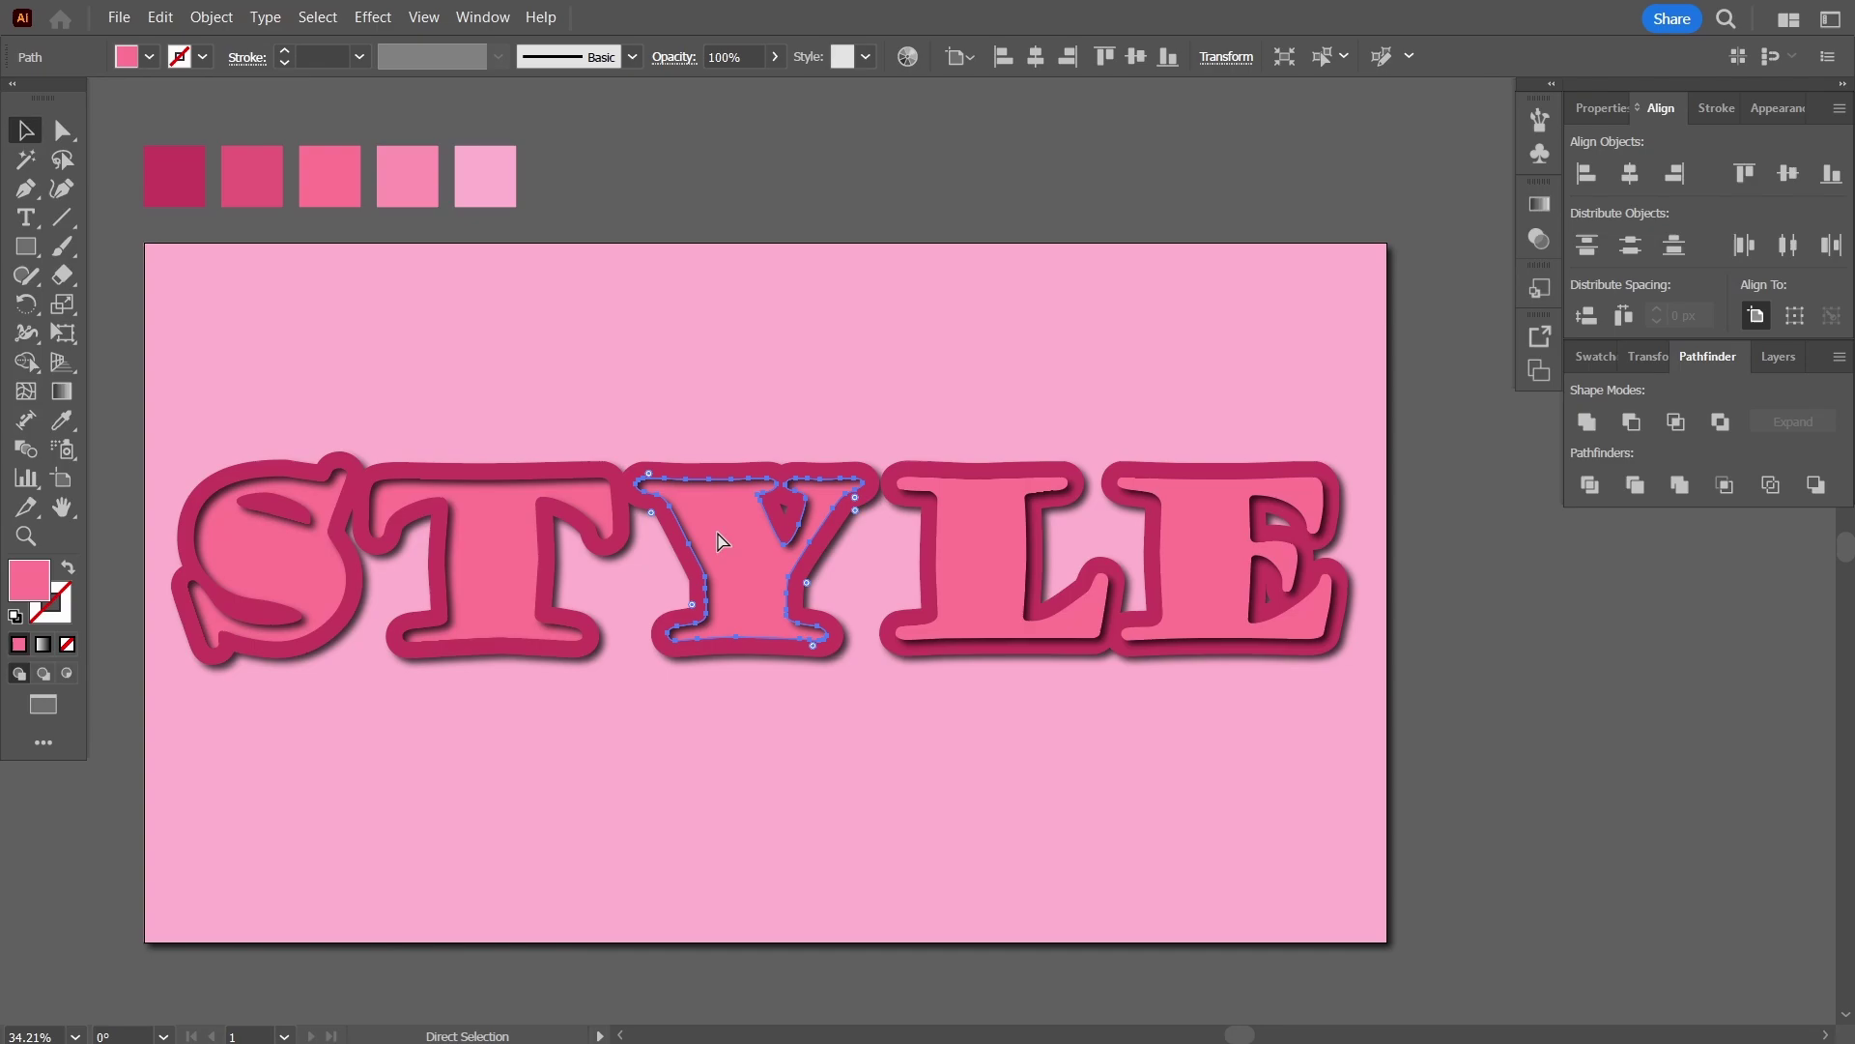
pyautogui.press('v')
# Select the L and E letters together and send them backward.
pyautogui.click(942, 533)
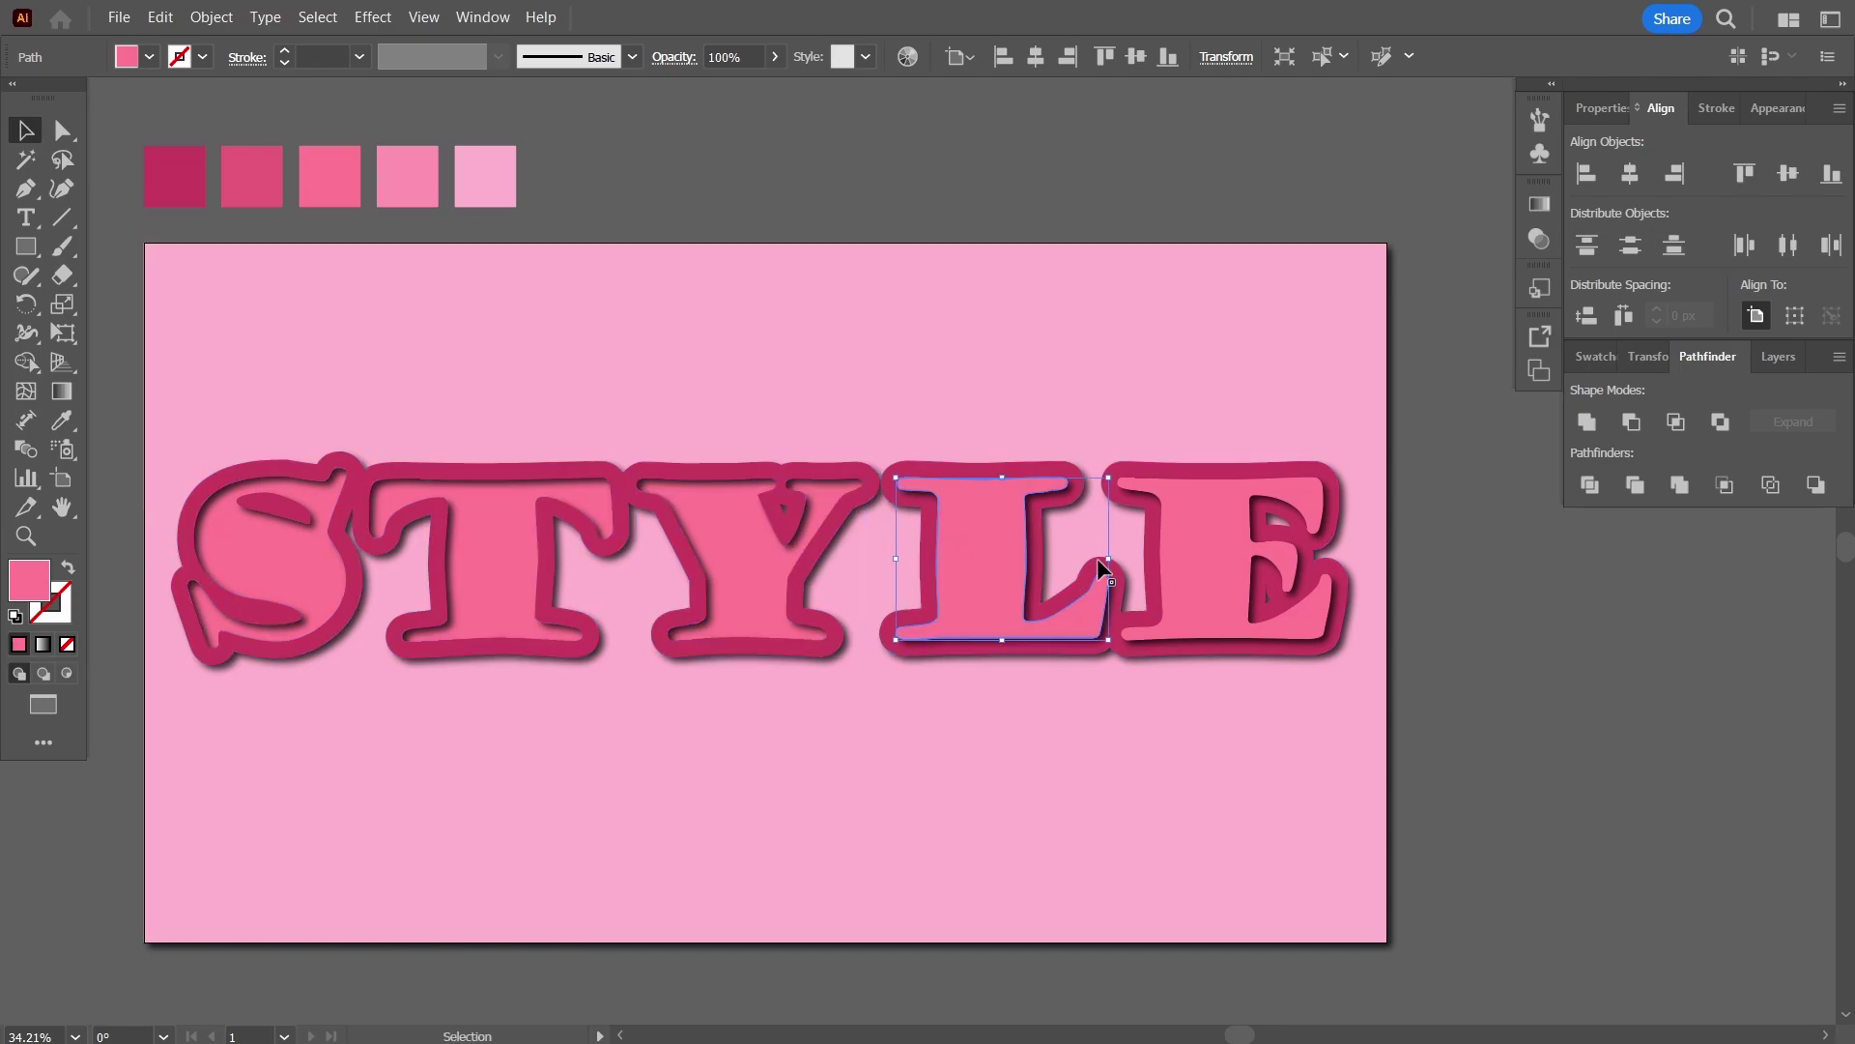
pyautogui.keyDown('shift'); pyautogui.click(1183, 566); pyautogui.keyUp('shift')
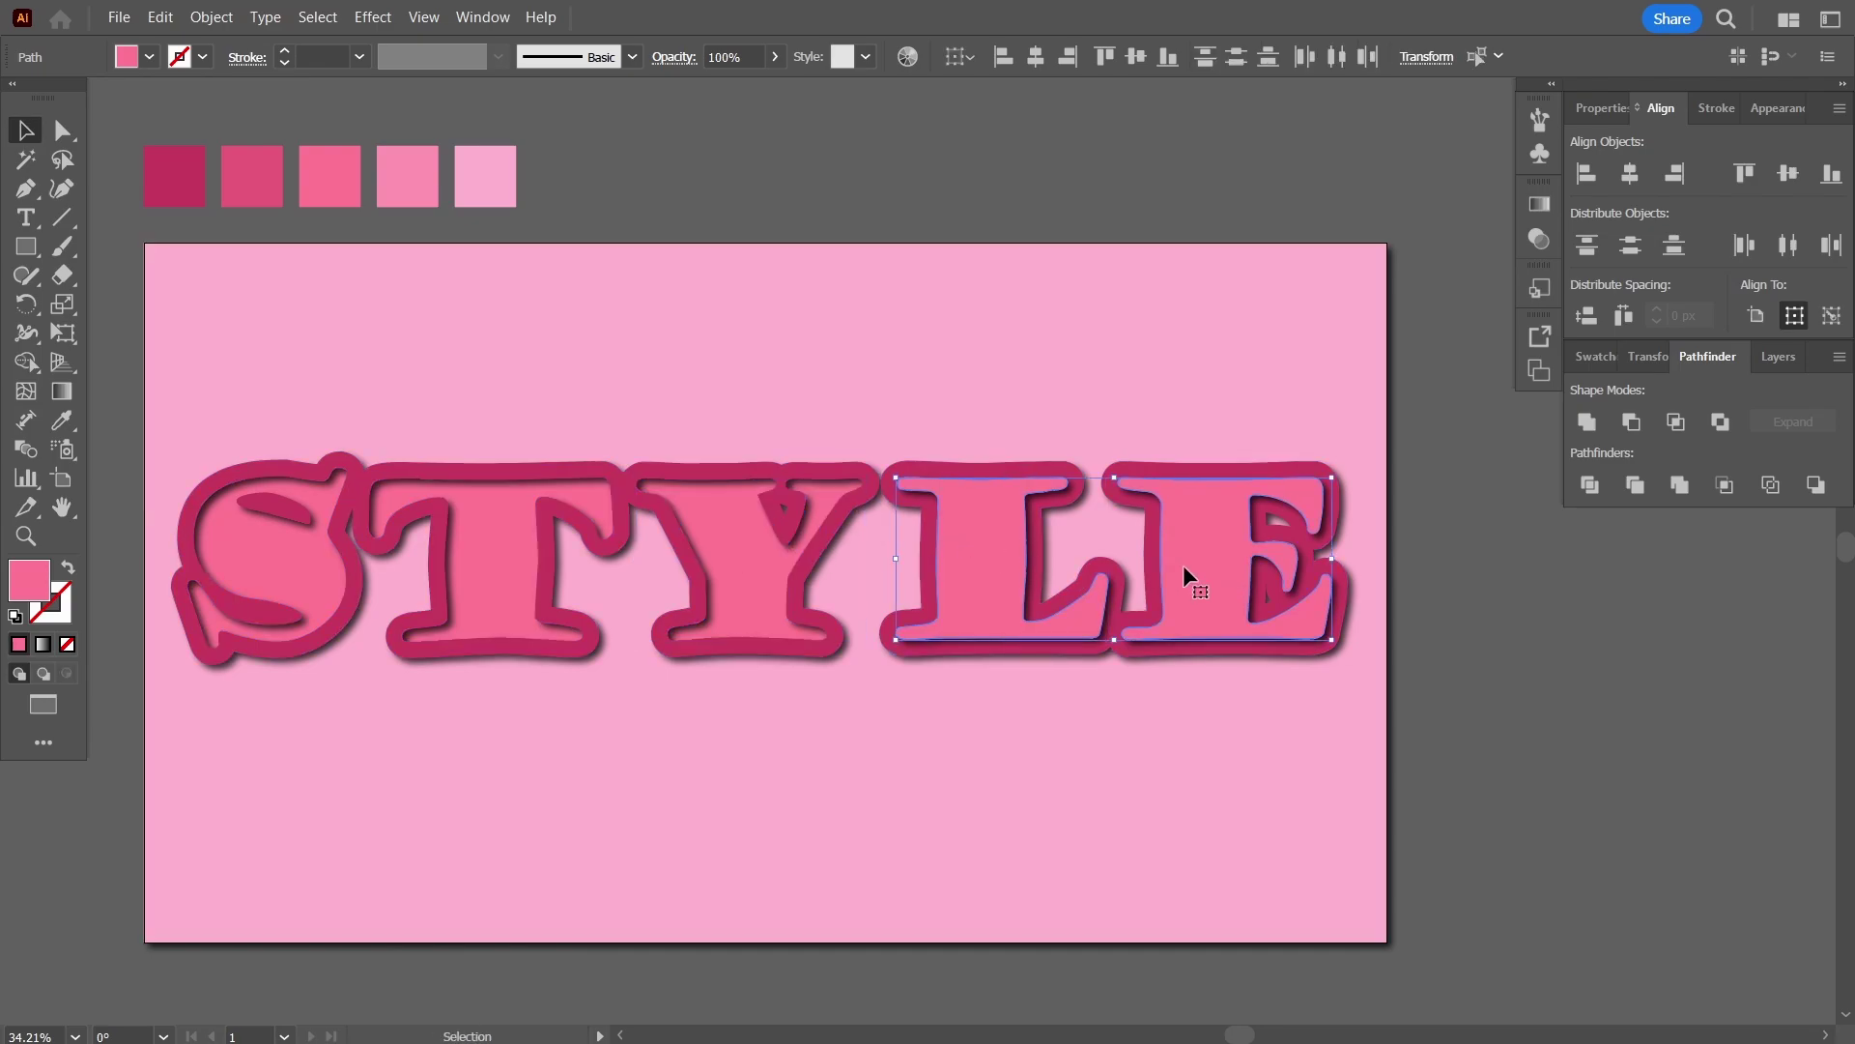
pyautogui.press('a')
pyautogui.hotkey('ctrl', 'shift', '[')
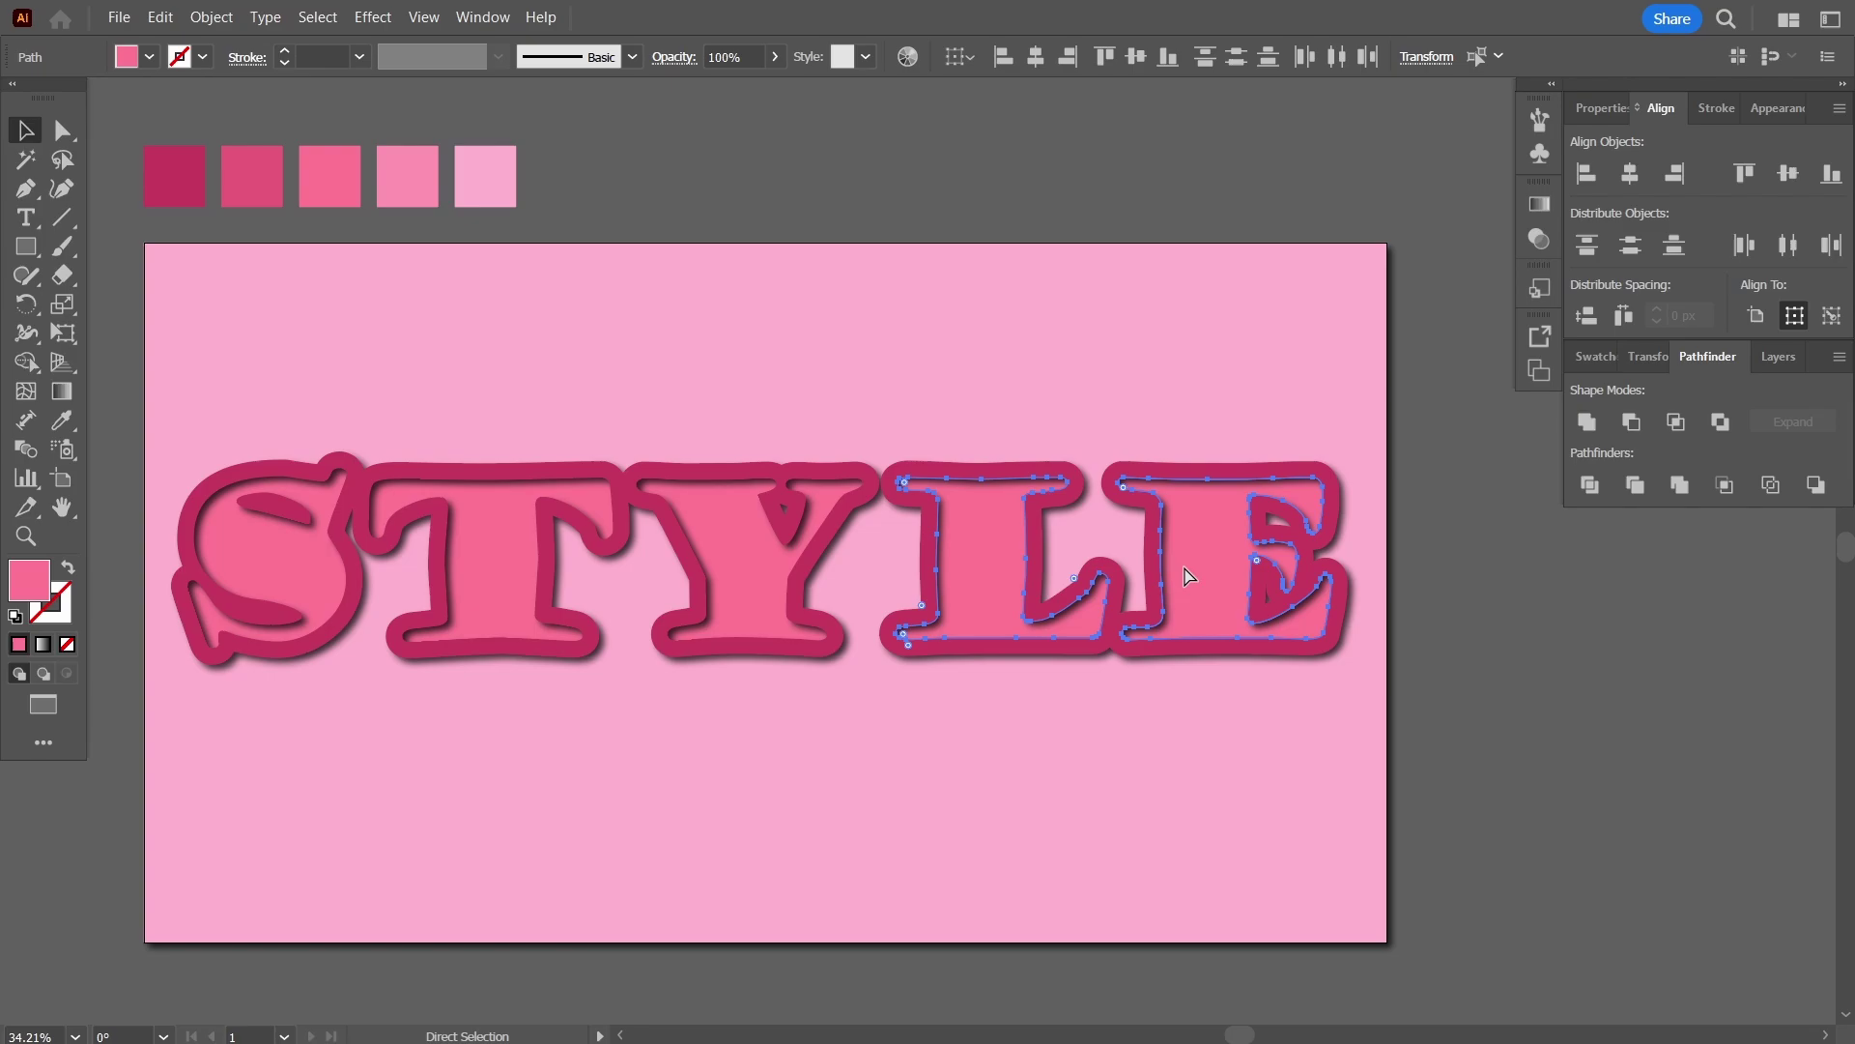
pyautogui.press('v')
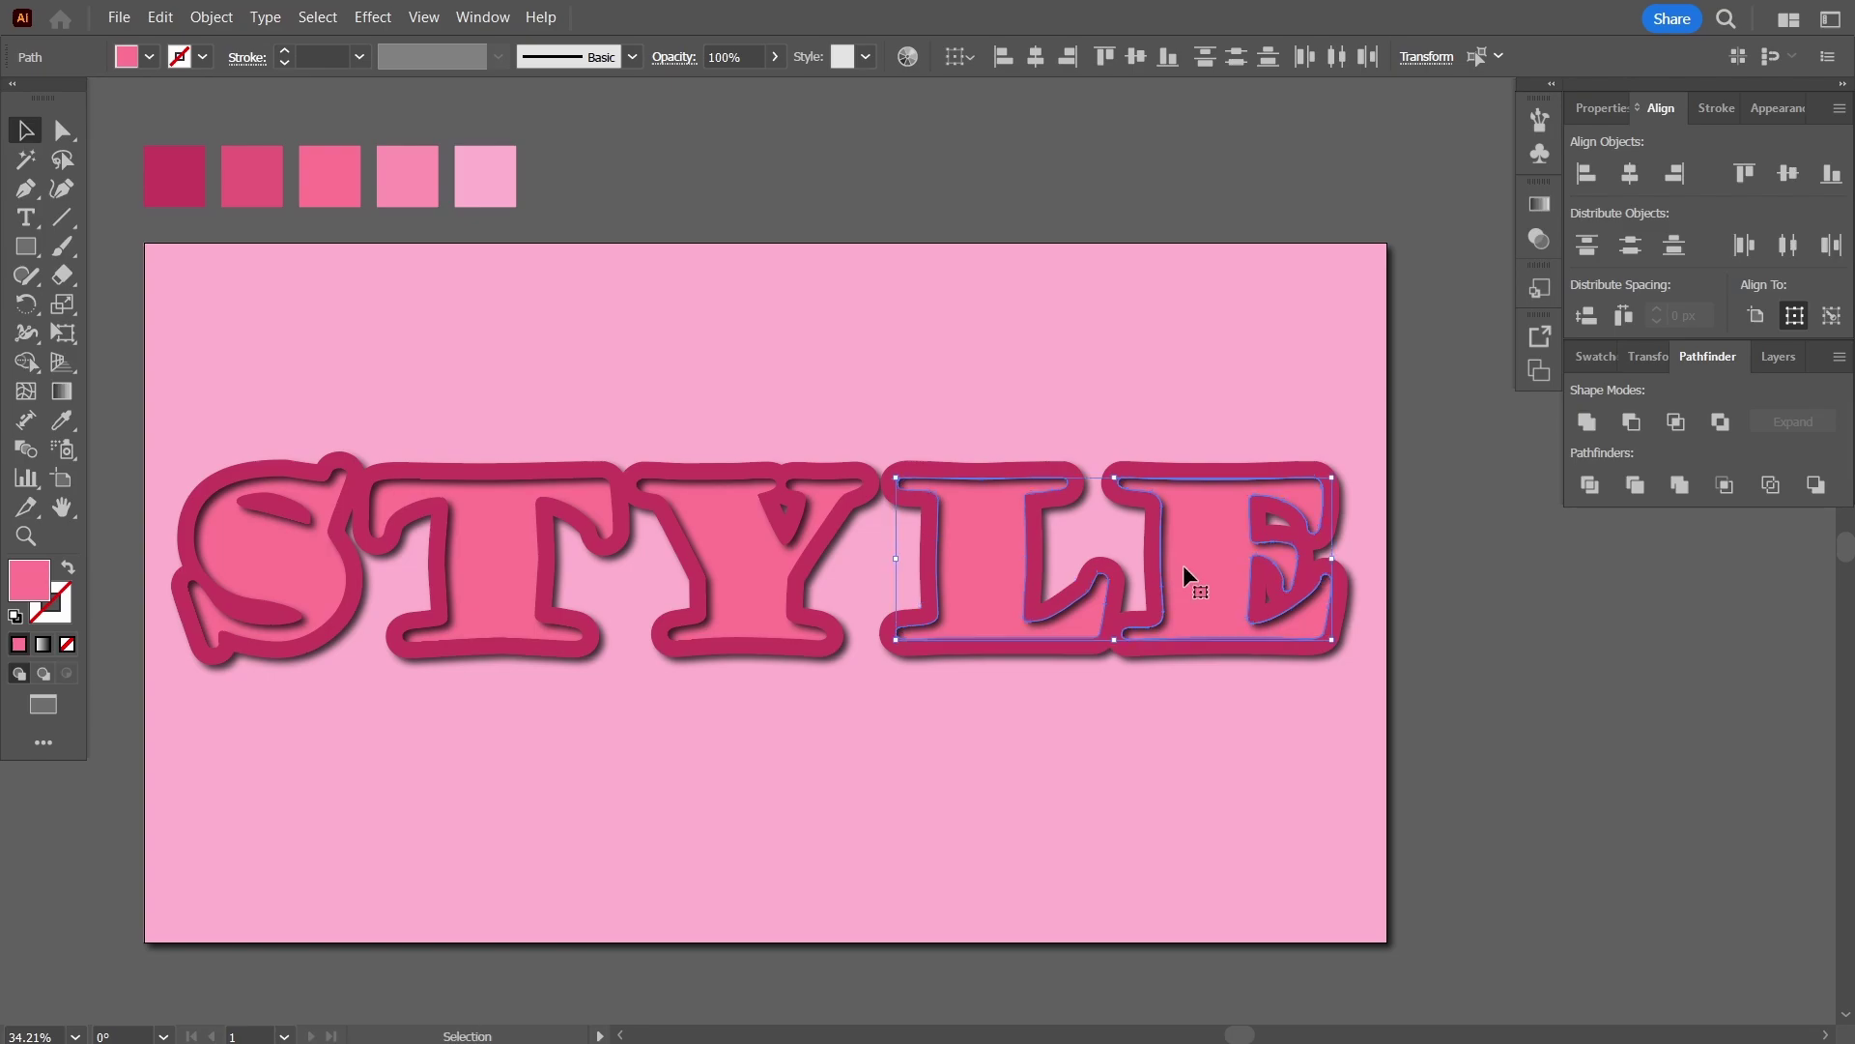
# Check the pink background shape's anchor points, then deselect it.
pyautogui.click(881, 361)
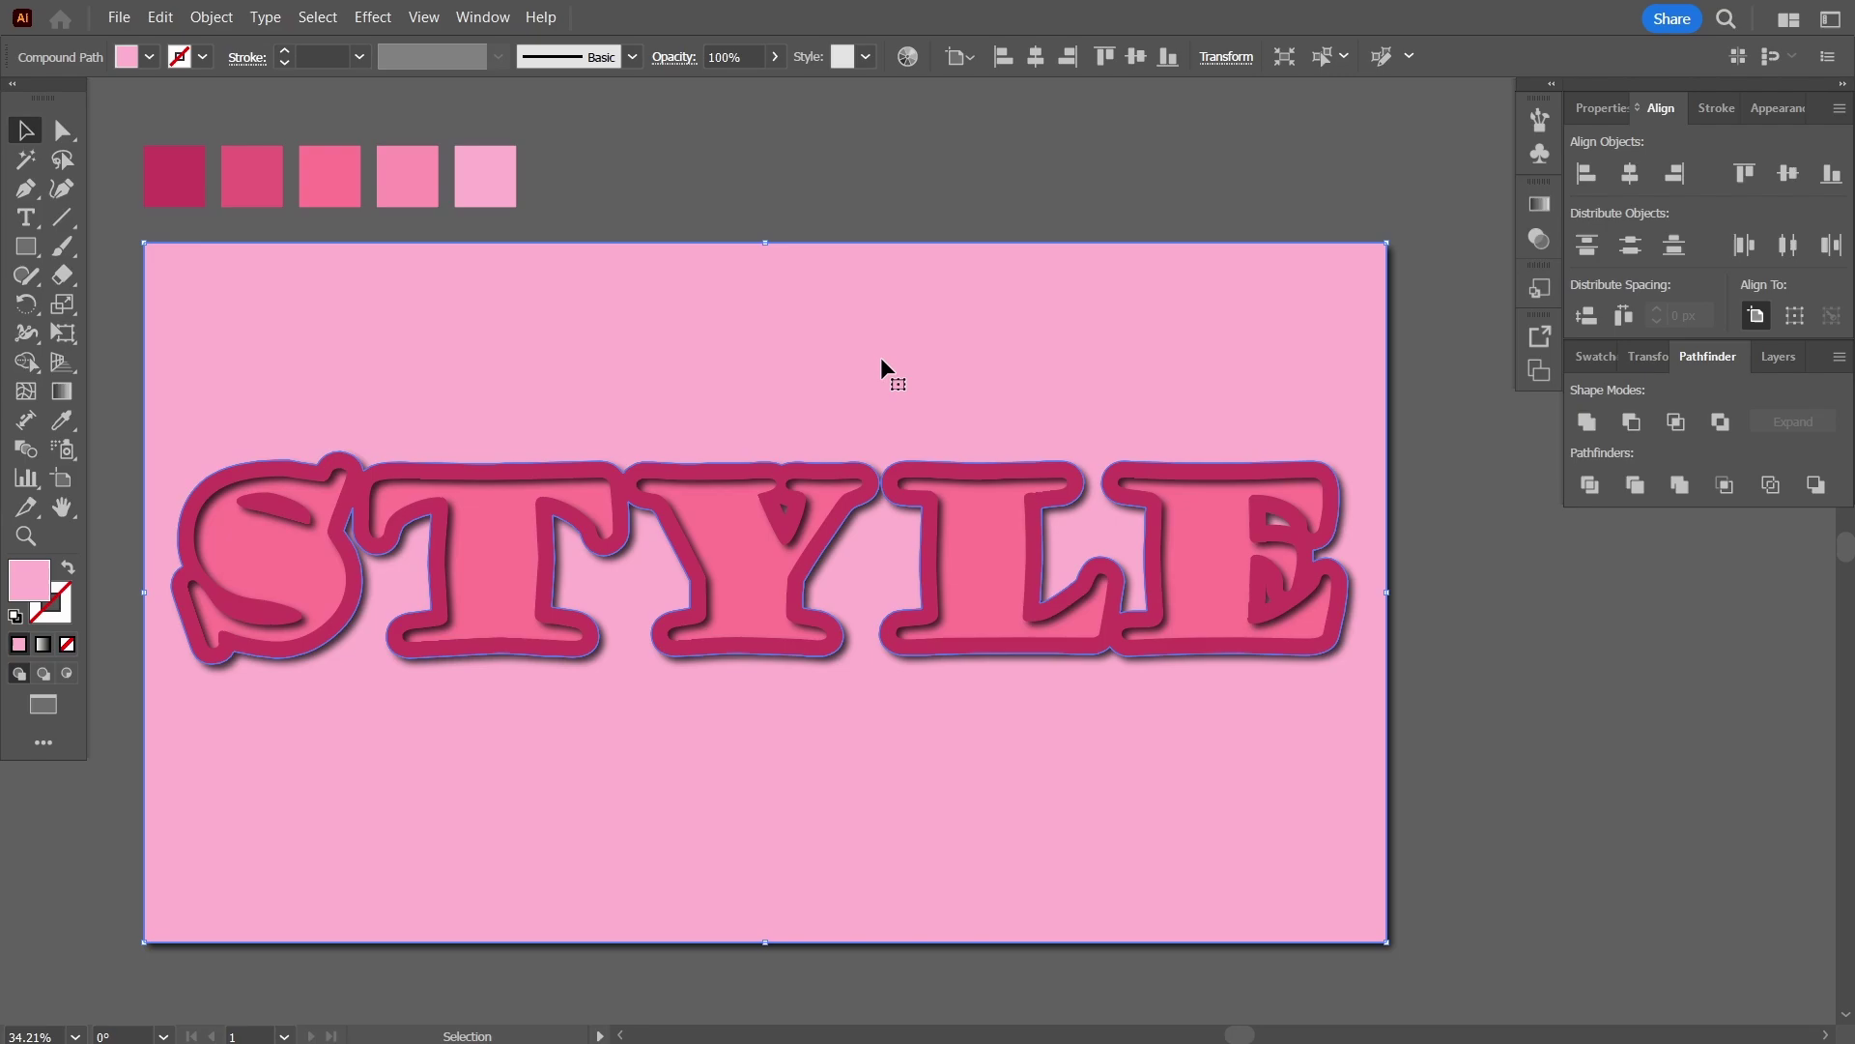
pyautogui.press('a')
pyautogui.press('v')
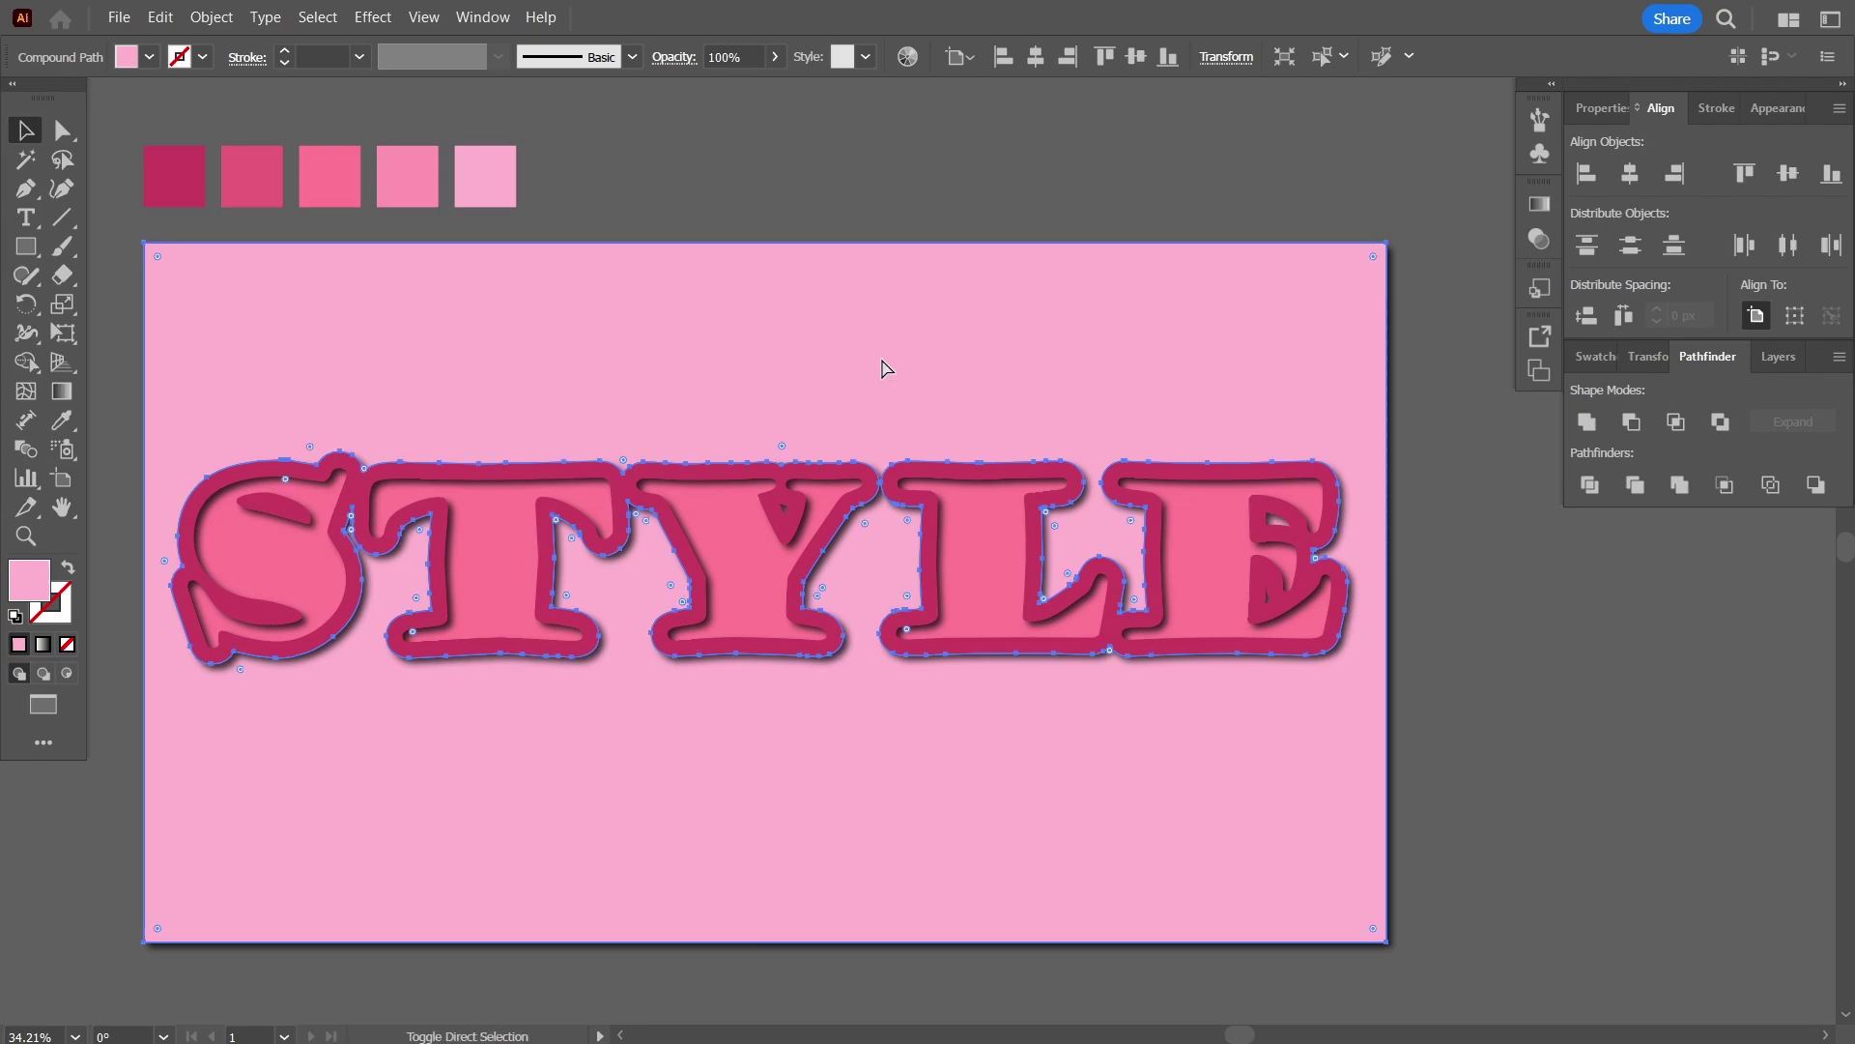
pyautogui.click(1589, 730)
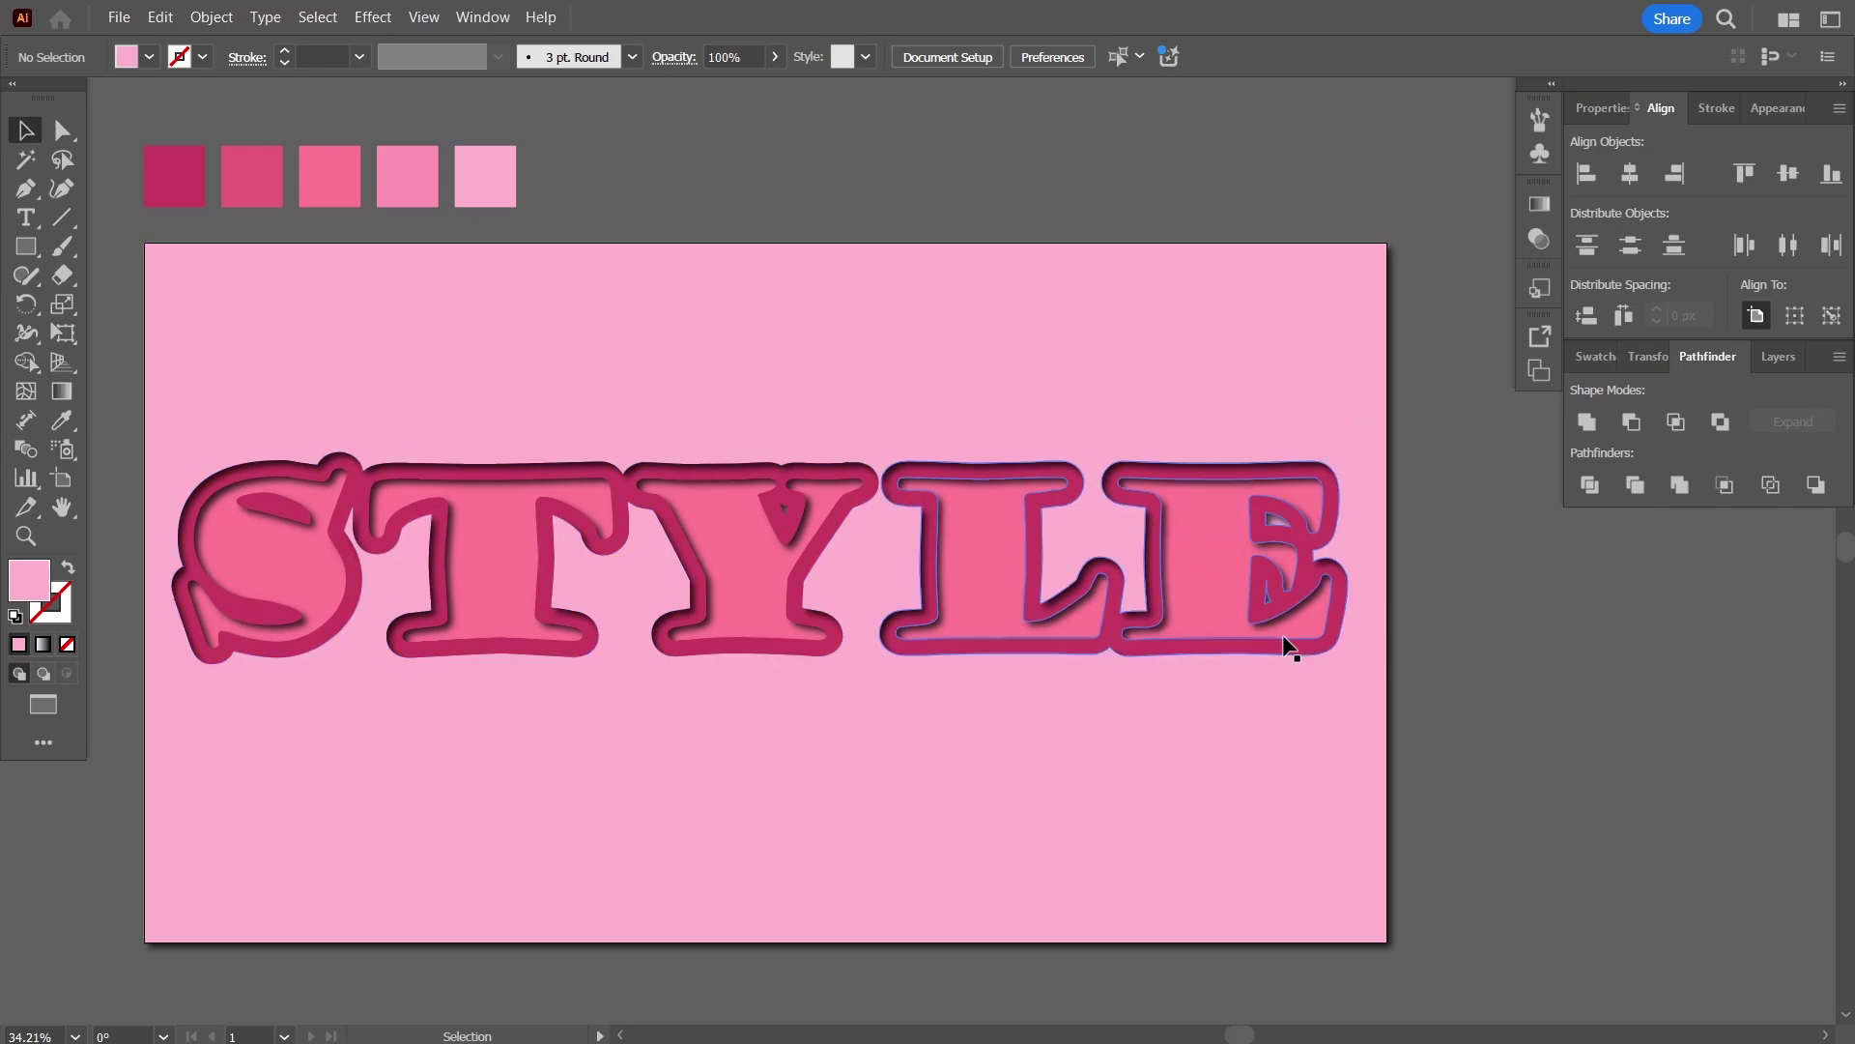
# Place the pink background and STYLE outline group behind the pink letters.
pyautogui.click(1334, 673)
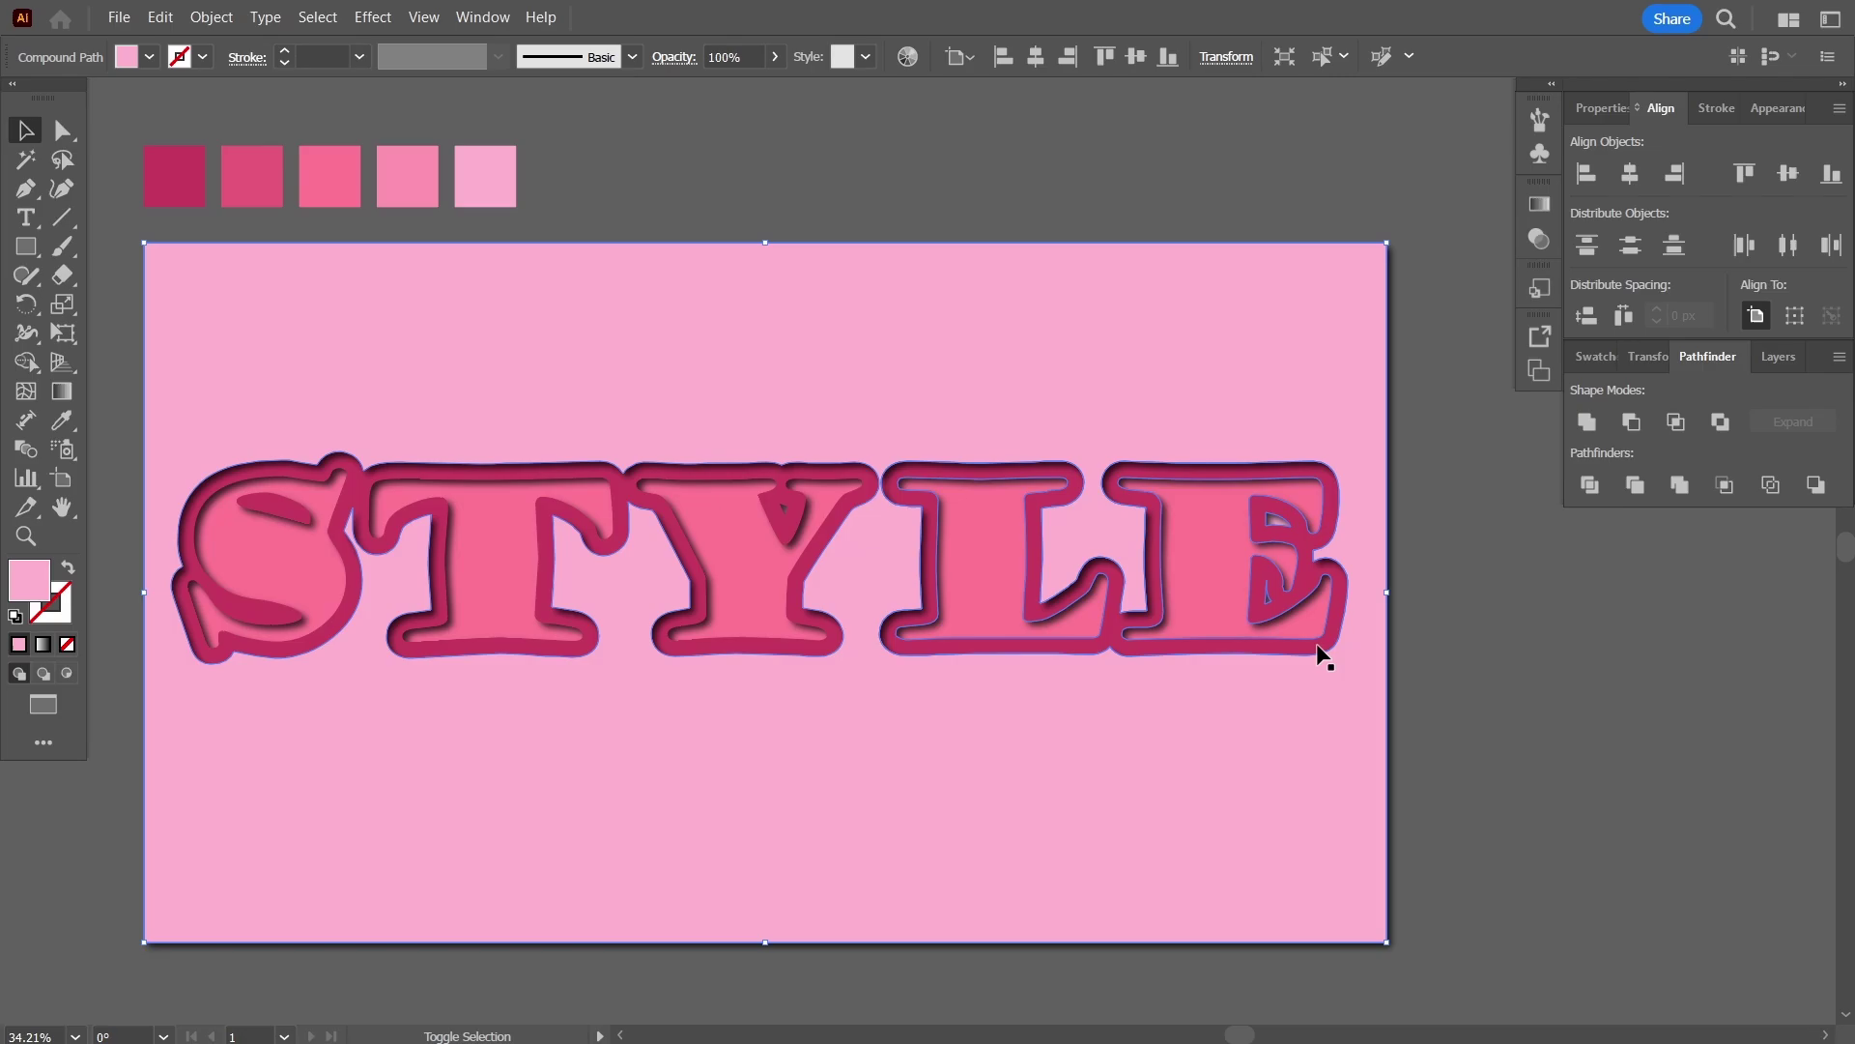
pyautogui.keyDown('shift'); pyautogui.click(804, 654); pyautogui.keyUp('shift')
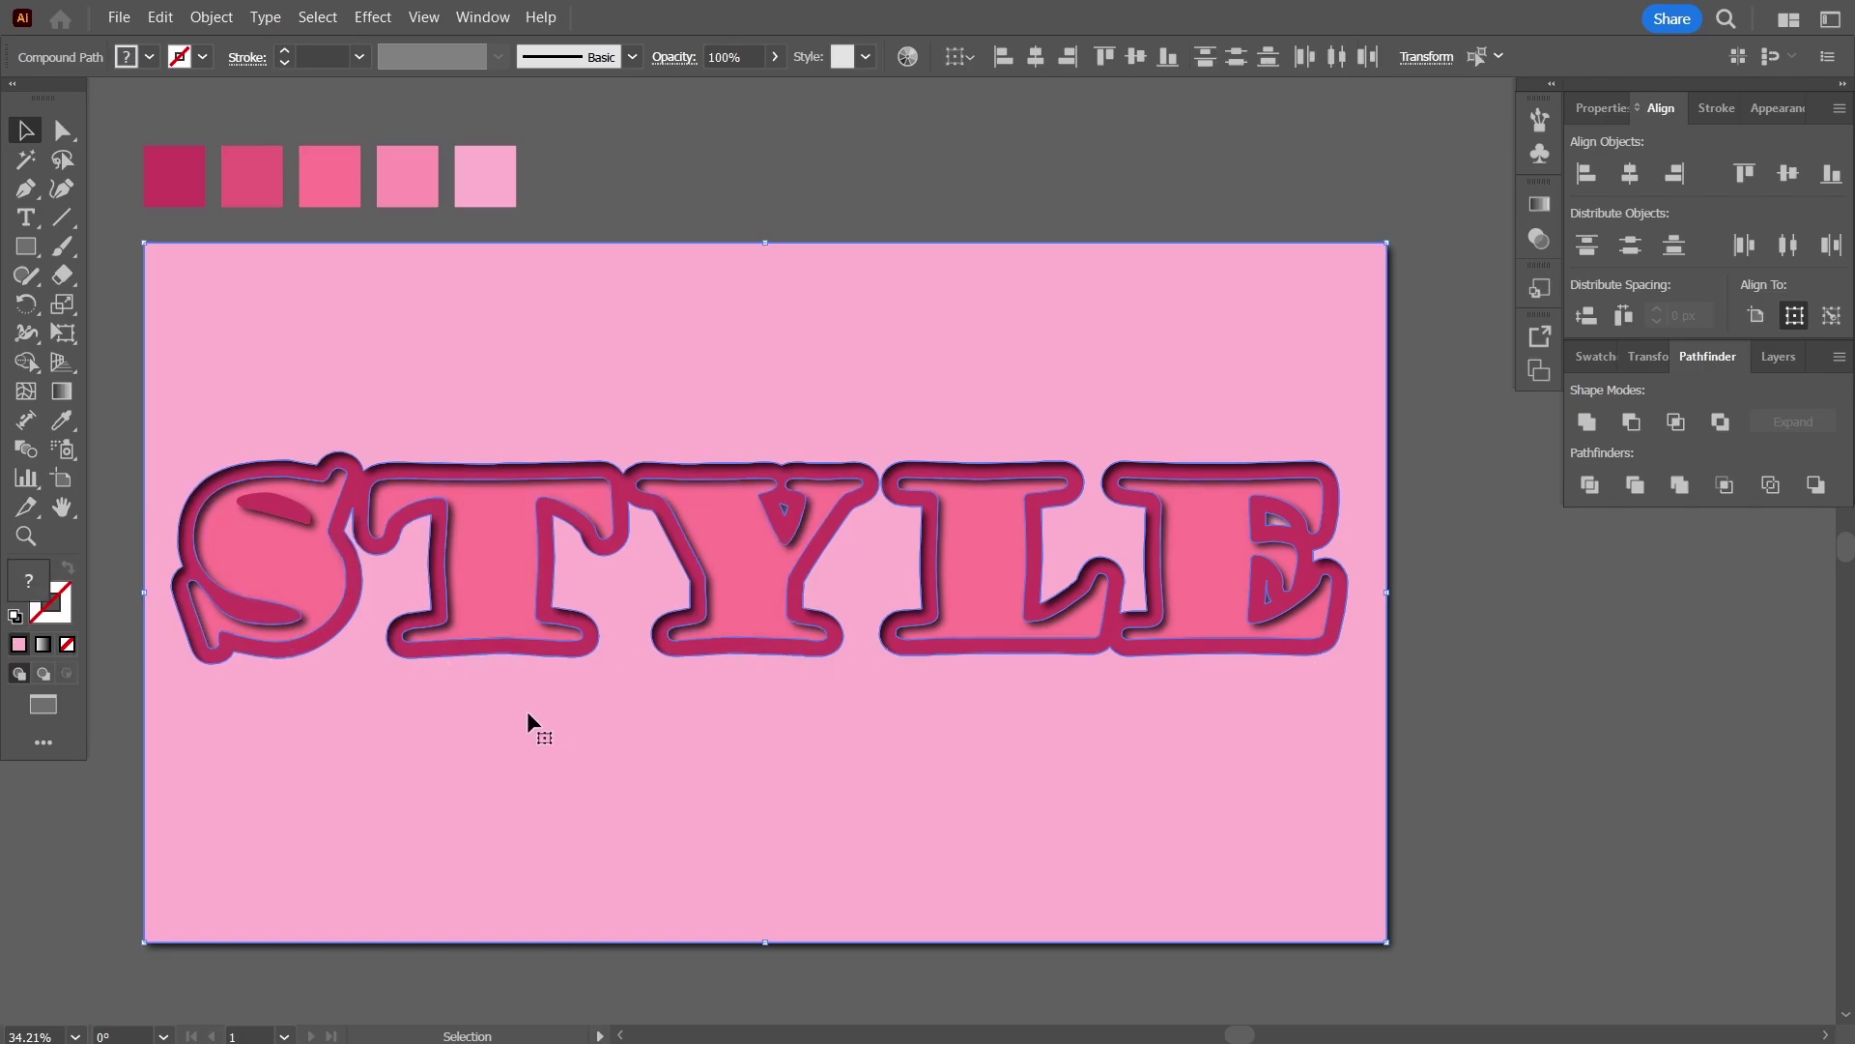
pyautogui.moveTo(571, 698); pyautogui.dragTo(1129, 1010)
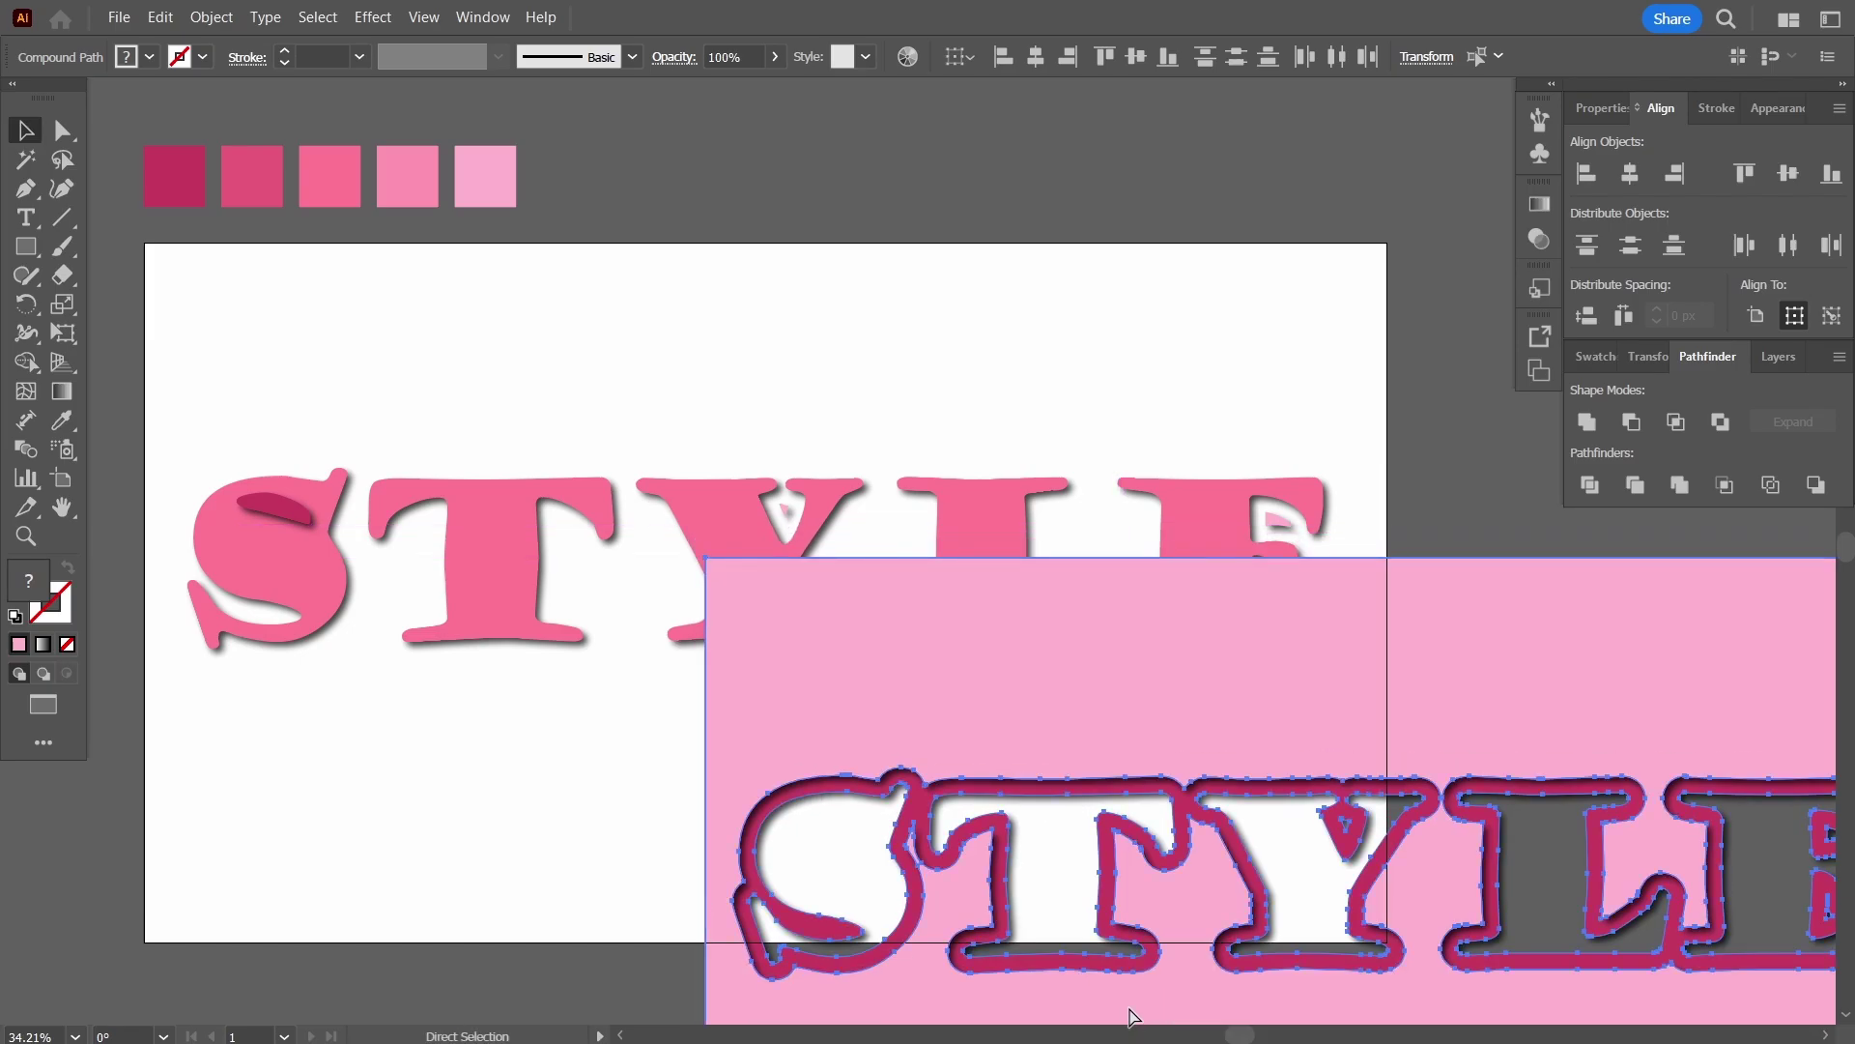
pyautogui.hotkey('ctrl', 'z')
pyautogui.click(1556, 716)
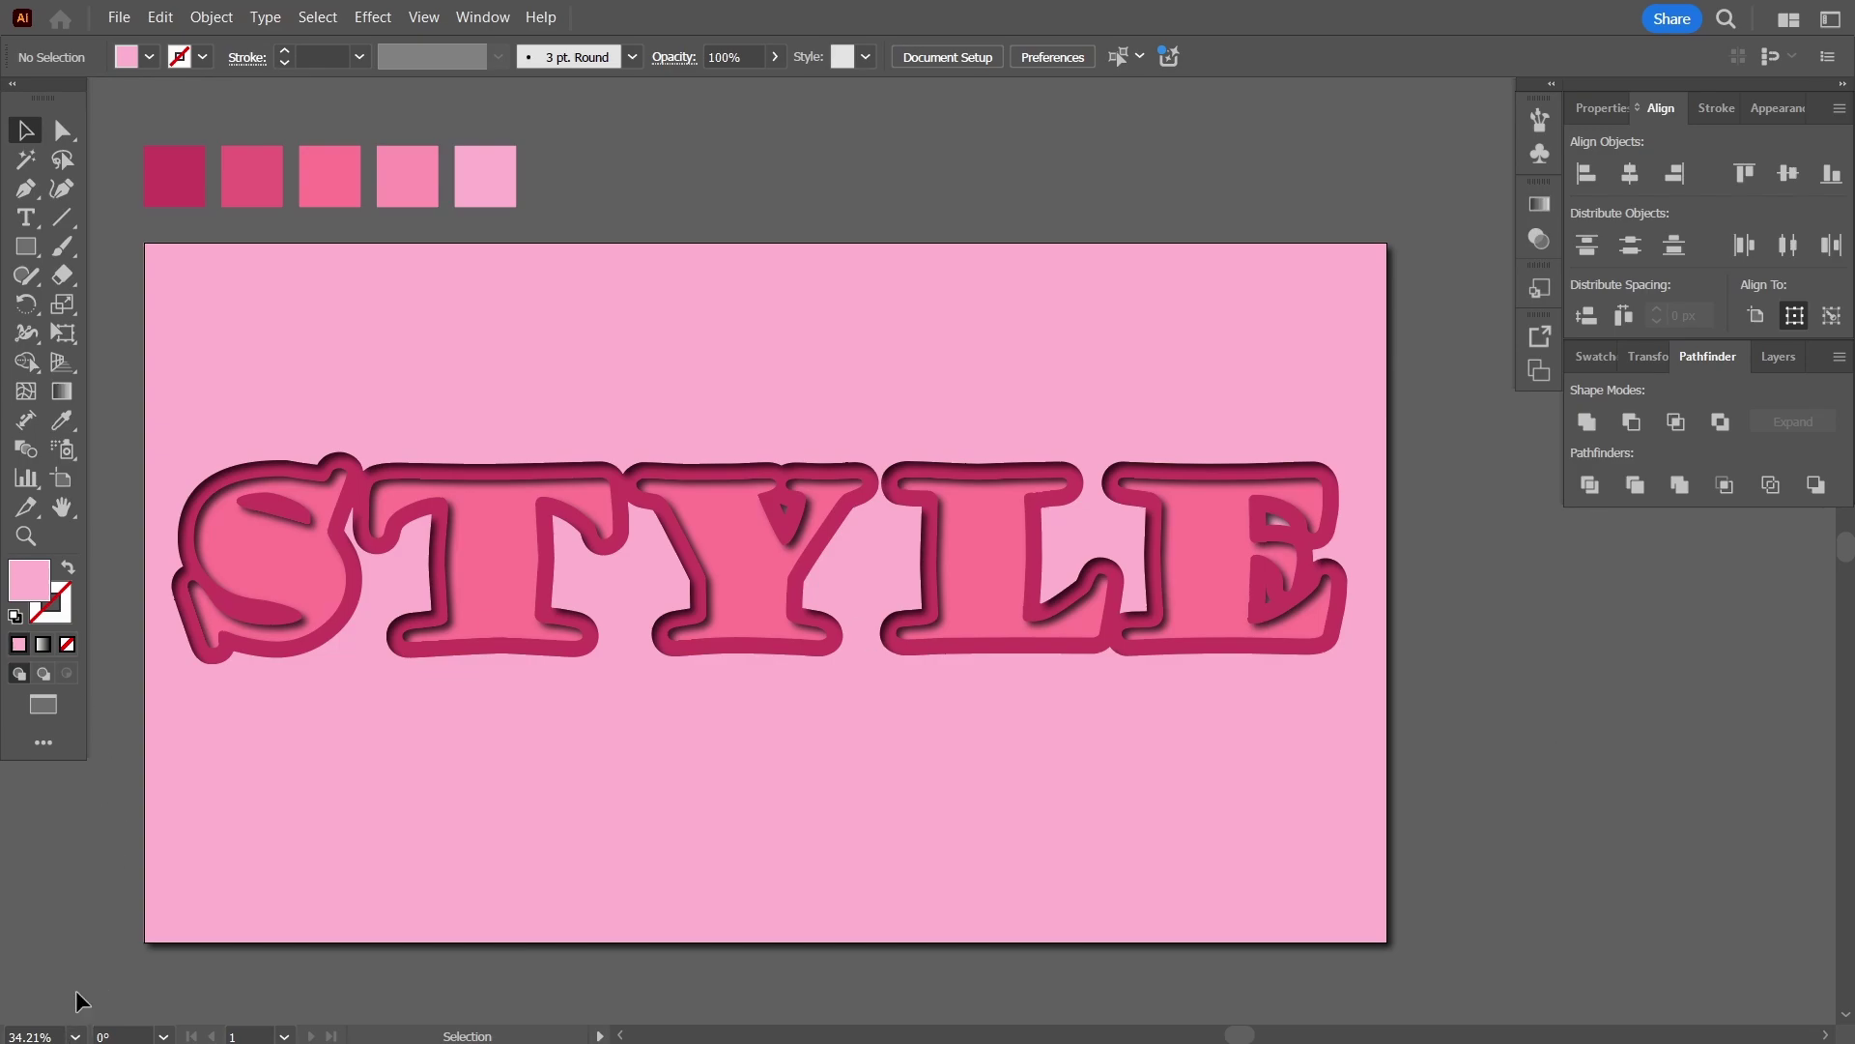
# Hide the panels and delete the five pink colour swatches above the artboard.
pyautogui.press('Tab')
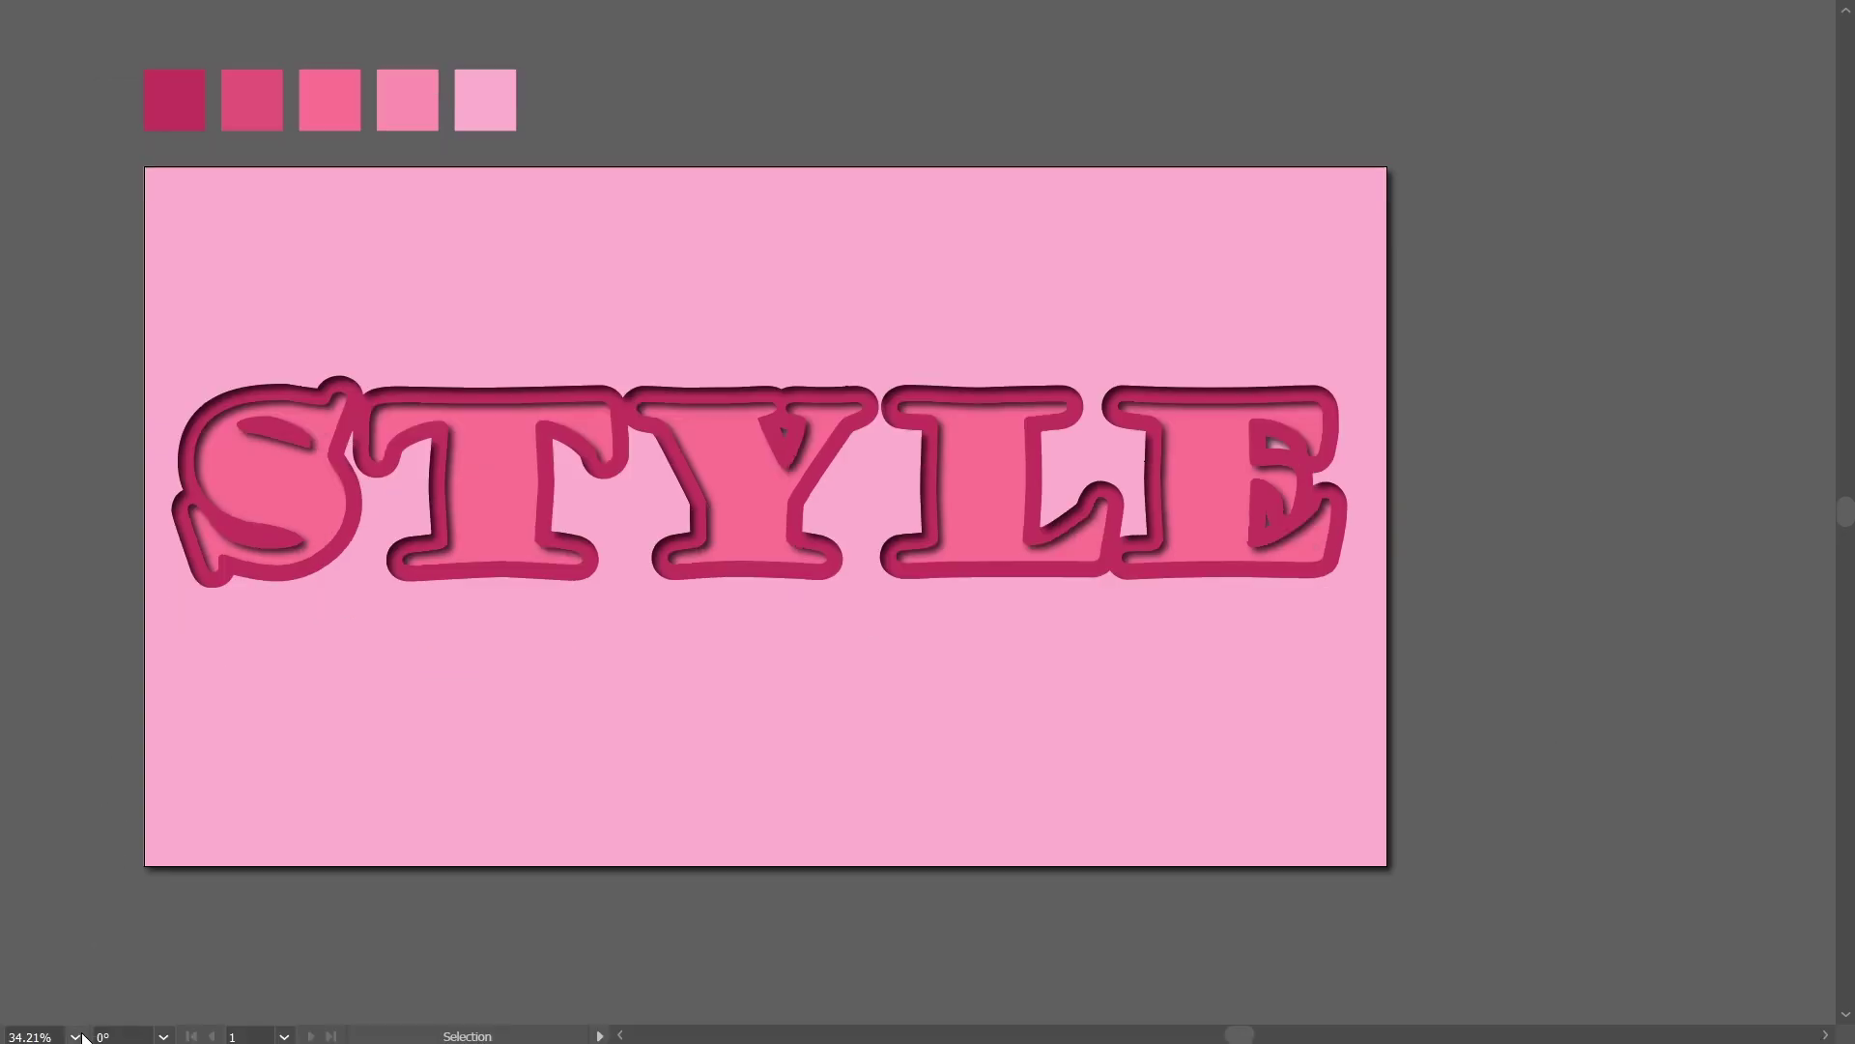
pyautogui.moveTo(110, 100); pyautogui.dragTo(602, 115)
pyautogui.press('Delete')
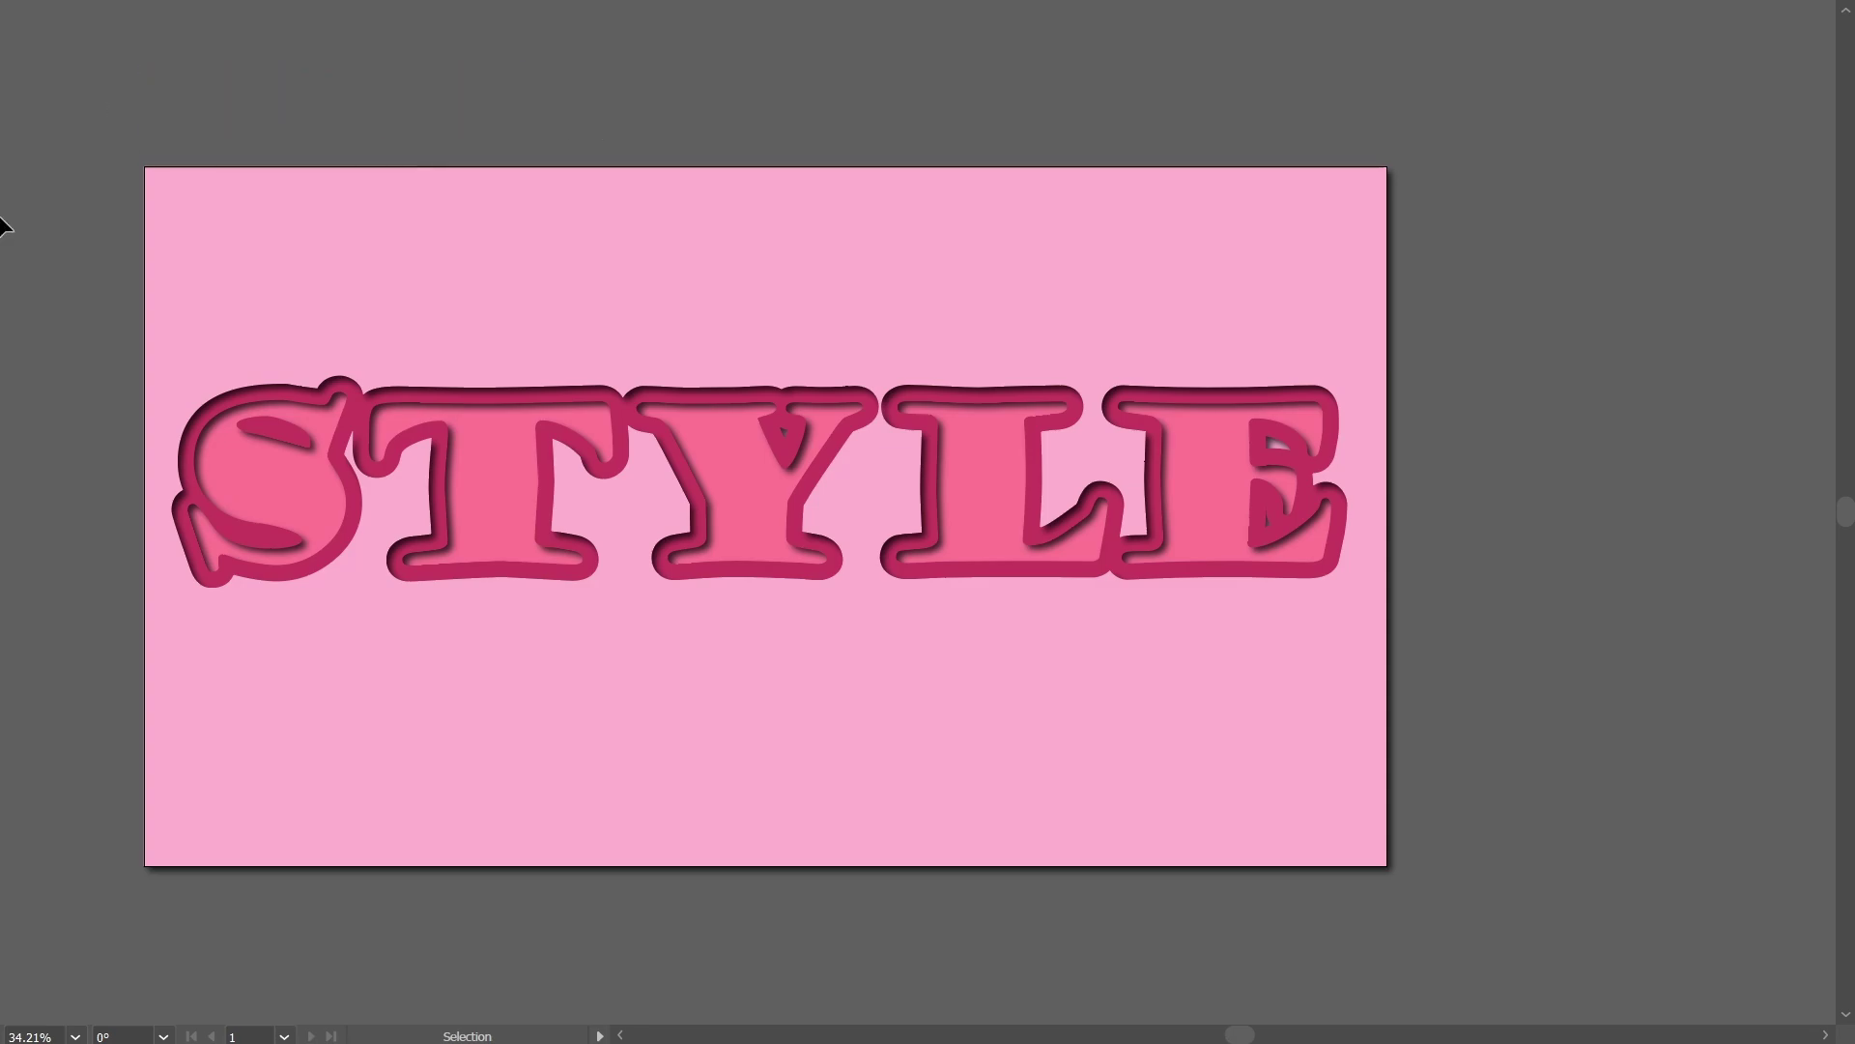
# Zoom to Fit On Screen so the whole artboard fills the window.
pyautogui.click(81, 1036)
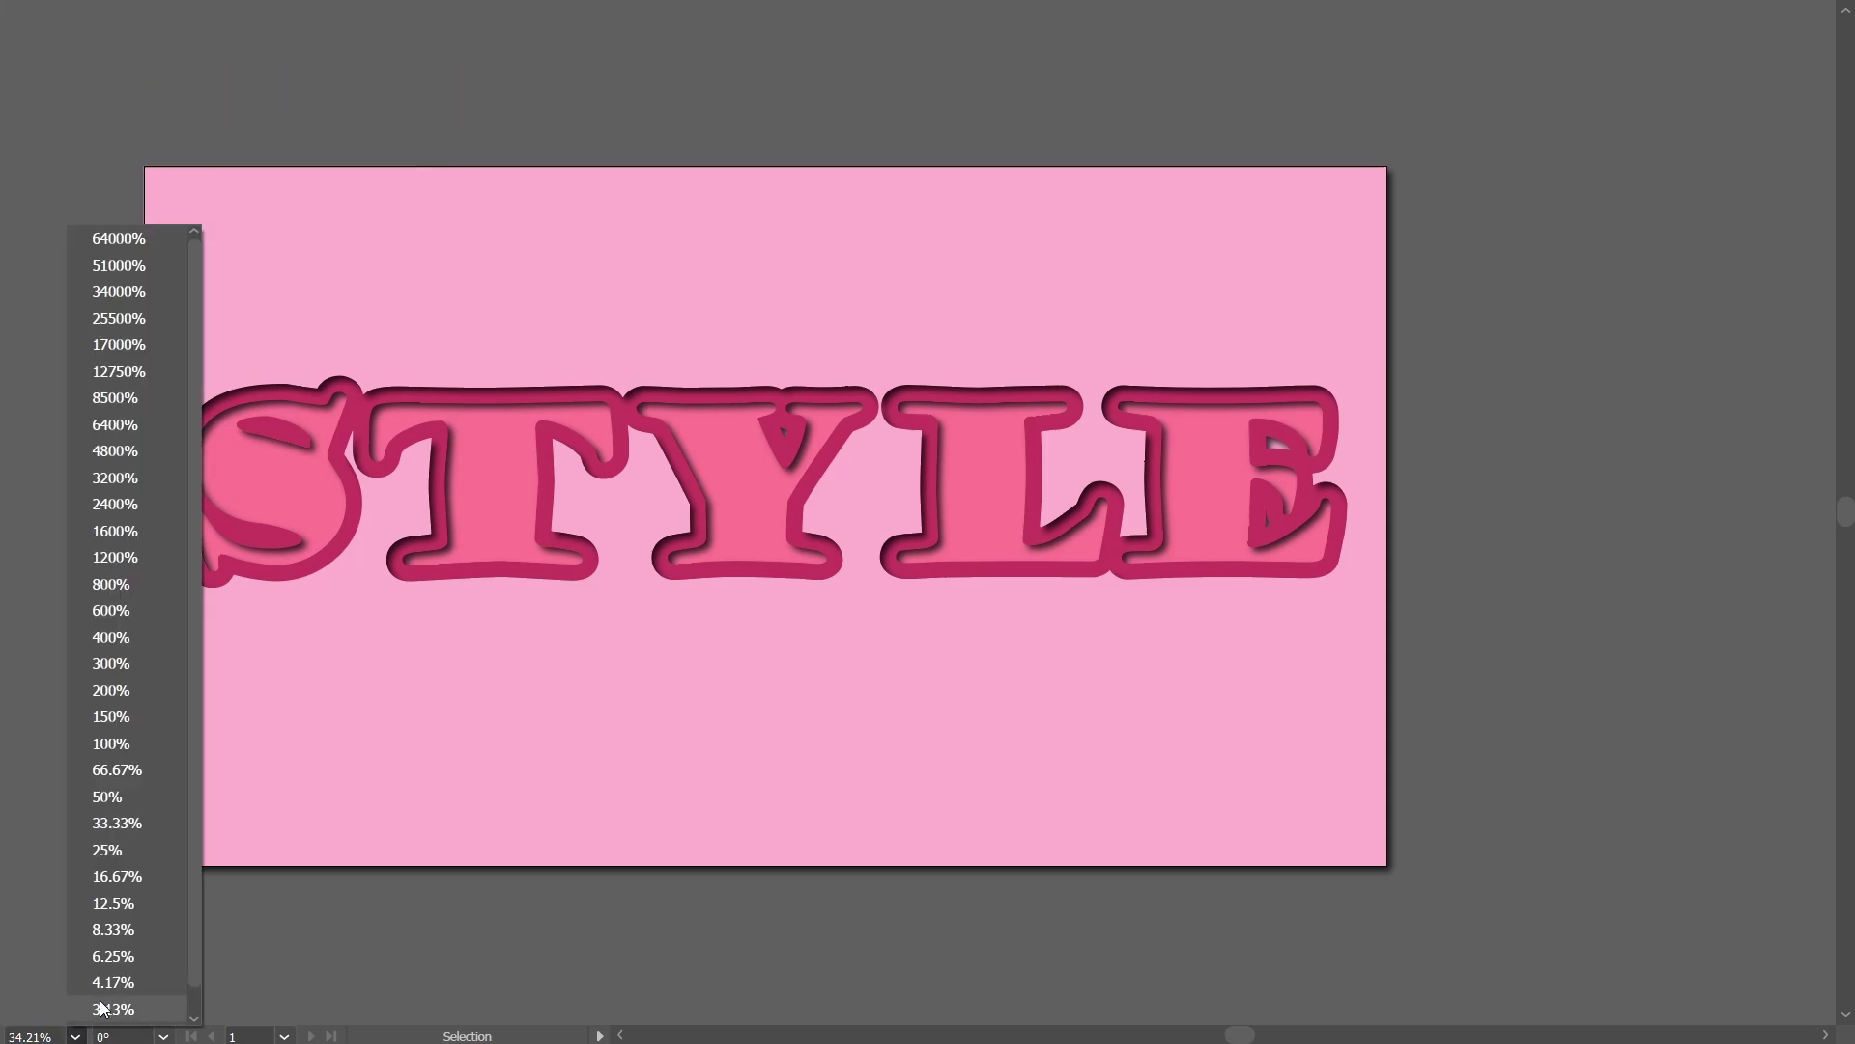
pyautogui.scroll(-1, 106, 1013)
pyautogui.click(108, 1015)
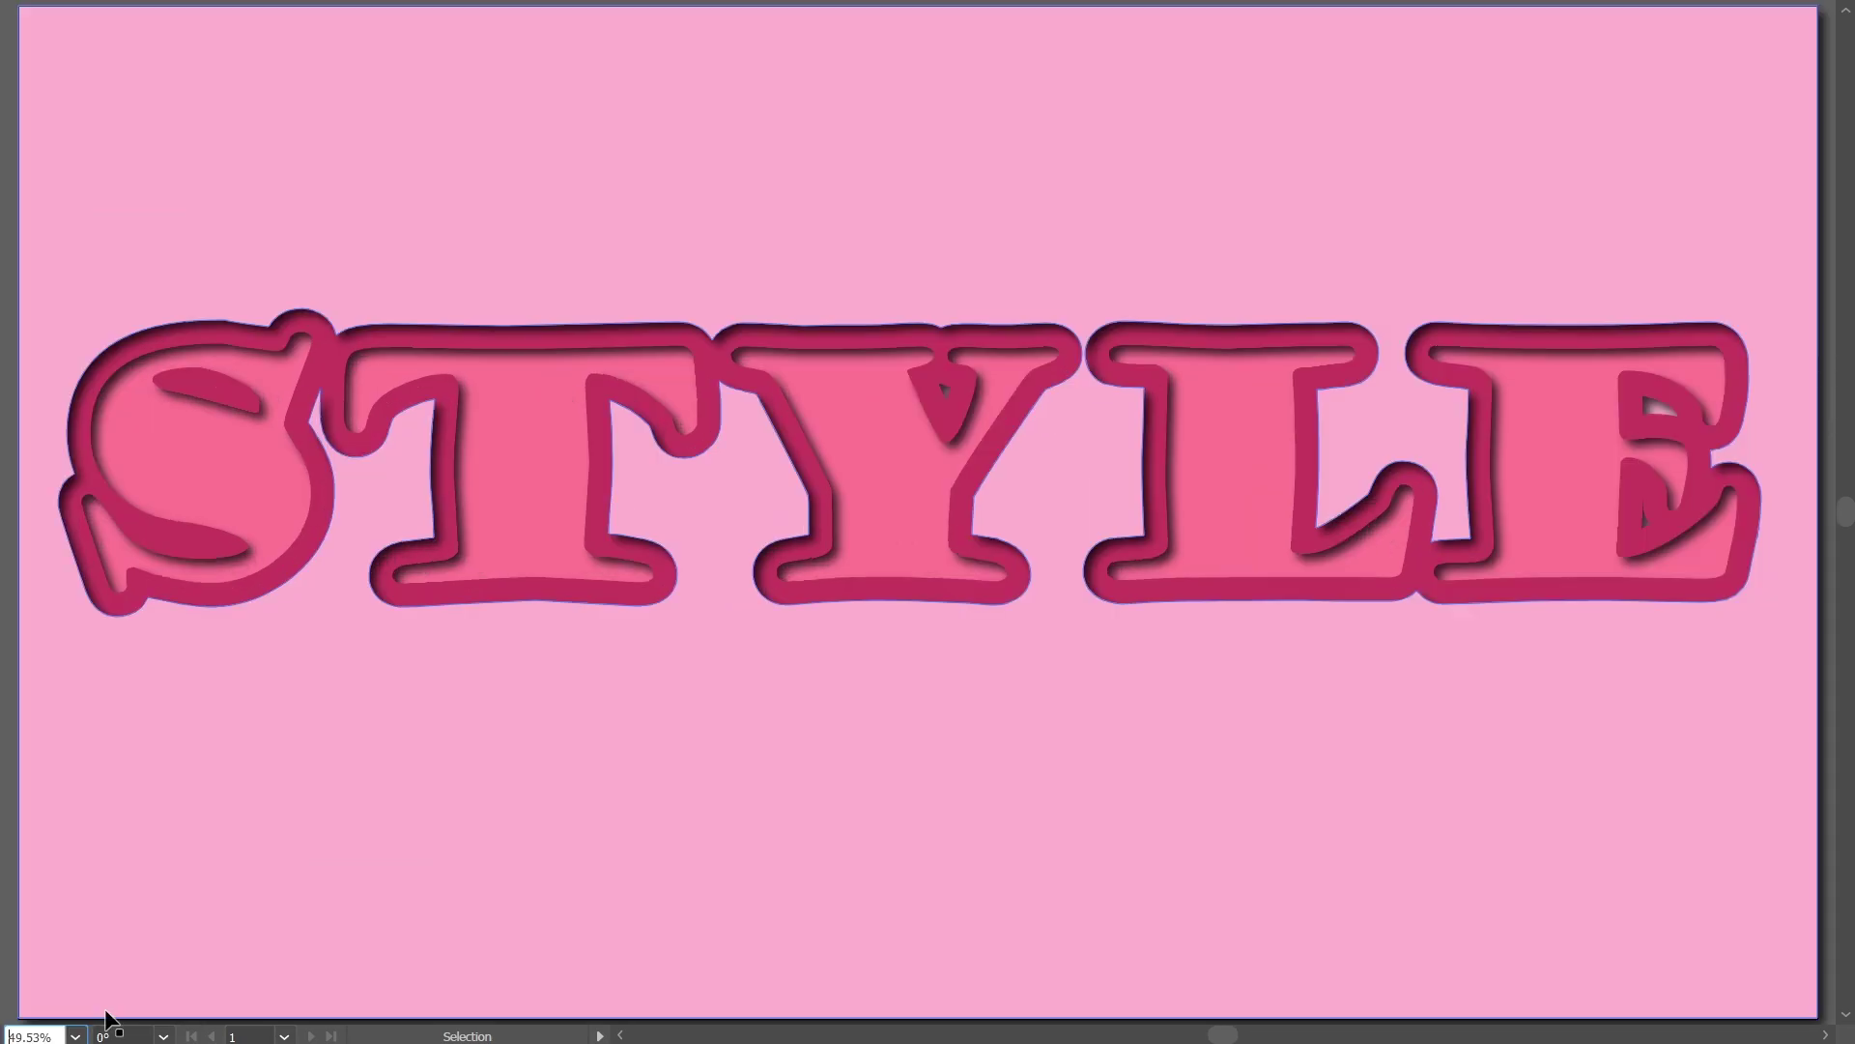